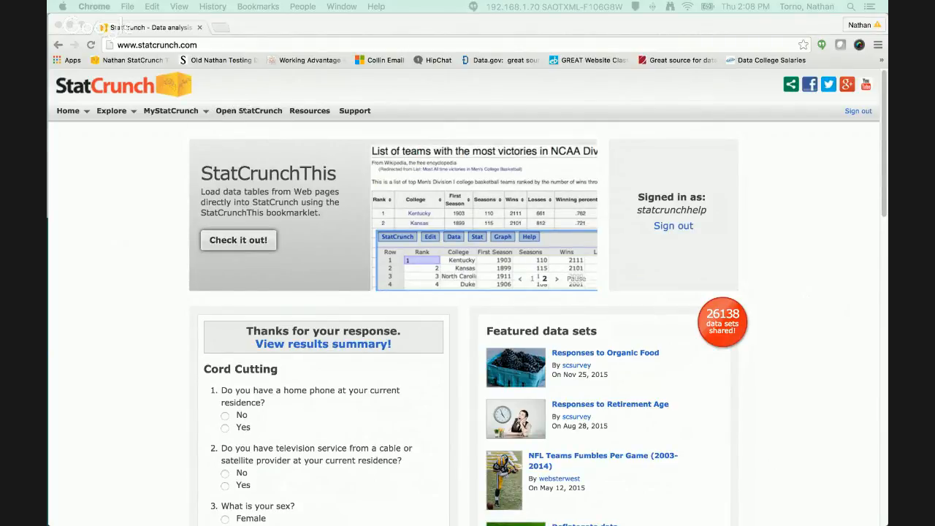
# - Open a blank StatCrunch data table, return to the home page and close the blank table
pyautogui.click(239, 111)
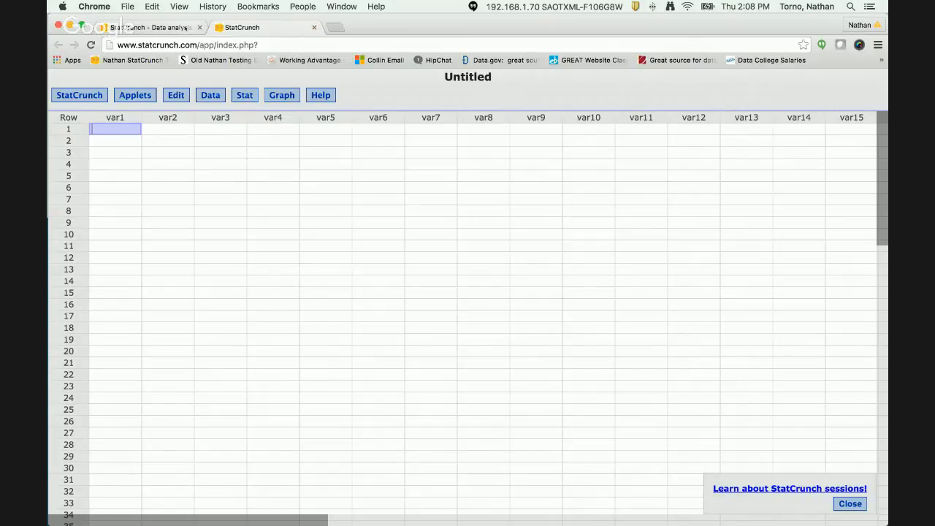
pyautogui.click(159, 27)
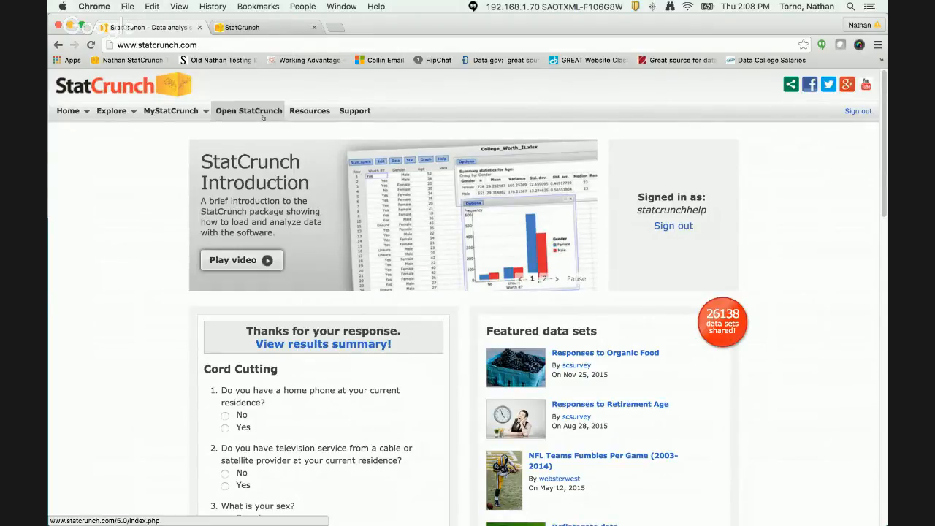
pyautogui.click(320, 26)
pyautogui.click(314, 27)
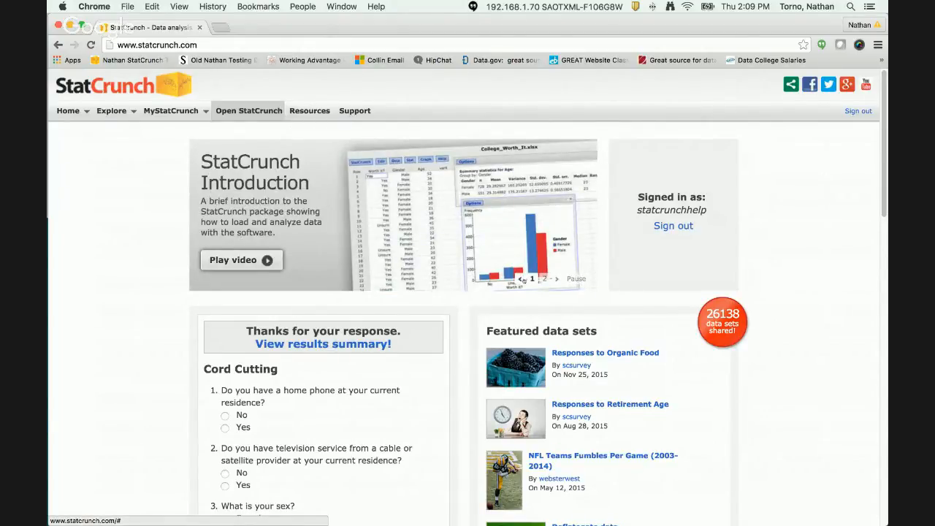
# - Look through the home page's feature slides, Cord Cutting survey, featured data sets, featured results and recent updates
pyautogui.click(557, 279)
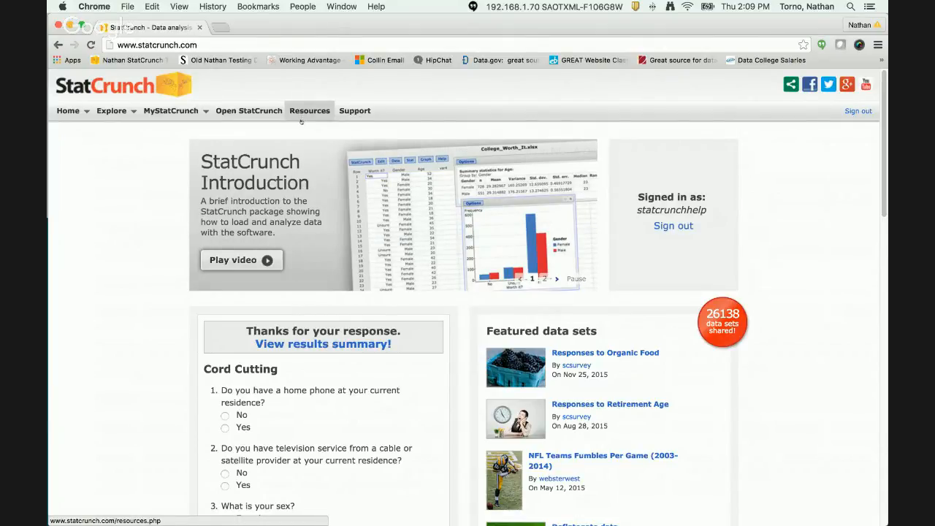
pyautogui.scroll(-1, 224, 291)
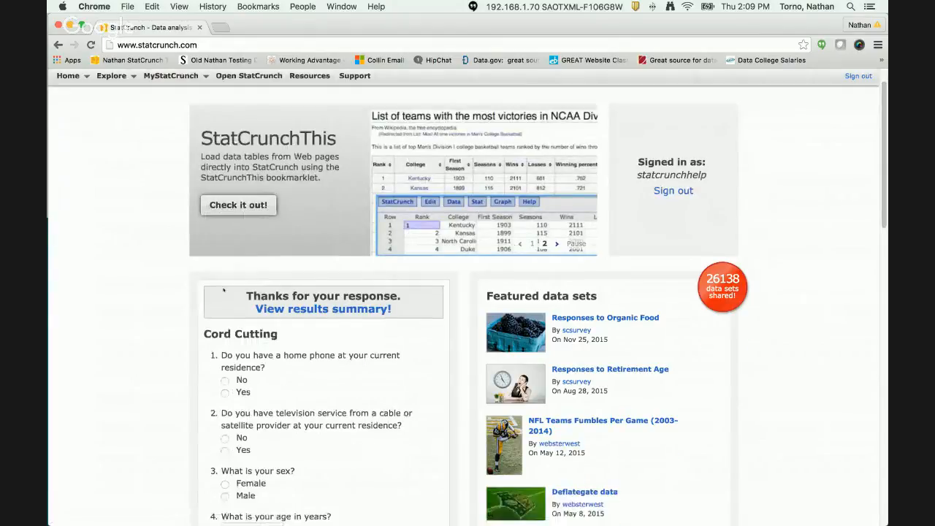
pyautogui.scroll(-1, 224, 291)
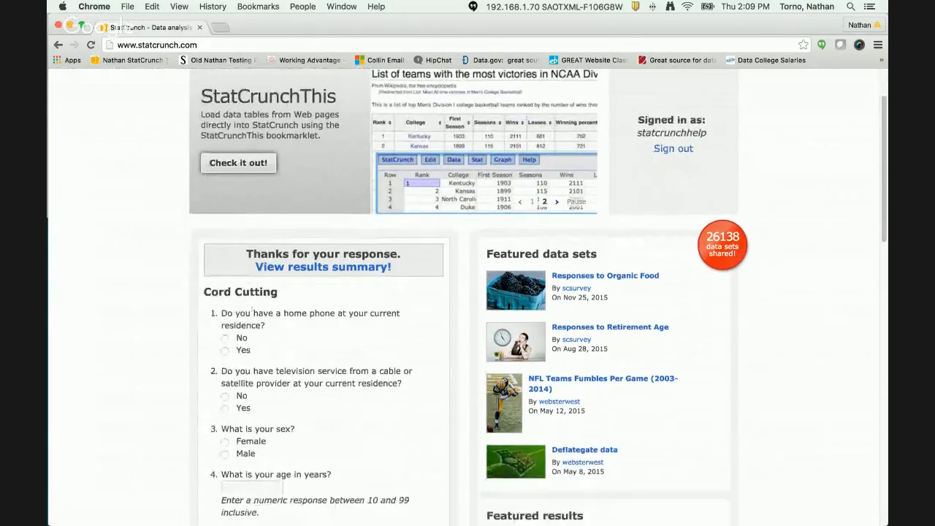
pyautogui.scroll(-2, 244, 336)
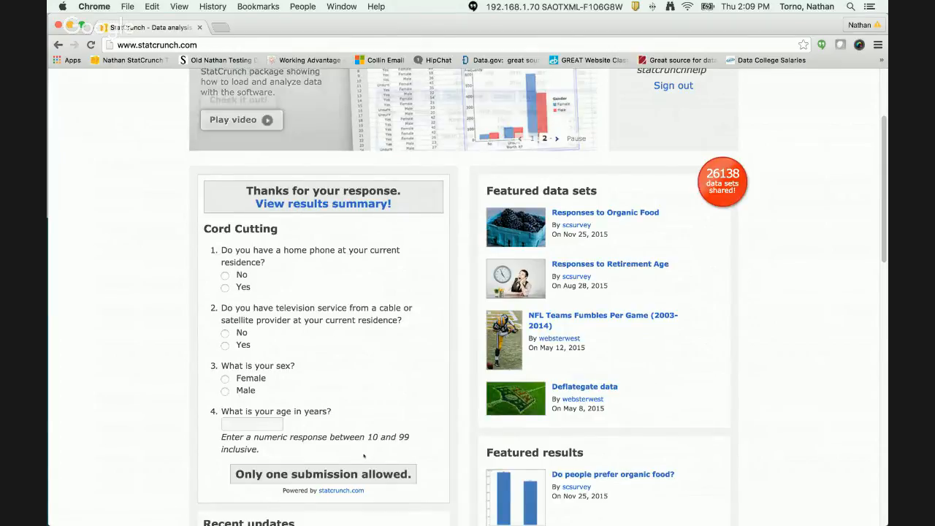
pyautogui.scroll(-2, 546, 375)
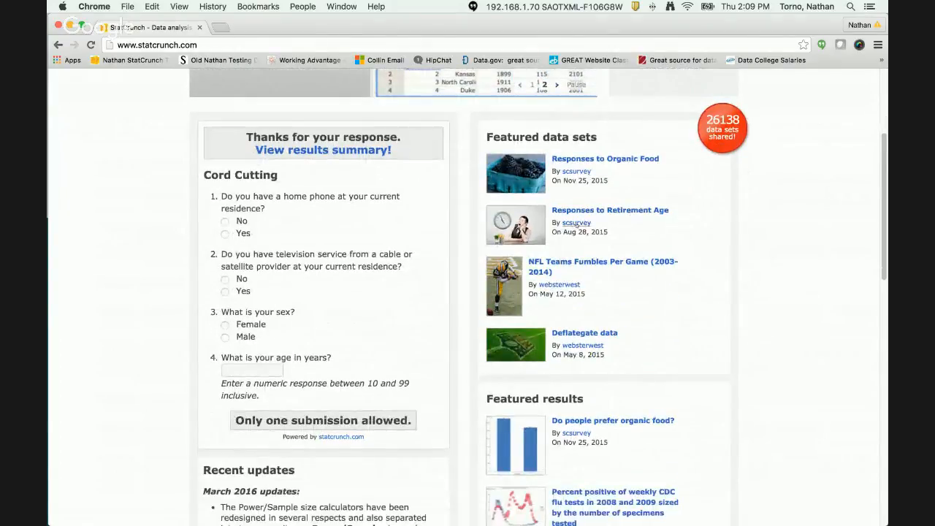
pyautogui.scroll(-2, 526, 442)
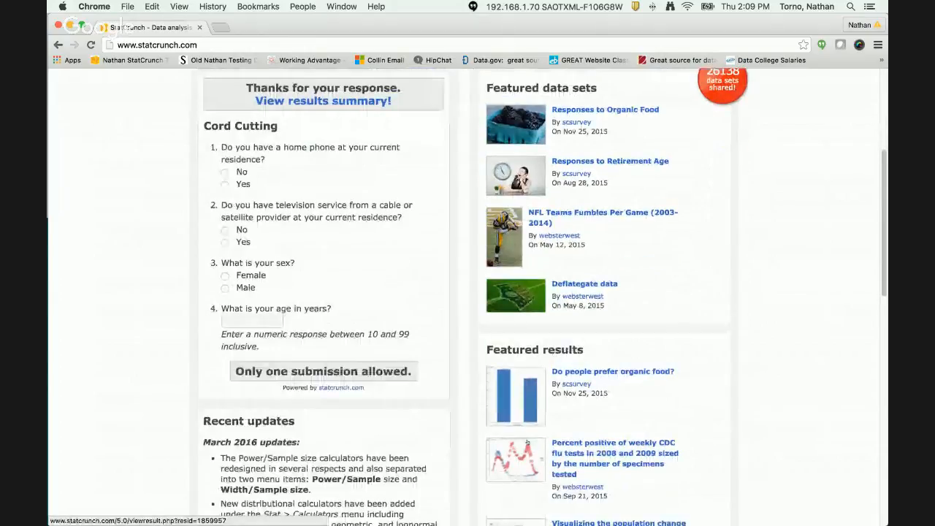
pyautogui.scroll(-8, 526, 443)
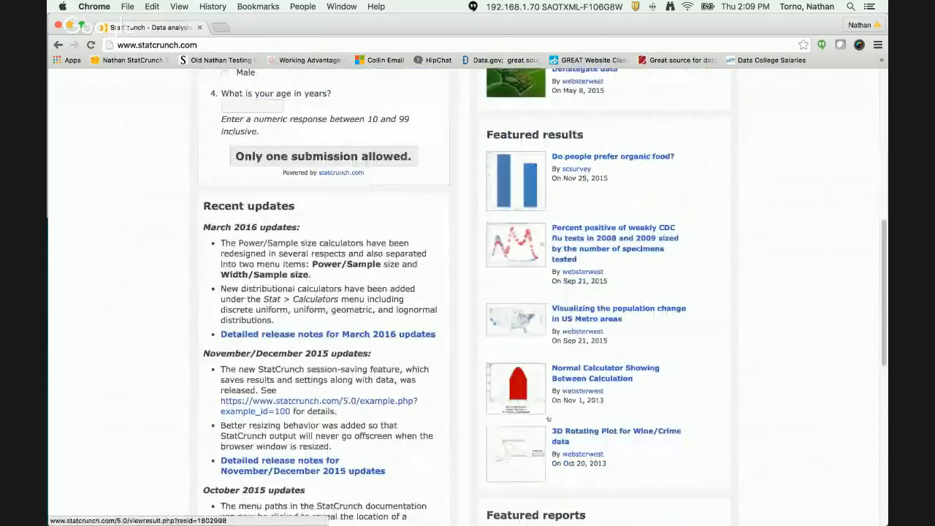
pyautogui.scroll(-2, 548, 418)
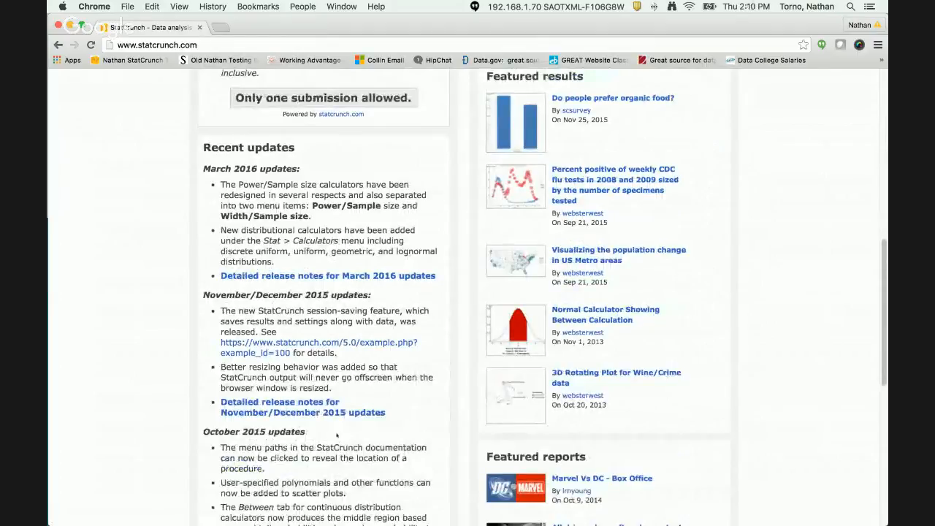
pyautogui.scroll(-1, 337, 434)
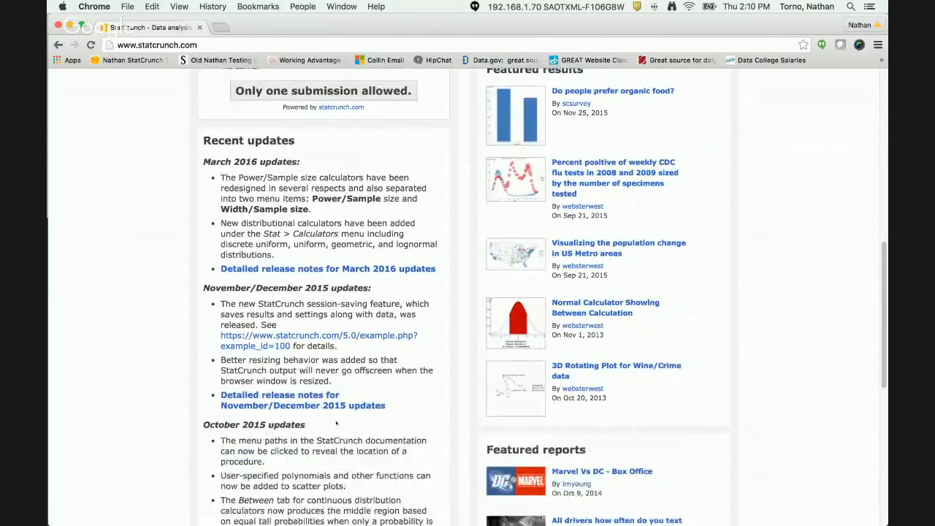
# - Open the detailed release notes for the March 2016 updates, skim all pages and close the document
pyautogui.click(336, 270)
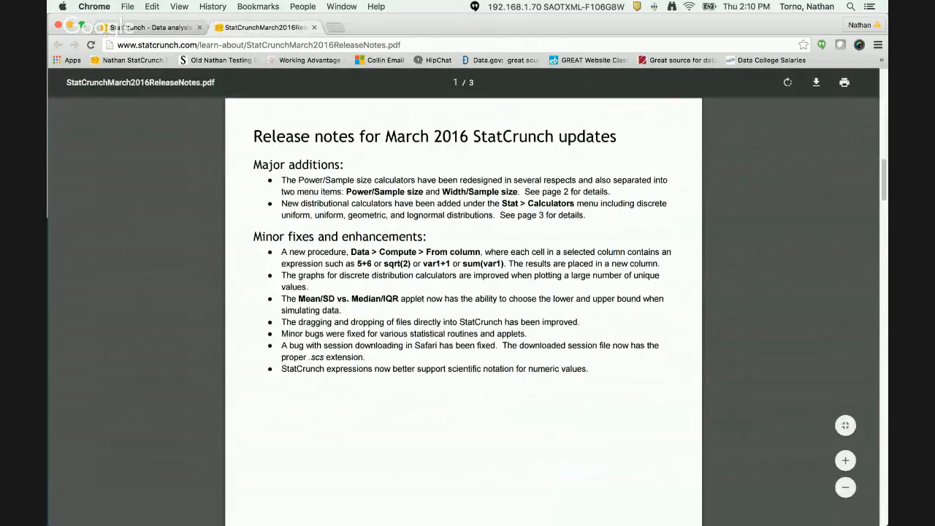
pyautogui.scroll(-20, 418, 285)
pyautogui.scroll(20, 419, 285)
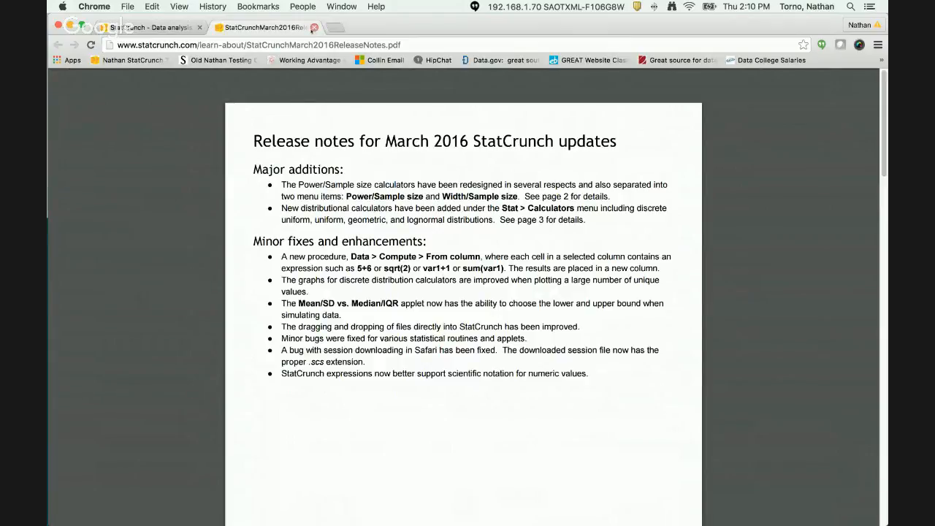
pyautogui.click(314, 27)
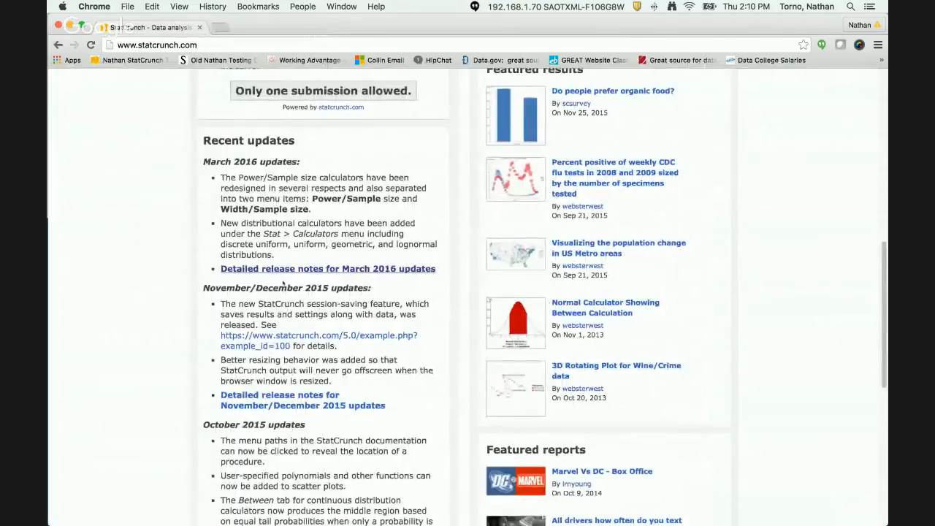
# - Review the Home and Explore categories and open the list of data sets shared by StatCrunch members
pyautogui.scroll(5, 316, 297)
pyautogui.scroll(3, 316, 297)
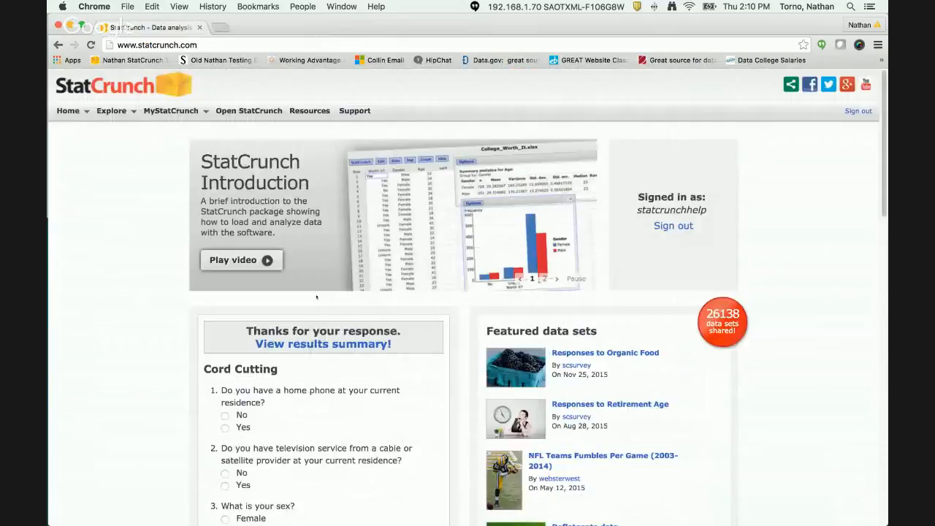
pyautogui.click(87, 115)
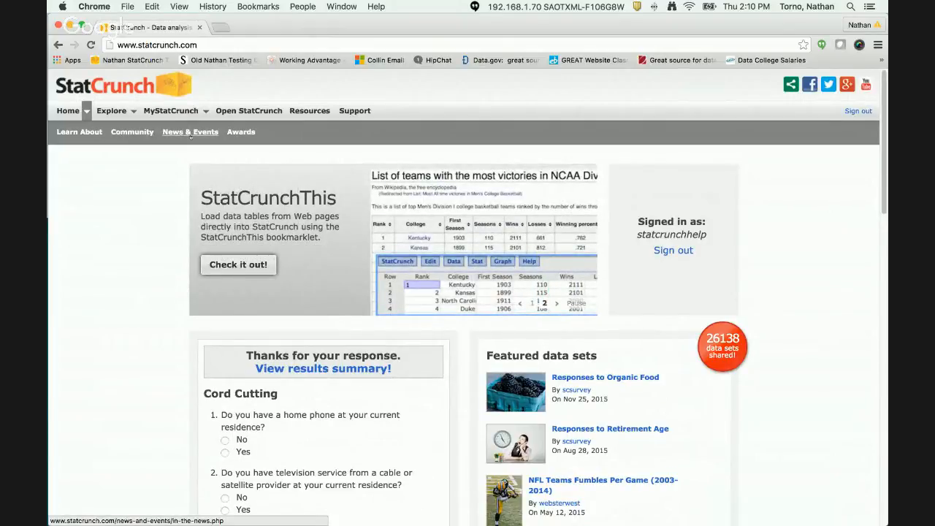
pyautogui.click(131, 114)
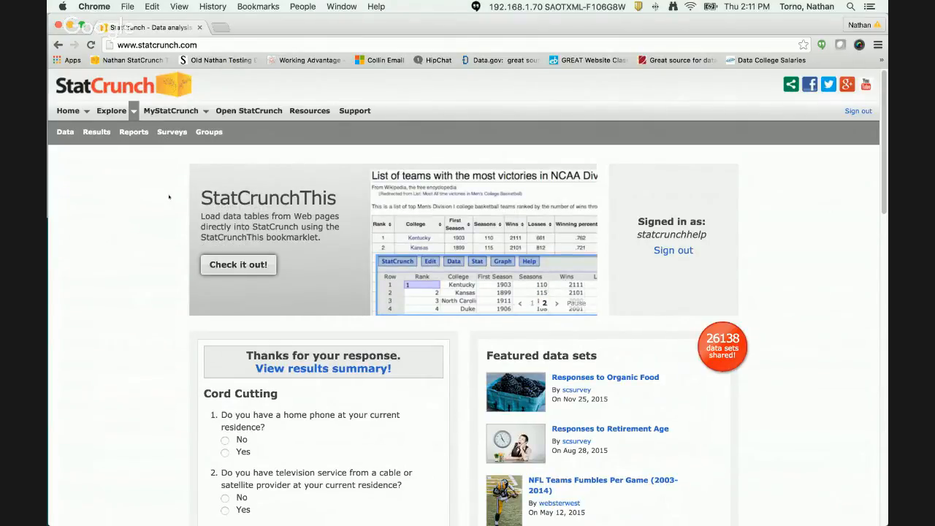
pyautogui.click(65, 133)
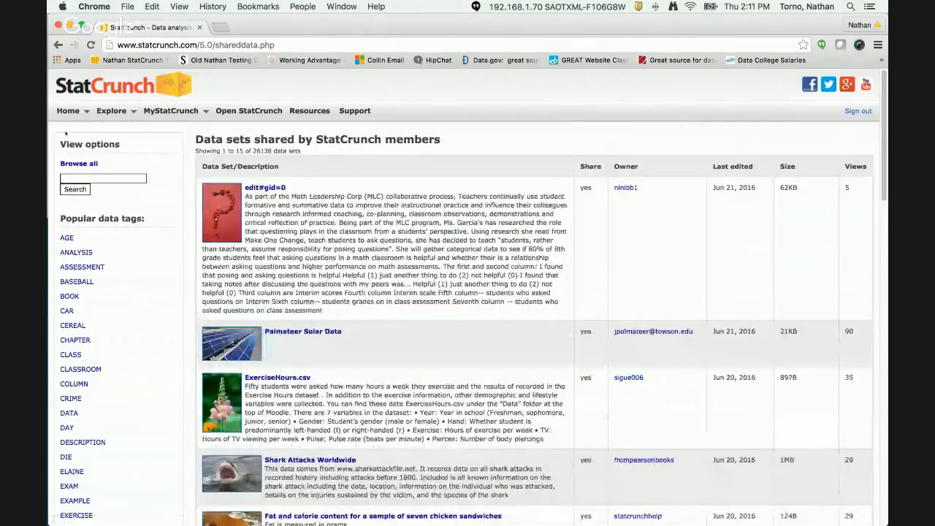
# - Browse the shared data sets and search them for "shark"
pyautogui.moveTo(111, 110)
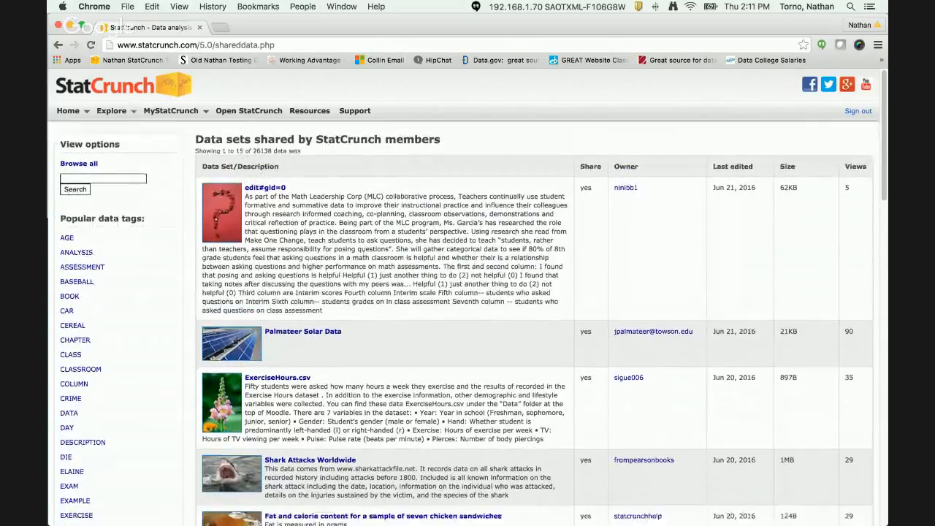
pyautogui.scroll(-1, 345, 368)
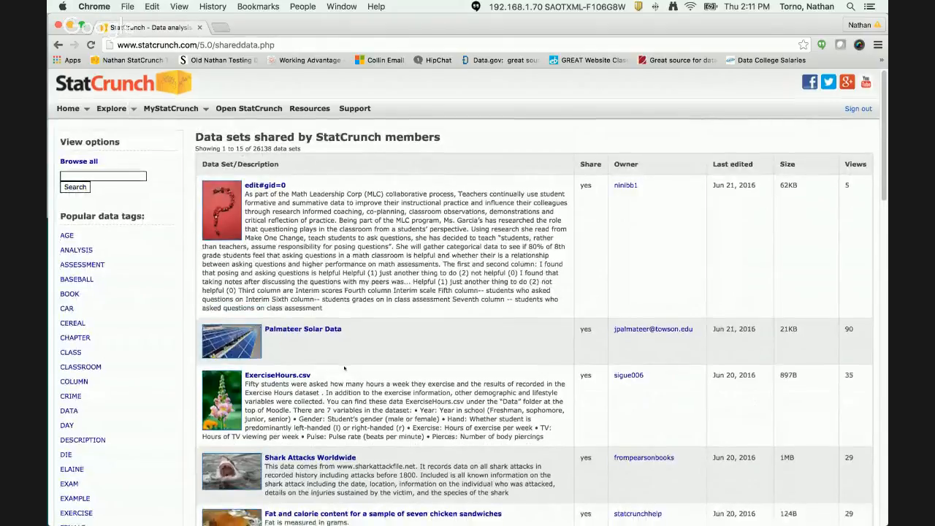
pyautogui.scroll(-3, 345, 369)
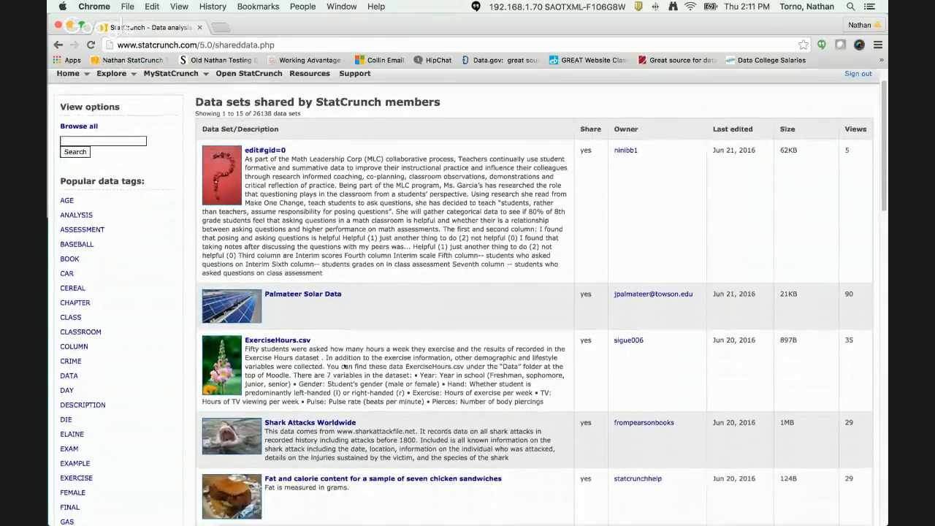
pyautogui.scroll(-1, 345, 368)
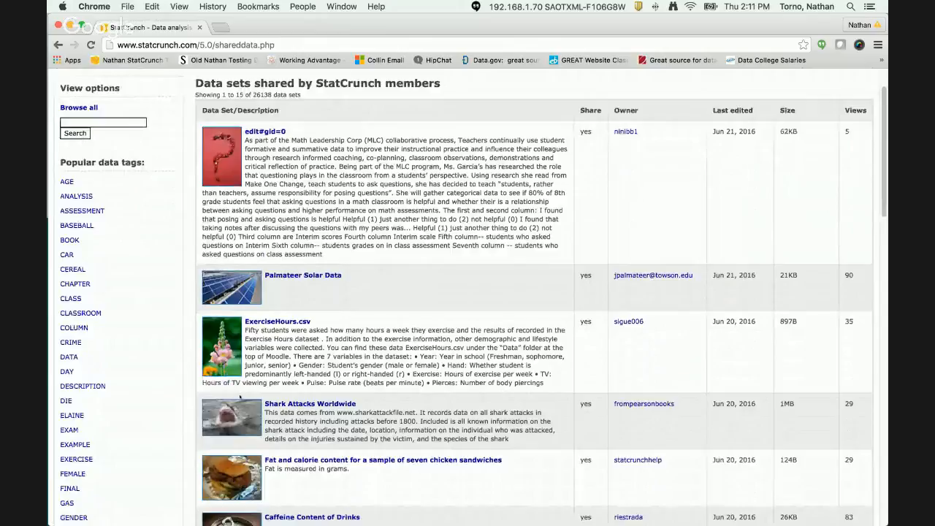
pyautogui.scroll(-5, 239, 396)
pyautogui.scroll(6, 239, 396)
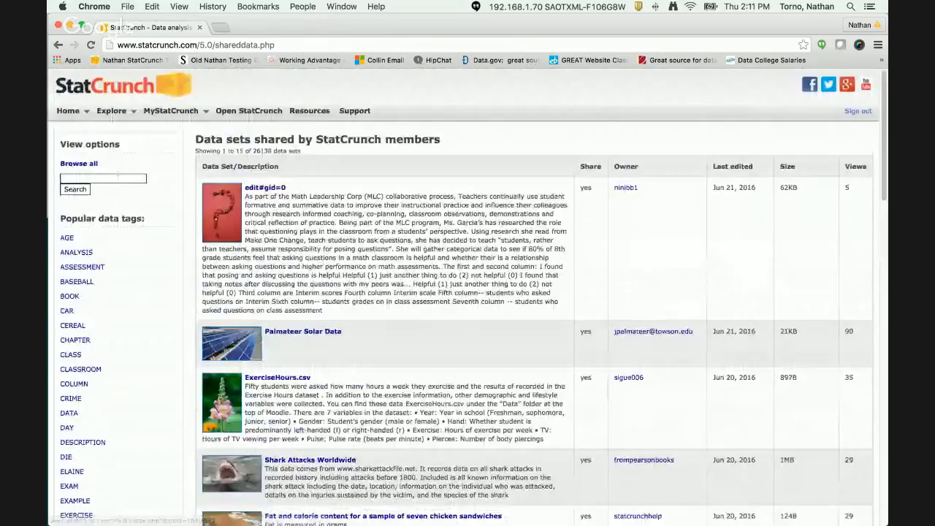
pyautogui.click(118, 178)
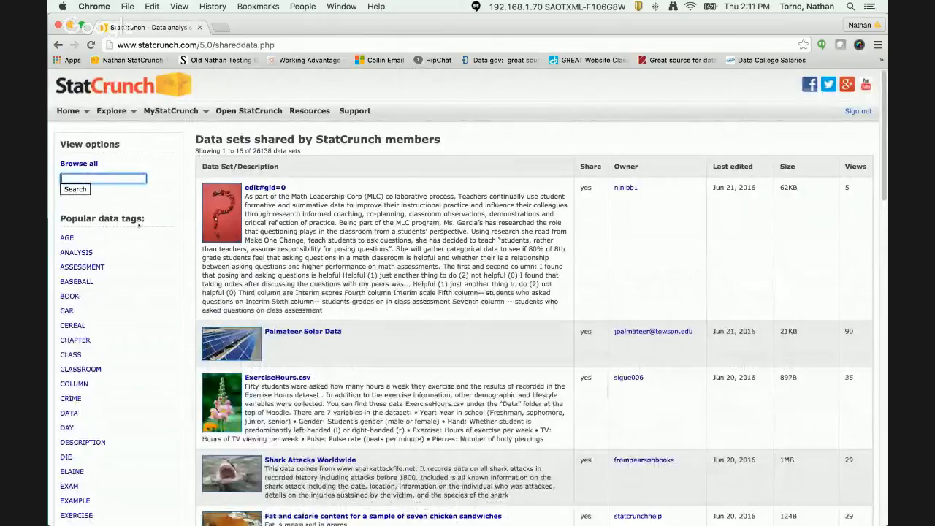
pyautogui.write('shark')
pyautogui.press('Return')
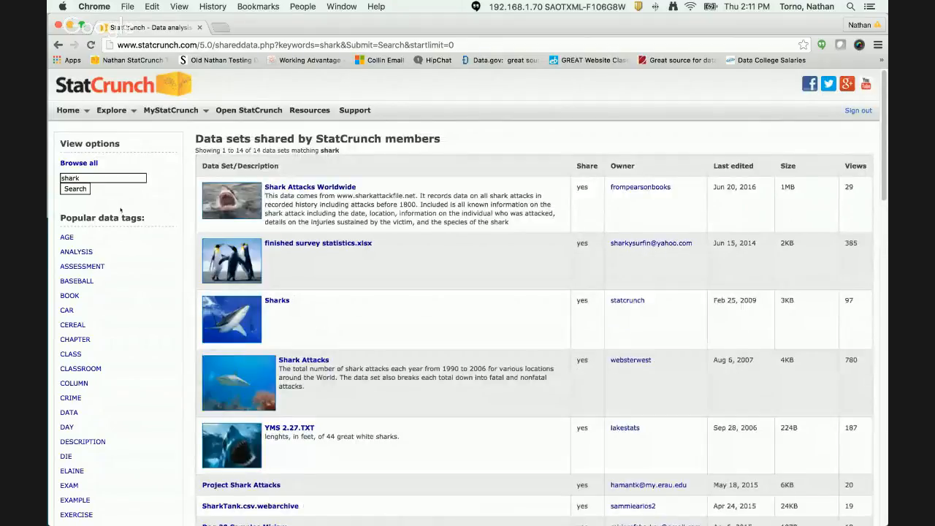
# - Look over the matching data sets and open Shark Attacks Worldwide
pyautogui.scroll(-5, 304, 276)
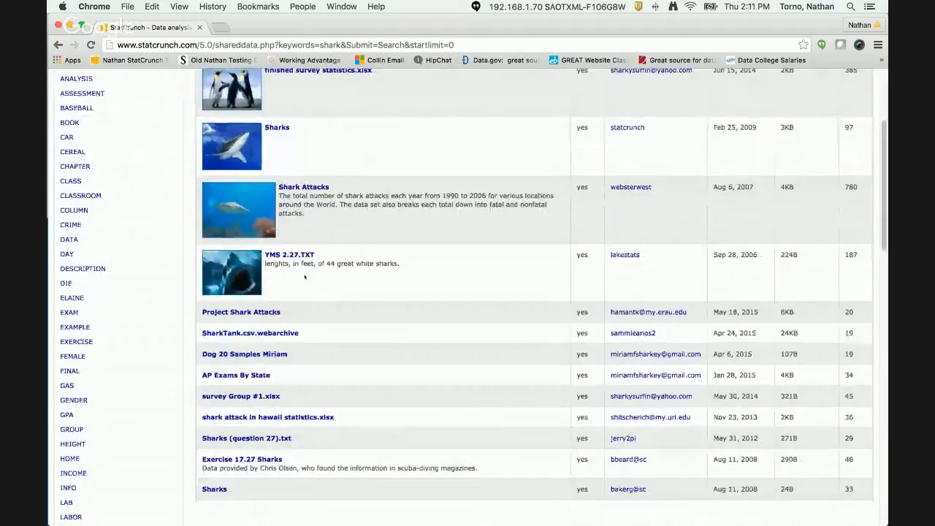
pyautogui.scroll(-1, 304, 276)
pyautogui.scroll(5, 305, 277)
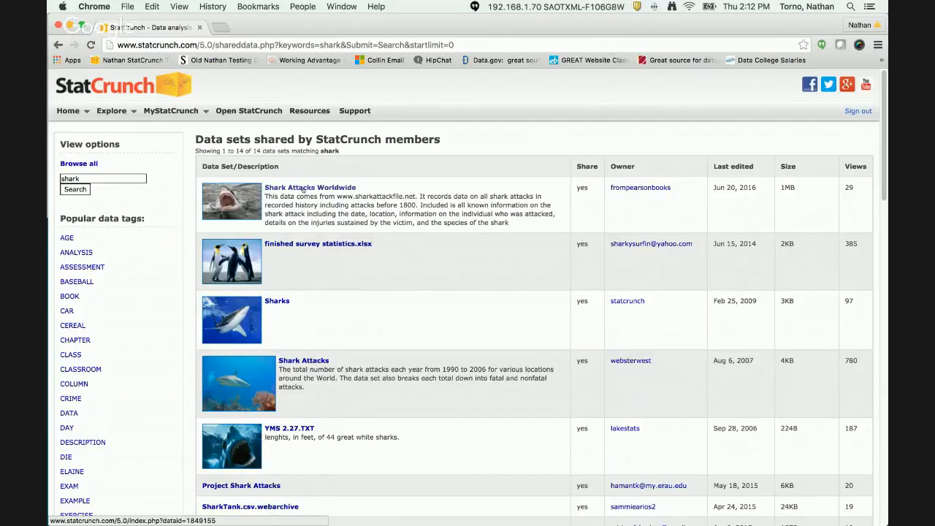
pyautogui.click(302, 188)
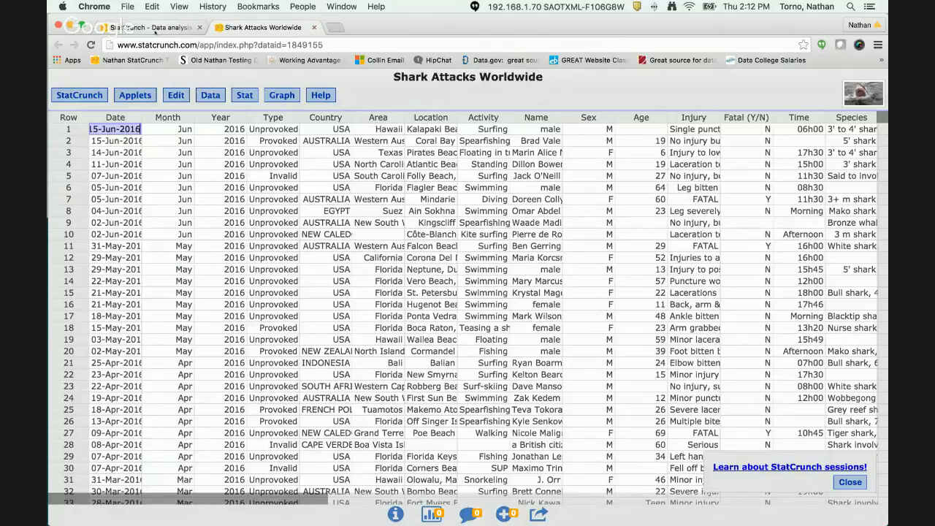
# - Return to the shark search results to view the Explore categories, and switch back to the Shark Attacks Worldwide table
pyautogui.click(155, 30)
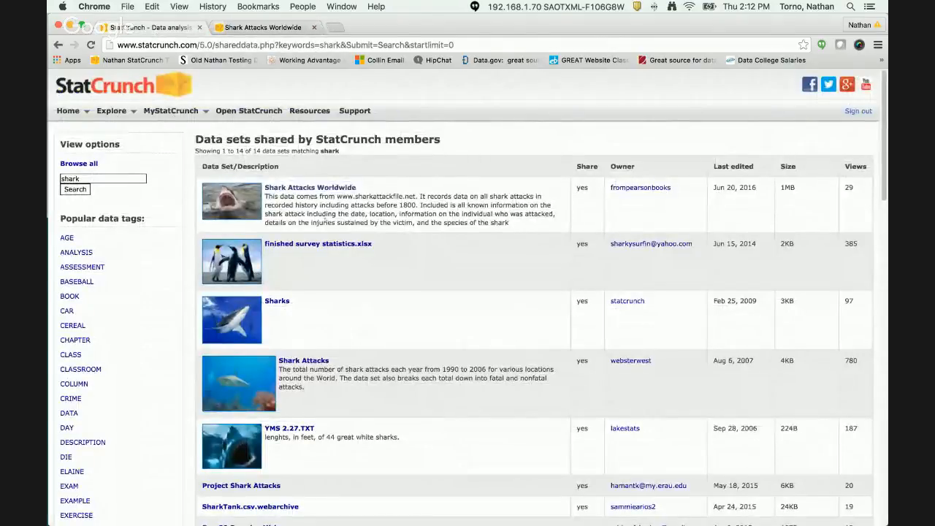
pyautogui.click(134, 111)
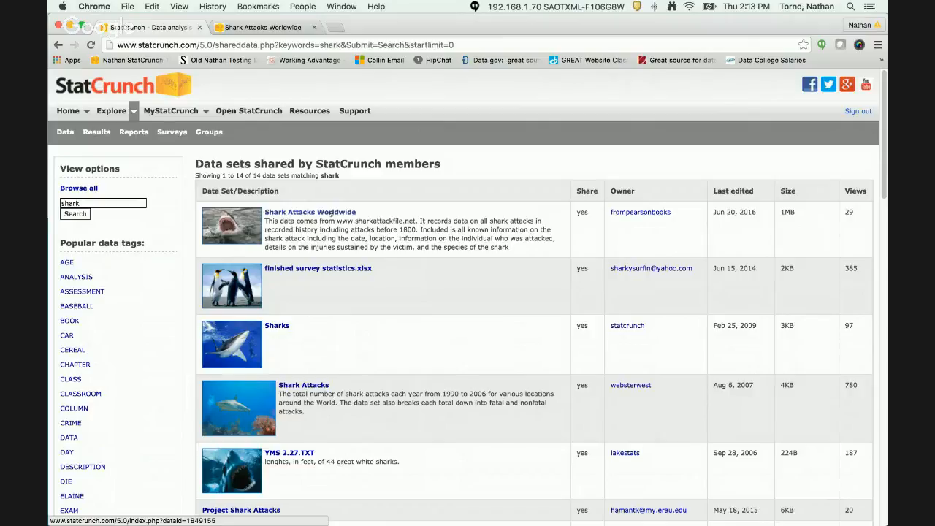
pyautogui.click(291, 25)
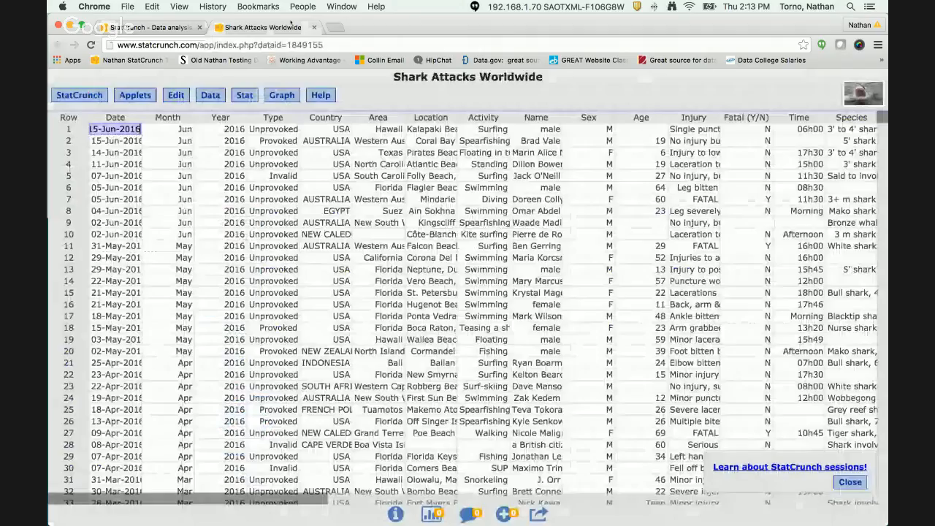
# - Clear the Country value in row 11 of the shark attack table and look over the data commands, including Save
pyautogui.click(424, 235)
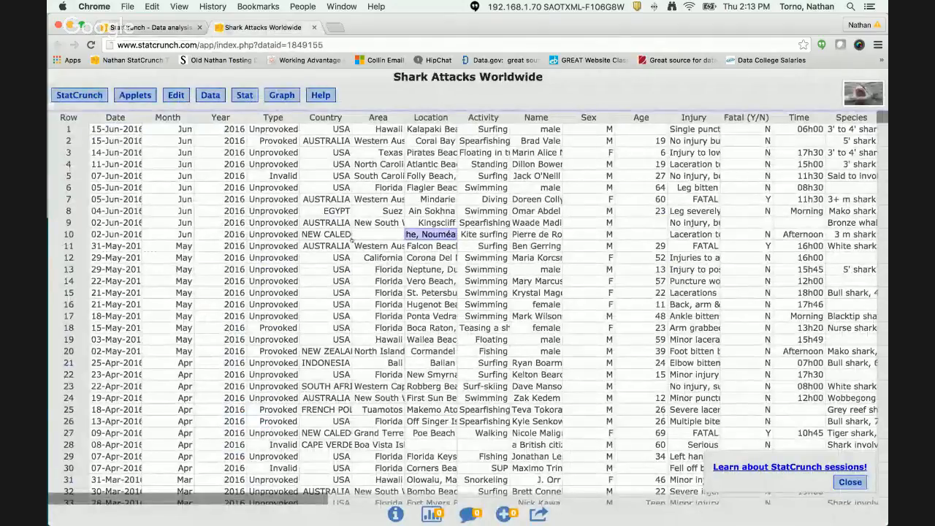
pyautogui.click(337, 245)
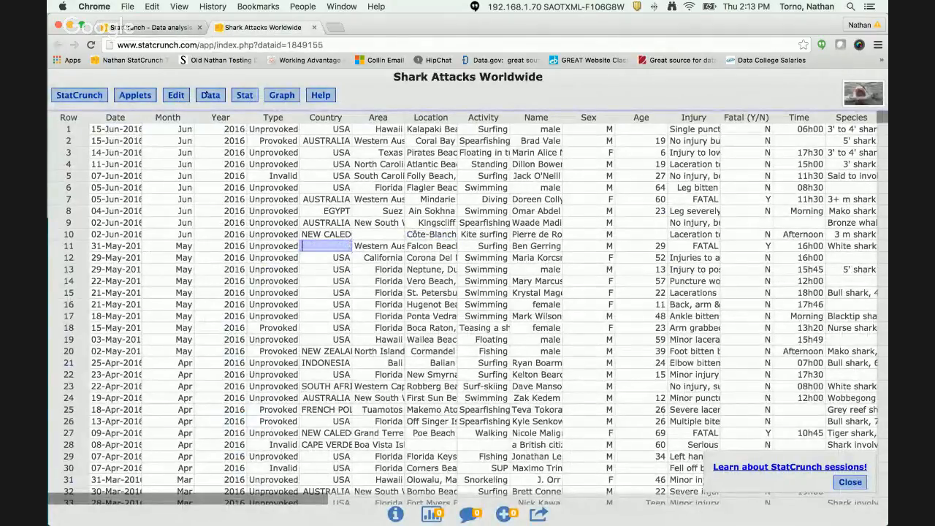
pyautogui.click(209, 95)
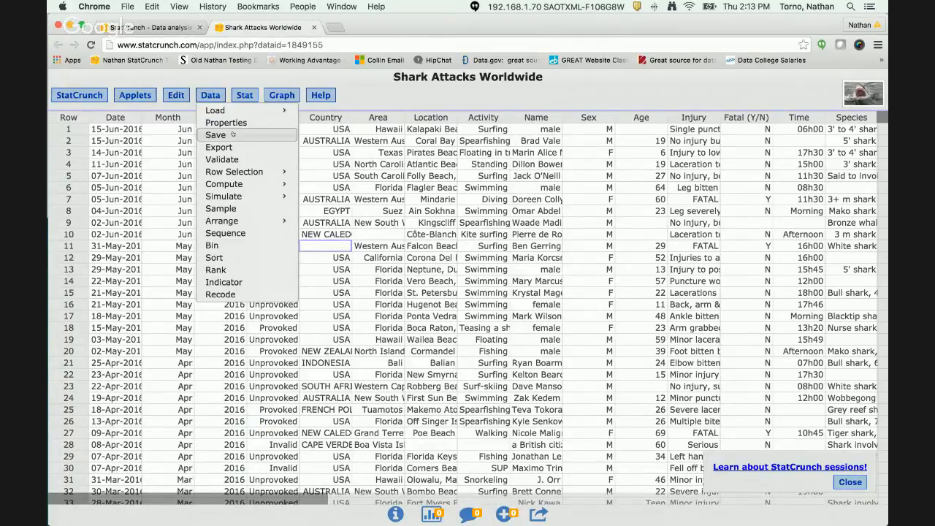
pyautogui.click(167, 28)
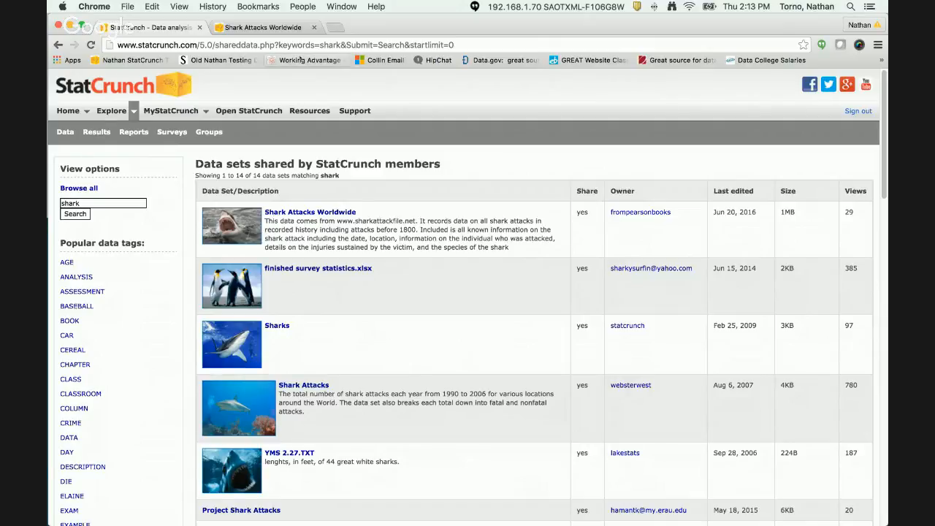
pyautogui.click(272, 24)
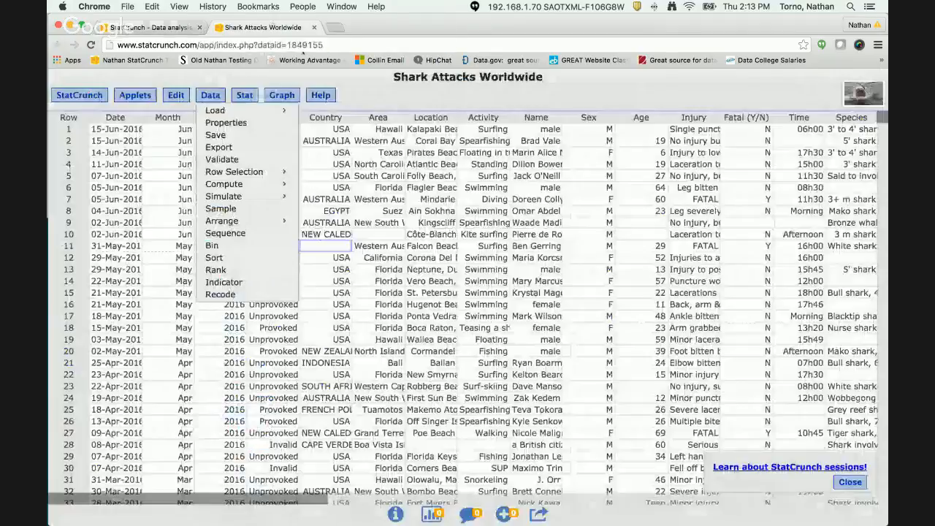
pyautogui.click(397, 247)
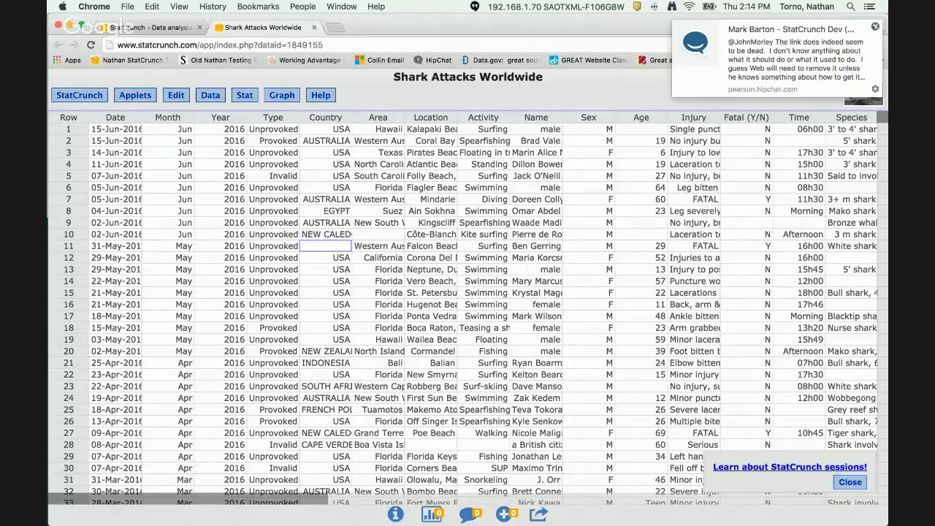
# - Open the results shared by StatCrunch members, browse the list, and view the Explore categories again
pyautogui.click(875, 26)
pyautogui.click(167, 27)
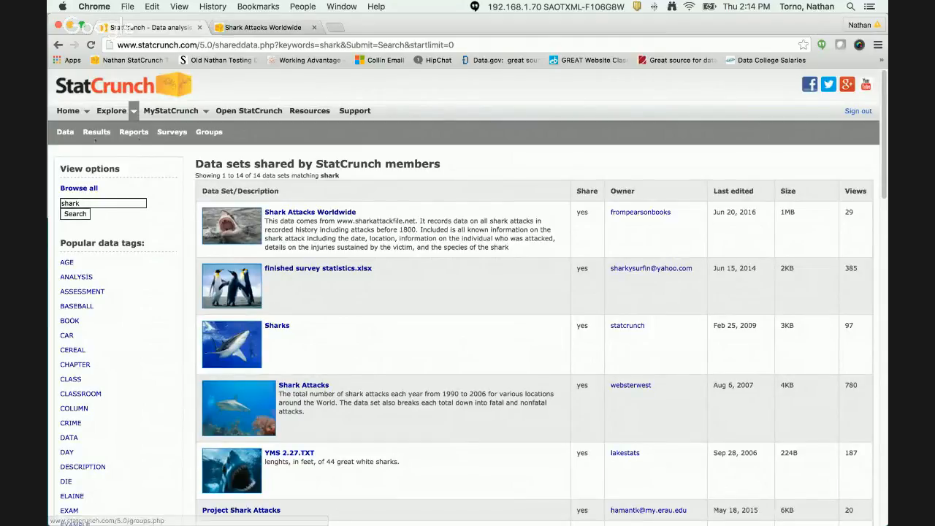
pyautogui.click(95, 132)
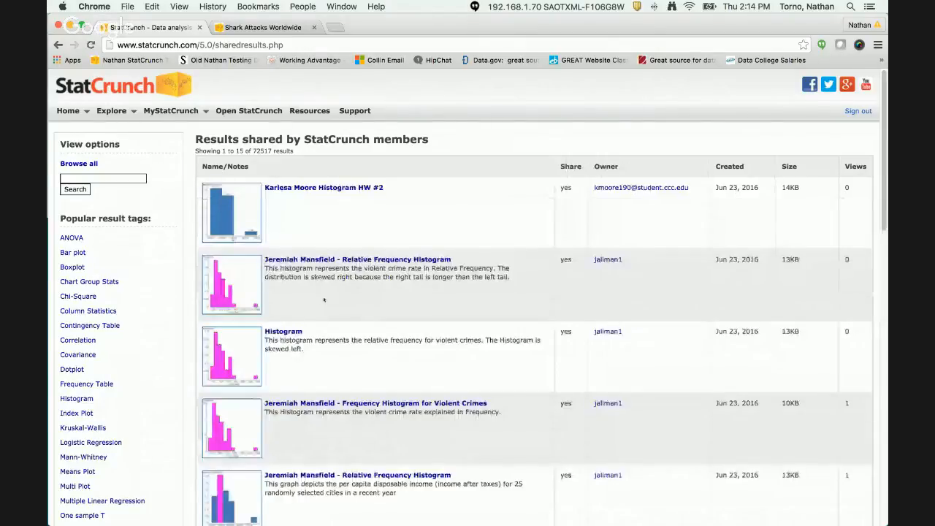
pyautogui.scroll(-2, 323, 300)
pyautogui.scroll(-5, 323, 301)
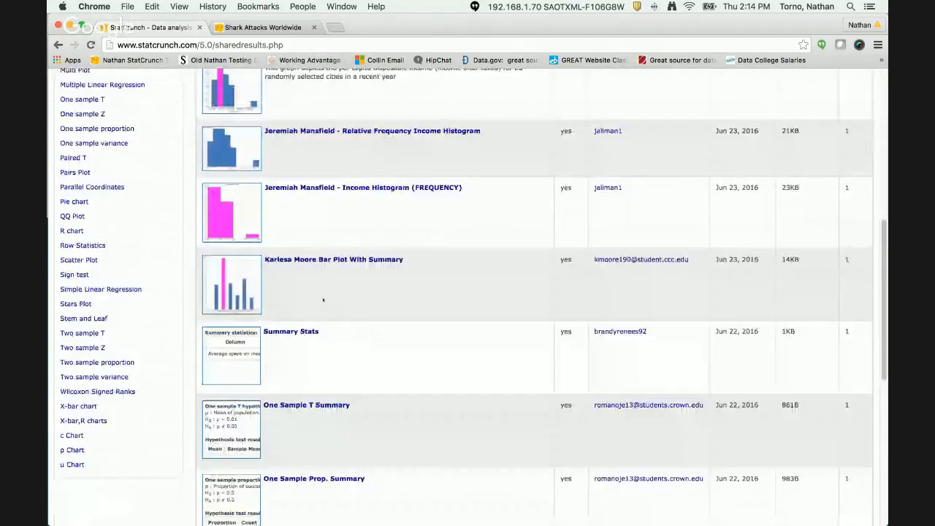
pyautogui.scroll(-2, 324, 300)
pyautogui.scroll(-4, 323, 299)
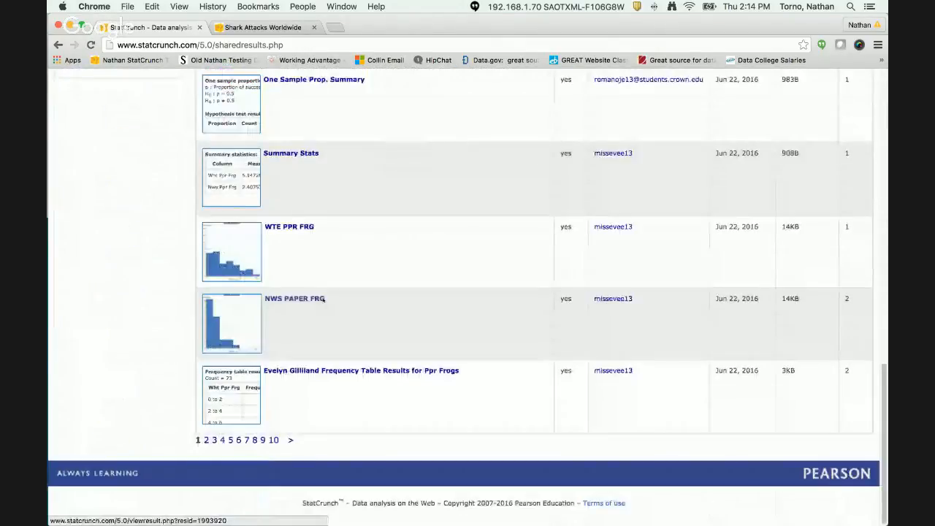
pyautogui.scroll(10, 323, 299)
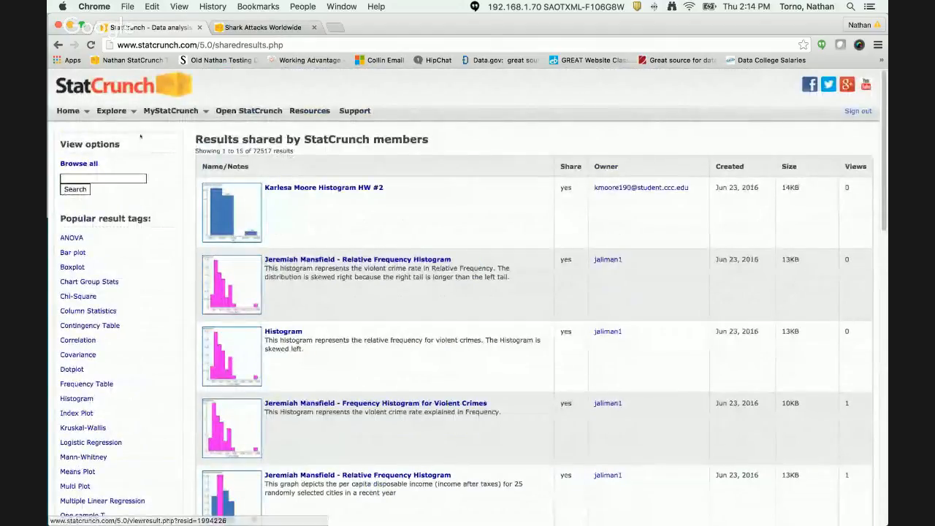
pyautogui.moveTo(116, 117)
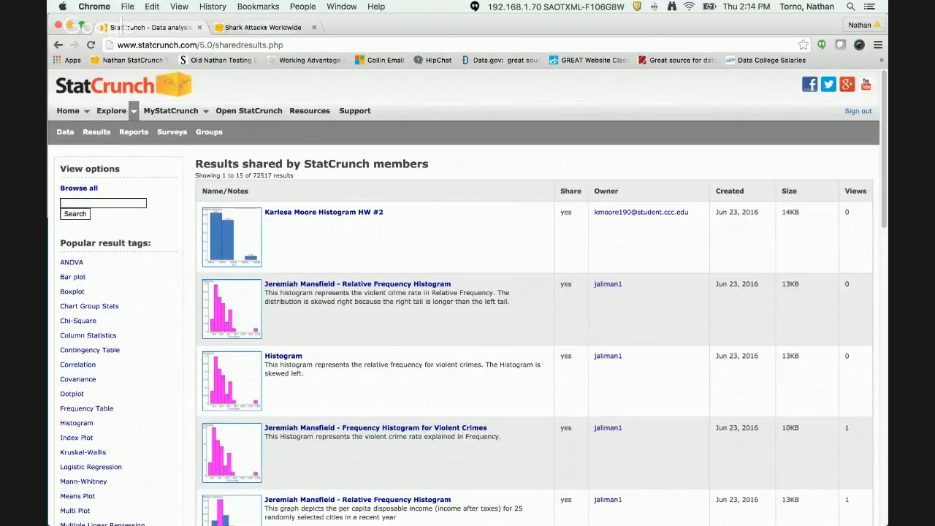
# - Return to the Shark Attacks Worldwide table and create a frequency bar plot with data from the Month column
pyautogui.click(264, 27)
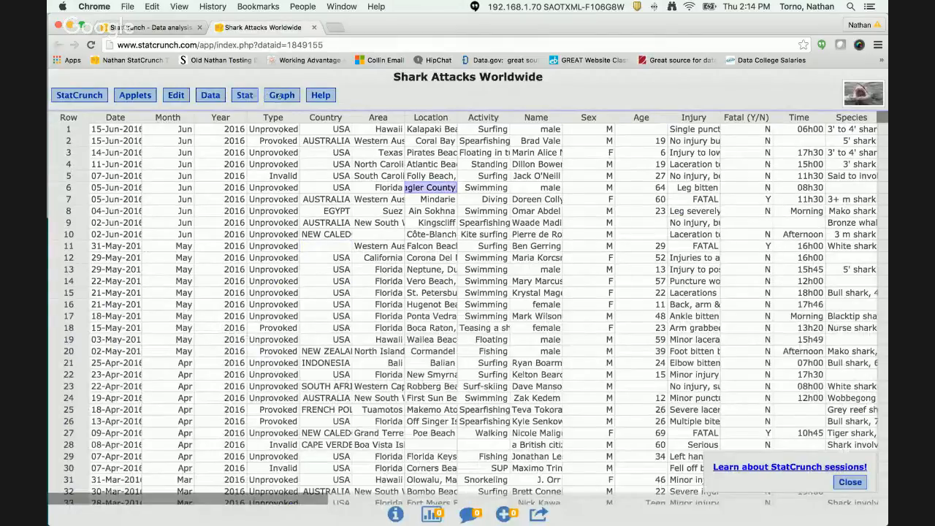
pyautogui.click(280, 96)
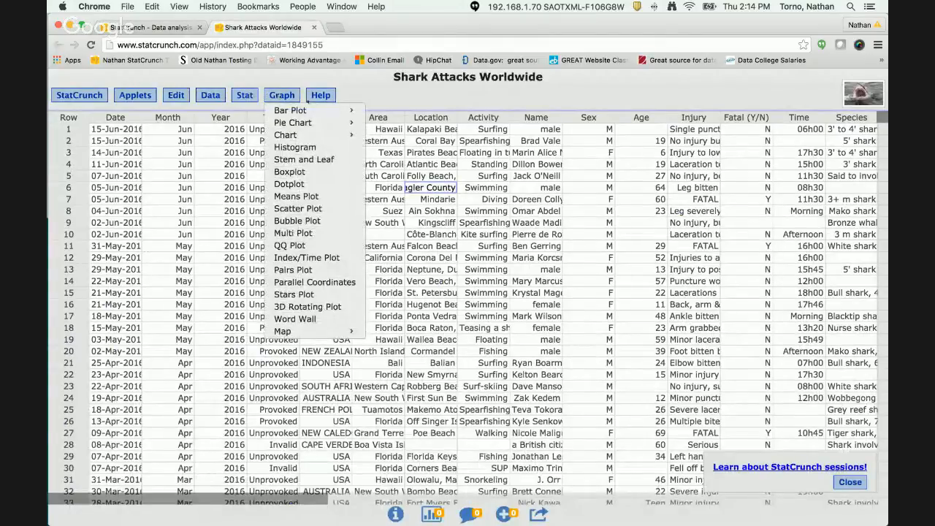
pyautogui.moveTo(316, 112)
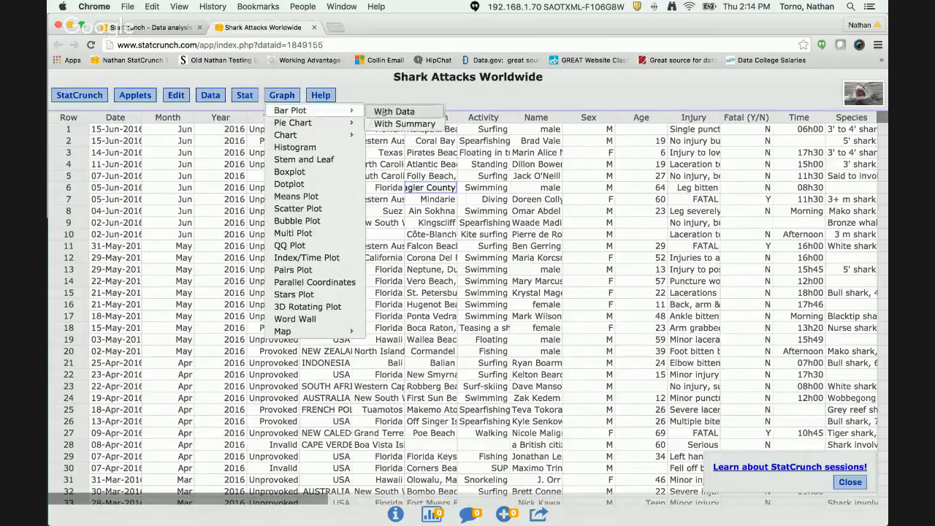
pyautogui.click(387, 112)
pyautogui.click(351, 131)
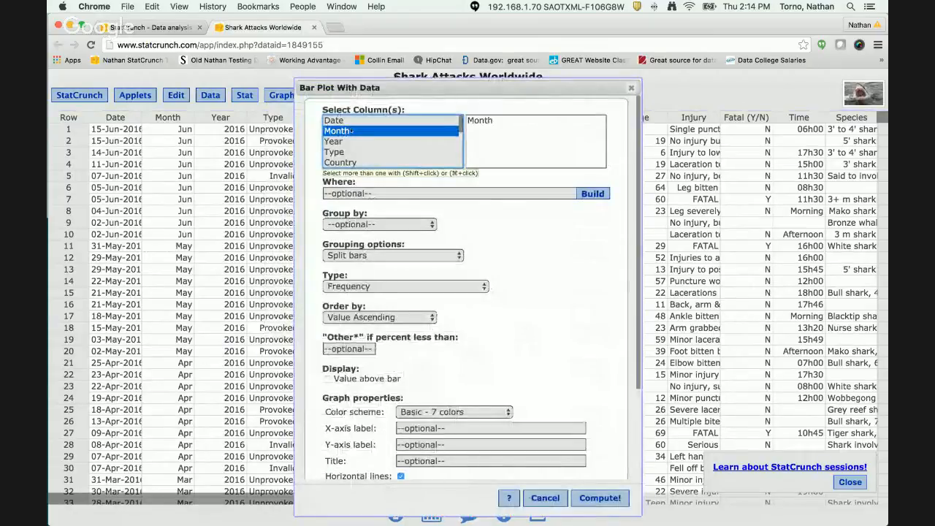
pyautogui.click(598, 498)
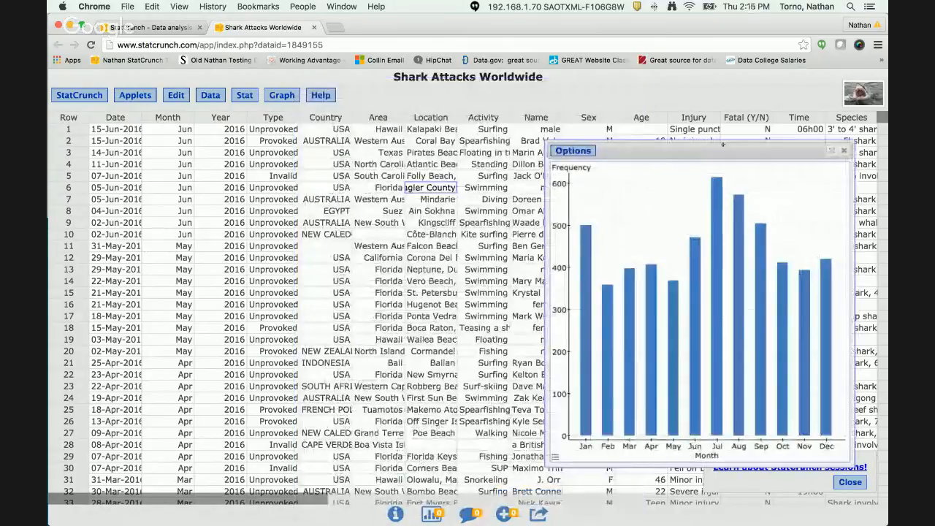
# - Move the Month bar plot window over the middle of the data table and enlarge it
pyautogui.moveTo(723, 144); pyautogui.dragTo(531, 115)
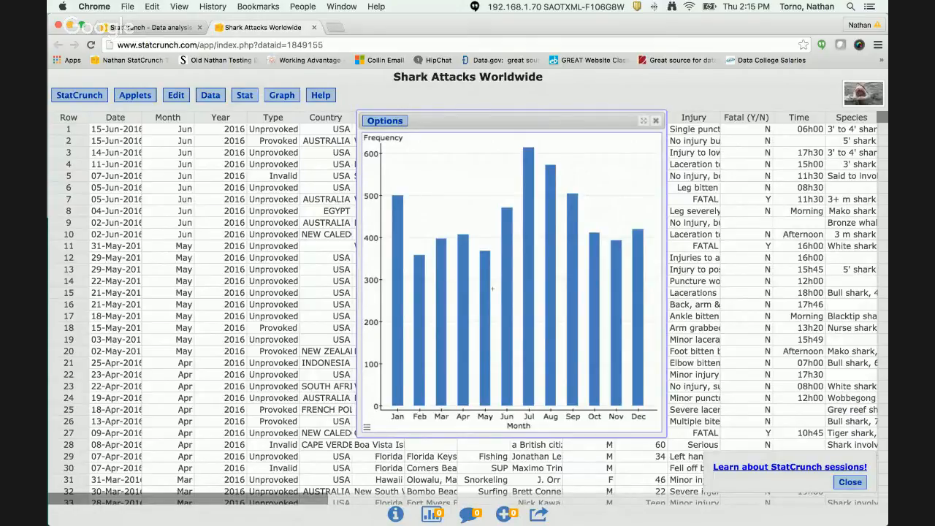
pyautogui.moveTo(386, 121); pyautogui.dragTo(348, 104)
pyautogui.moveTo(628, 420); pyautogui.dragTo(686, 461)
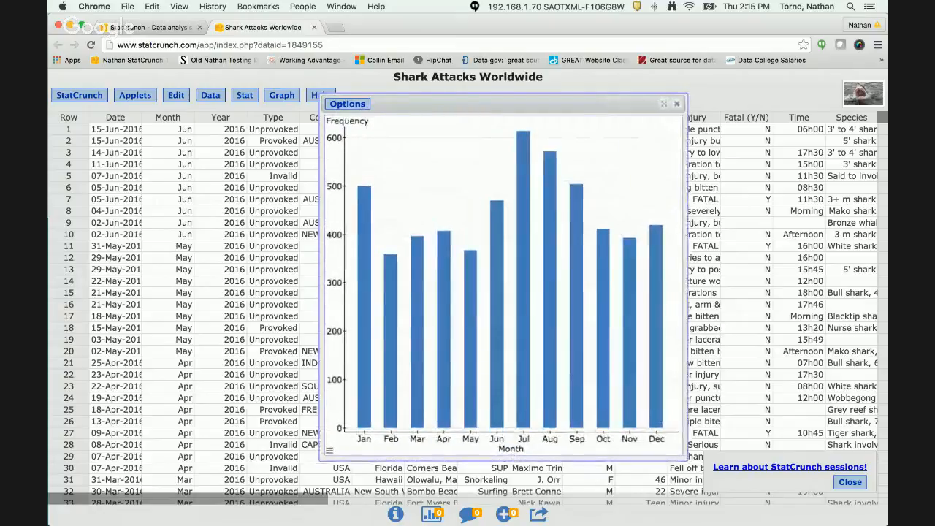
pyautogui.moveTo(412, 105); pyautogui.dragTo(444, 104)
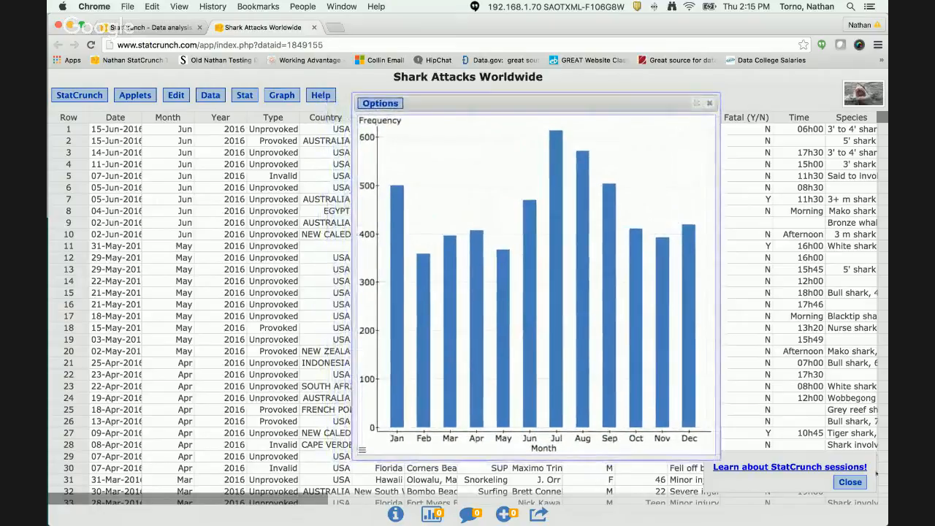
# - Preview the printout of the Month bar plot and close the preview without printing
pyautogui.click(386, 104)
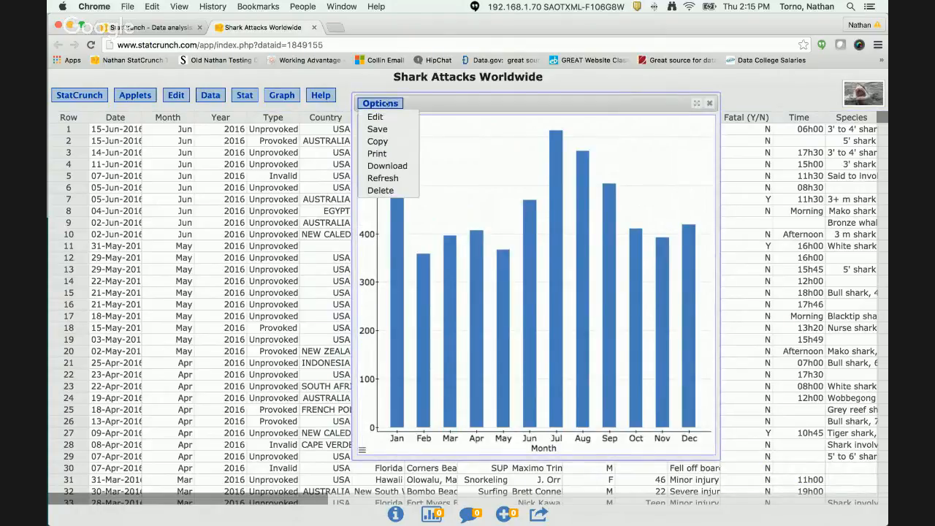
pyautogui.click(394, 154)
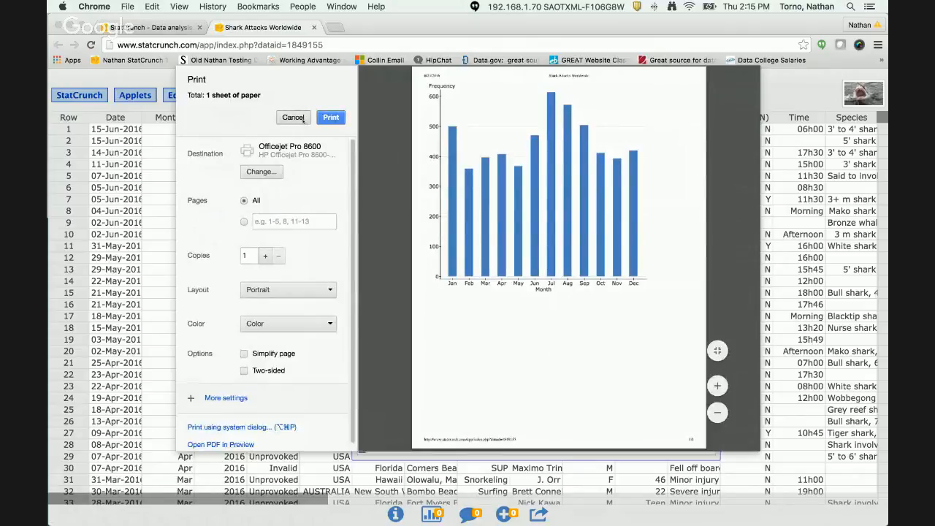
pyautogui.click(295, 118)
# - Start saving the bar plot as a result and arrange the Save Result dialog and the graph side by side
pyautogui.click(380, 103)
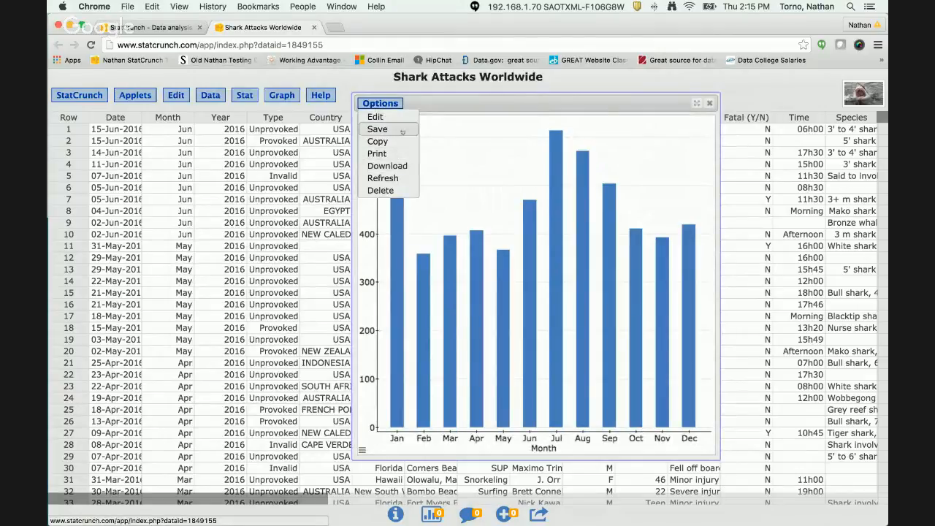
pyautogui.click(403, 129)
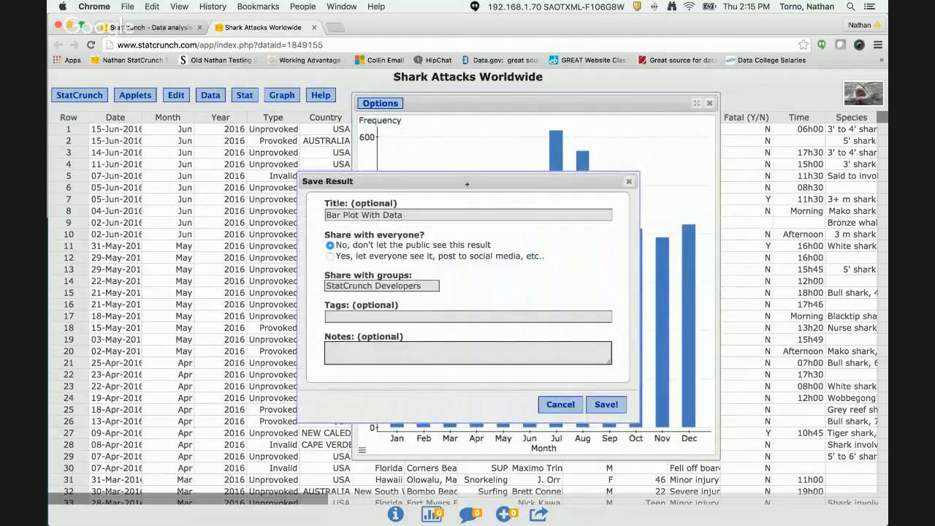
pyautogui.moveTo(467, 184); pyautogui.dragTo(255, 164)
pyautogui.click(532, 106)
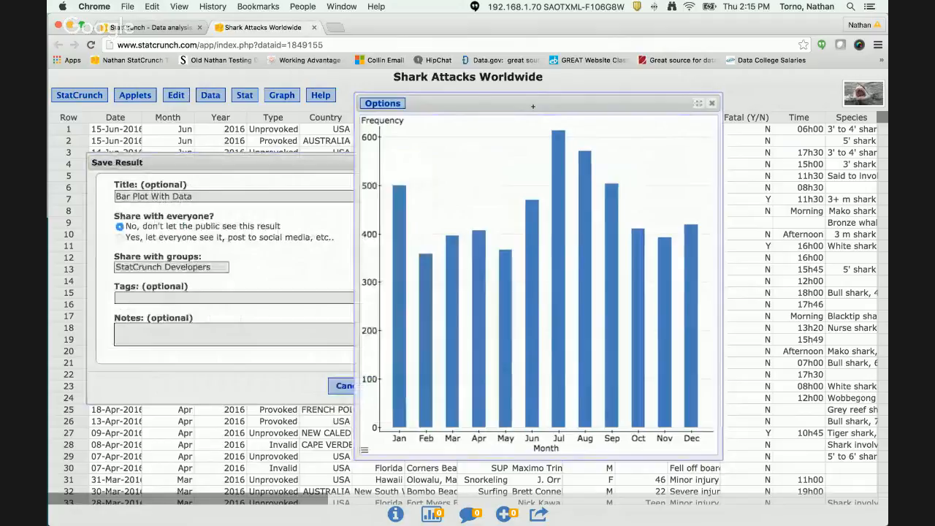
pyautogui.moveTo(532, 106); pyautogui.dragTo(623, 102)
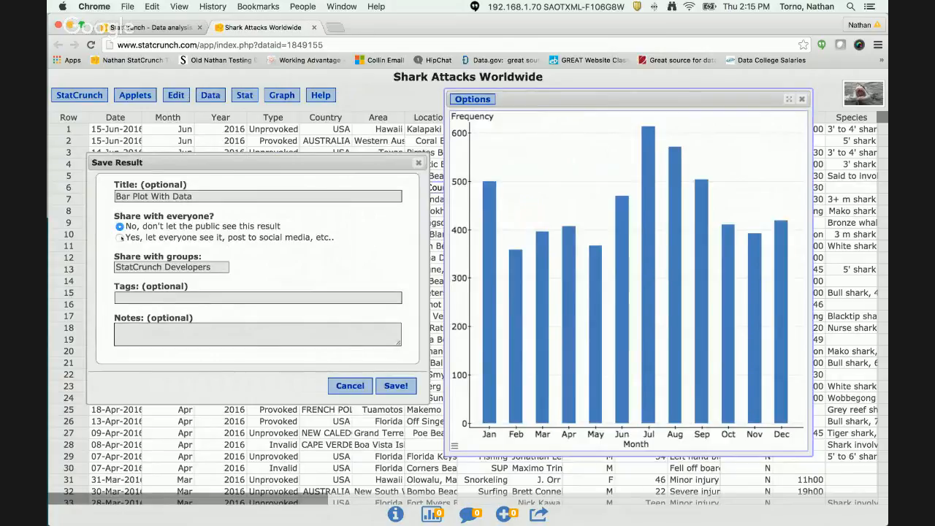
# - Share the result with everyone, title it Shark Attacks by Month, save it and dismiss the confirmation
pyautogui.click(120, 238)
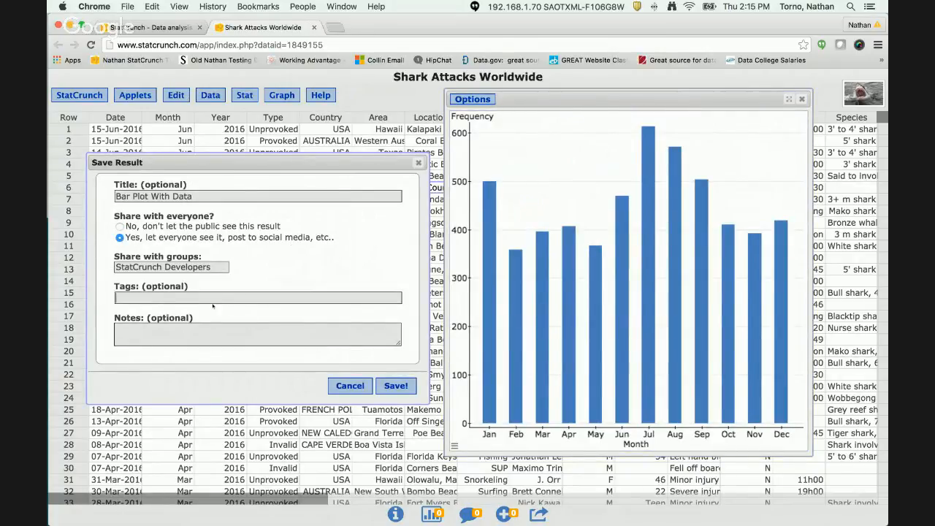
pyautogui.moveTo(196, 196); pyautogui.dragTo(55, 192)
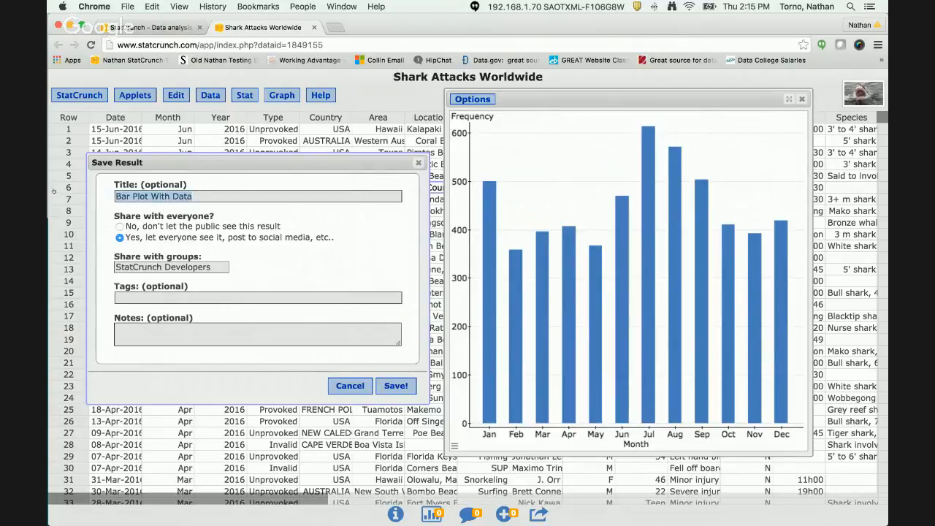
pyautogui.write('Char')
pyautogui.press('BackSpace')
pyautogui.press('BackSpace')
pyautogui.press('BackSpace')
pyautogui.press('BackSpace')
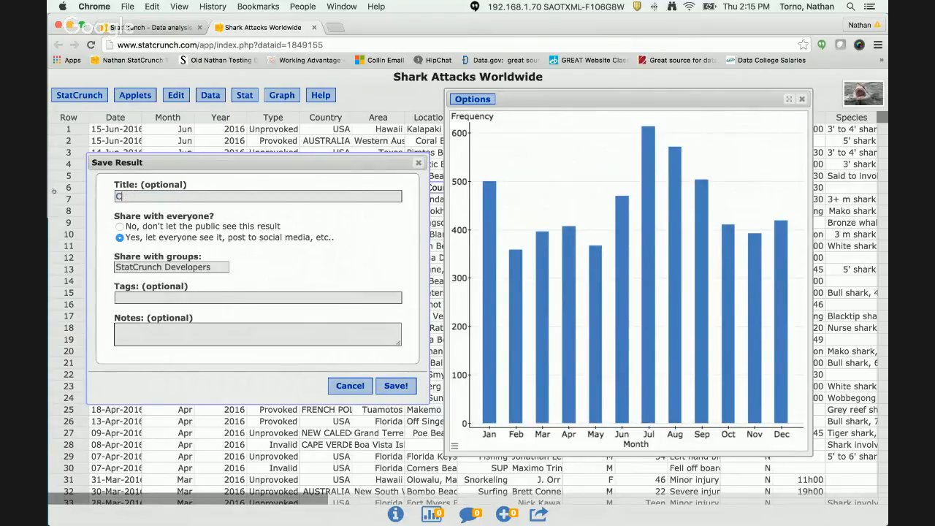
pyautogui.write('Shark Attacks by Month')
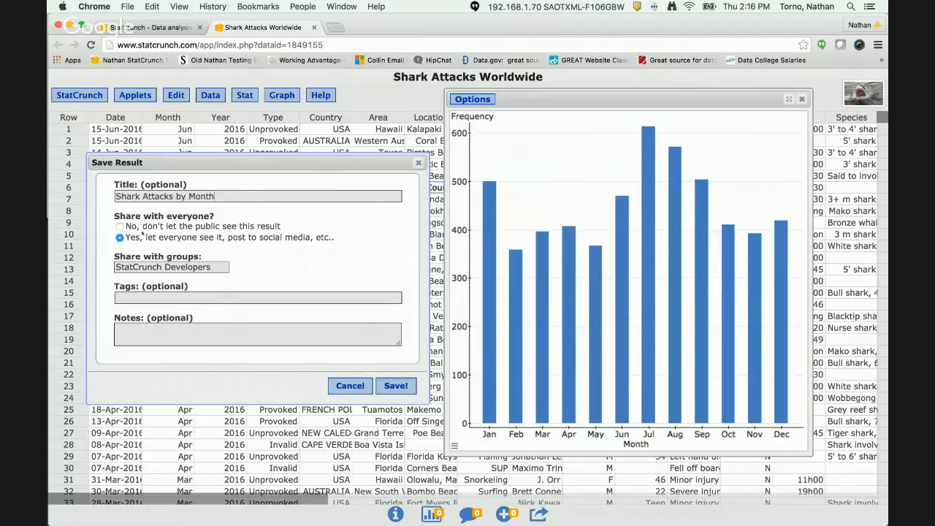
pyautogui.click(396, 385)
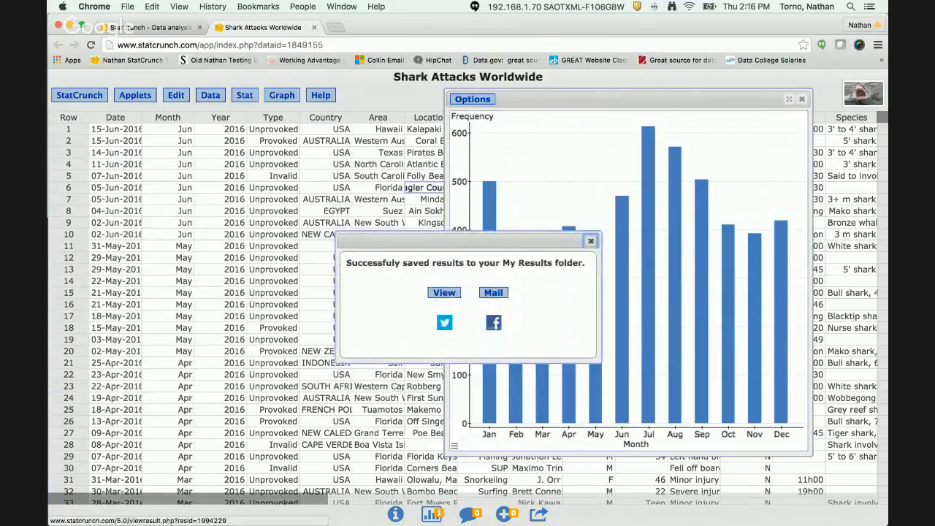
pyautogui.click(591, 242)
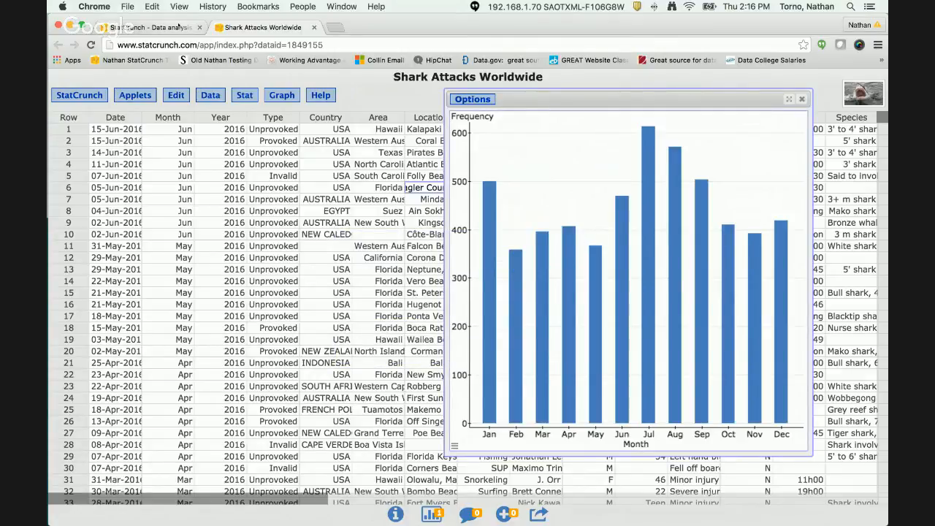
# - Reload the results shared by StatCrunch members and highlight the creation date of Shark Attacks by Month
pyautogui.click(179, 27)
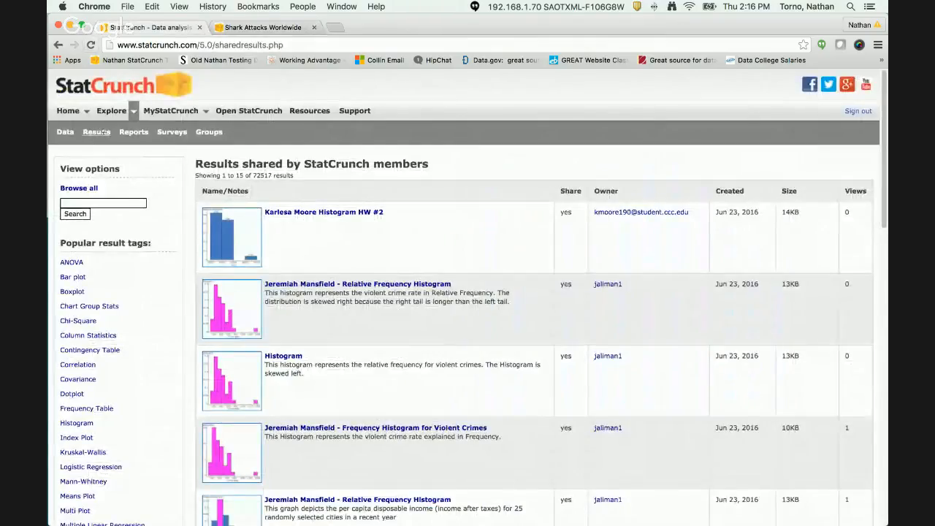
pyautogui.click(96, 132)
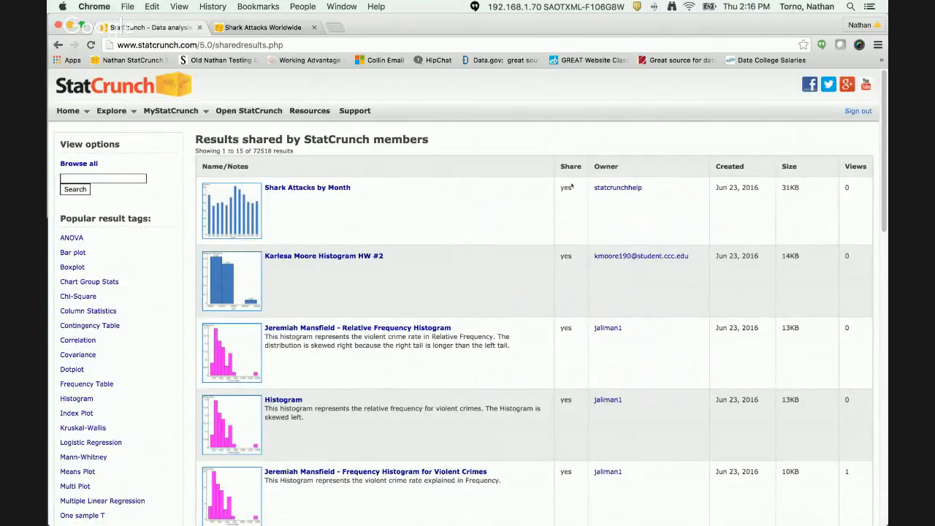
pyautogui.moveTo(710, 192); pyautogui.dragTo(766, 190)
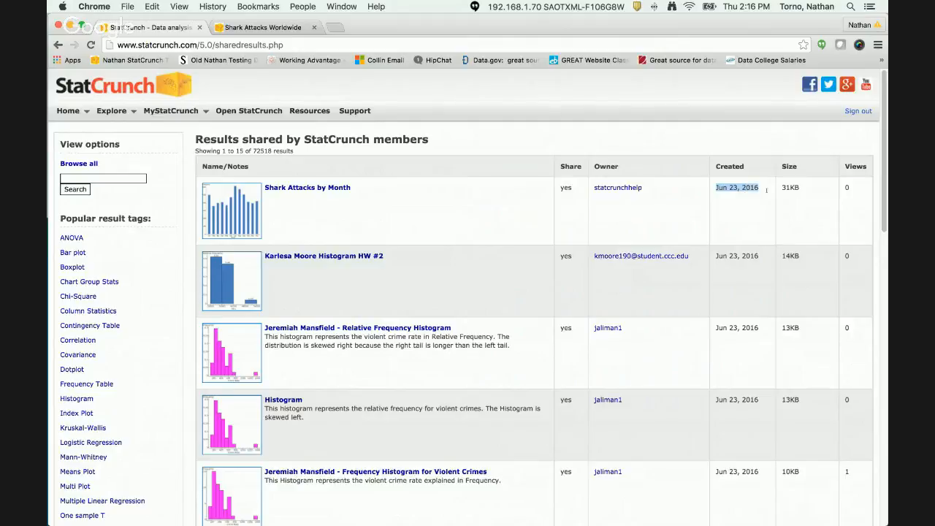
# - Open the shared Shark Attacks by Month result, review its graph, properties and comments section, and highlight its title
pyautogui.click(302, 188)
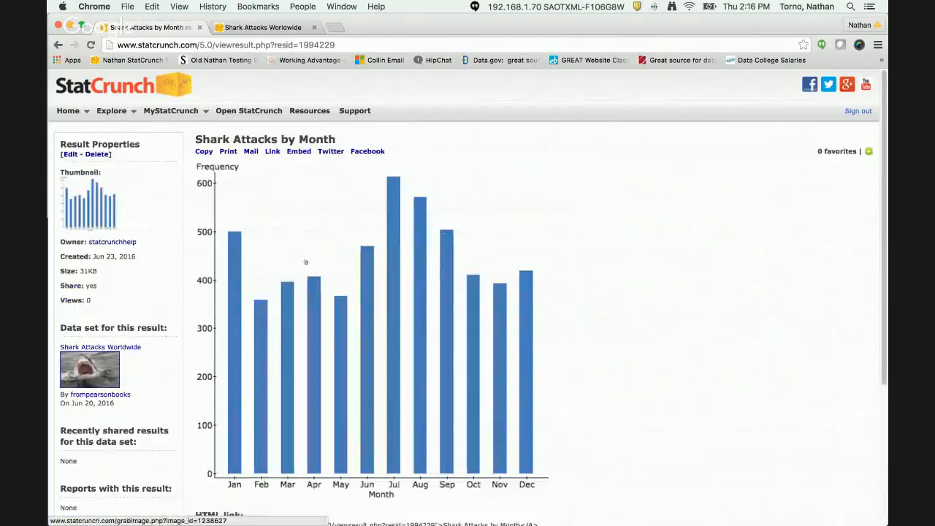
pyautogui.scroll(-1, 392, 271)
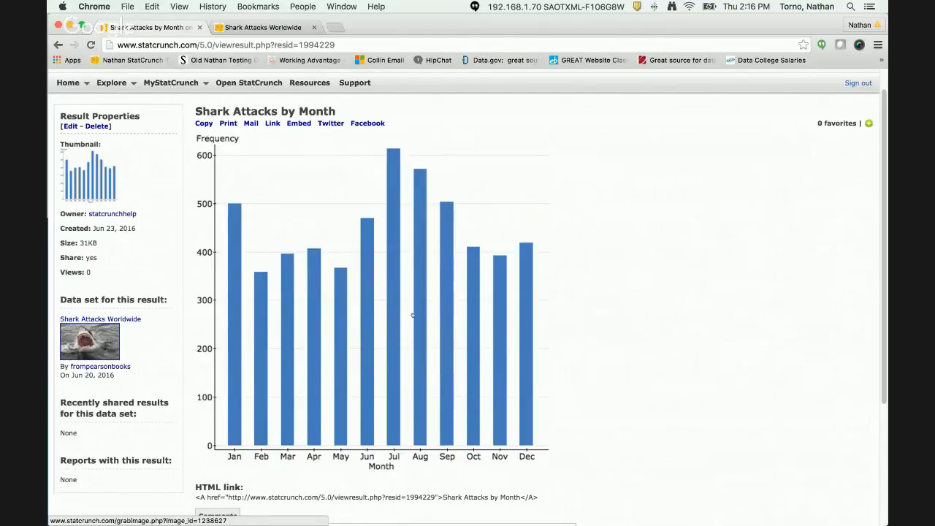
pyautogui.scroll(1, 146, 117)
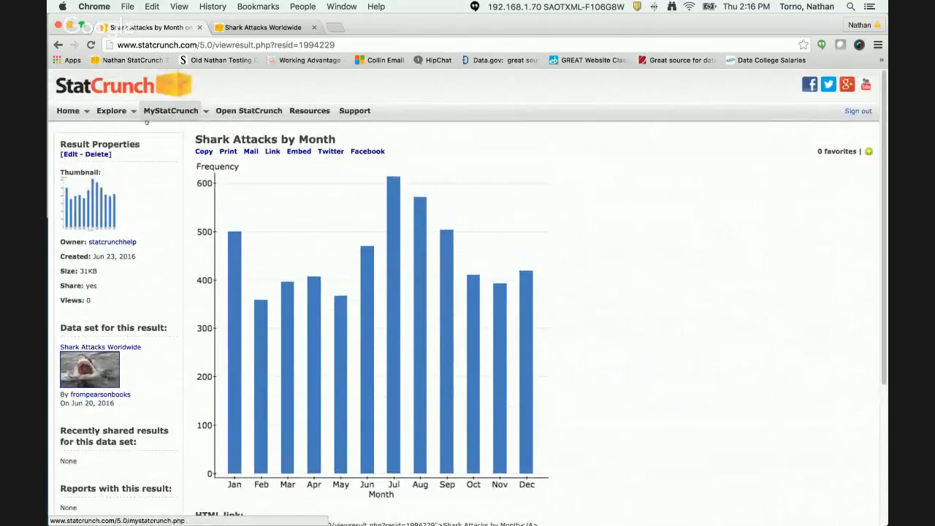
pyautogui.moveTo(153, 111)
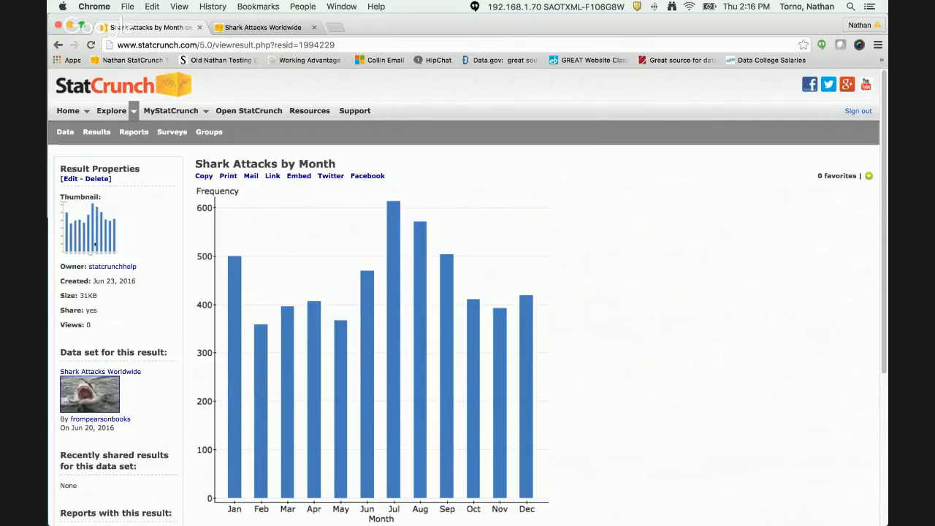
pyautogui.scroll(-4, 352, 377)
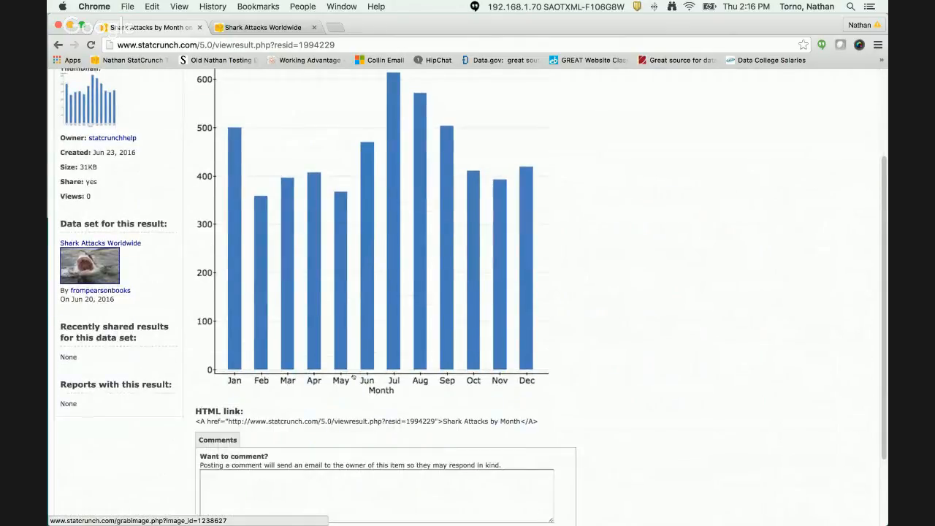
pyautogui.scroll(4, 319, 481)
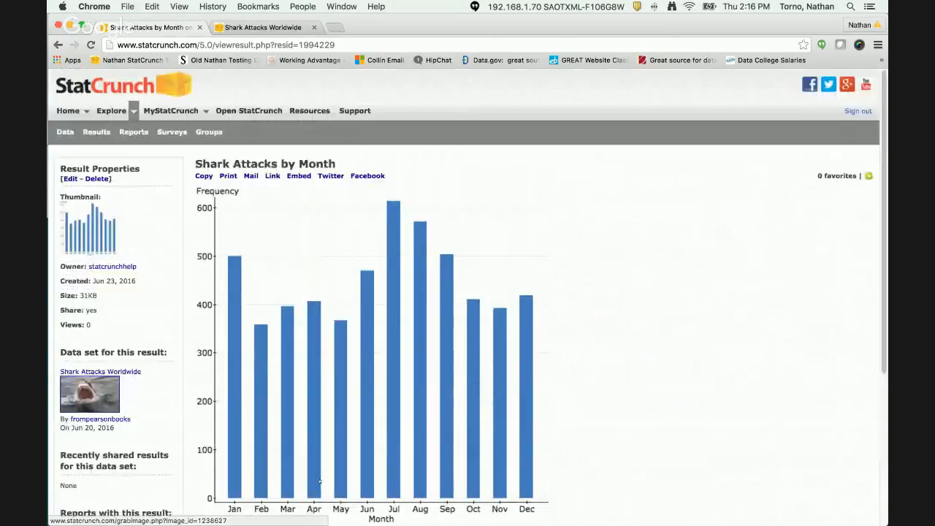
pyautogui.moveTo(196, 164); pyautogui.dragTo(329, 164)
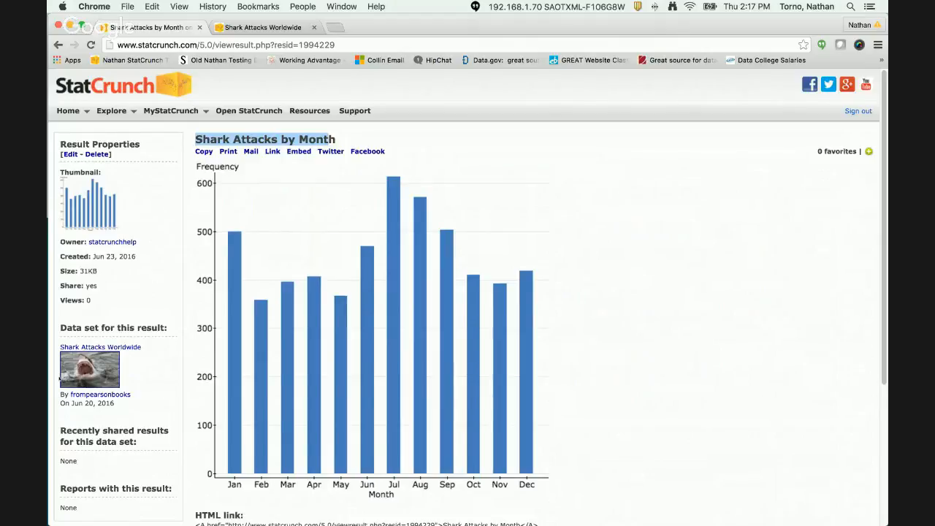
# - Browse the data sets shared by StatCrunch members, filter them by the GPA tag and look through the matches
pyautogui.click(133, 110)
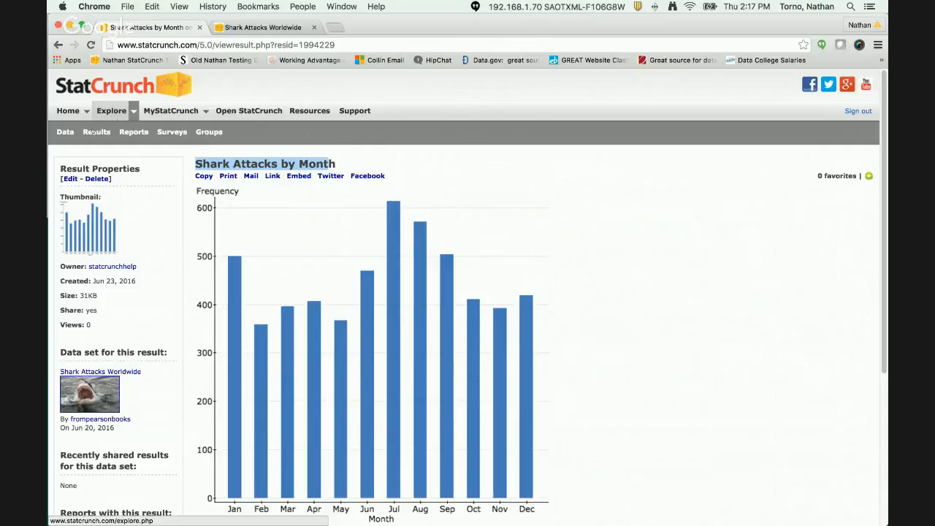
pyautogui.click(67, 132)
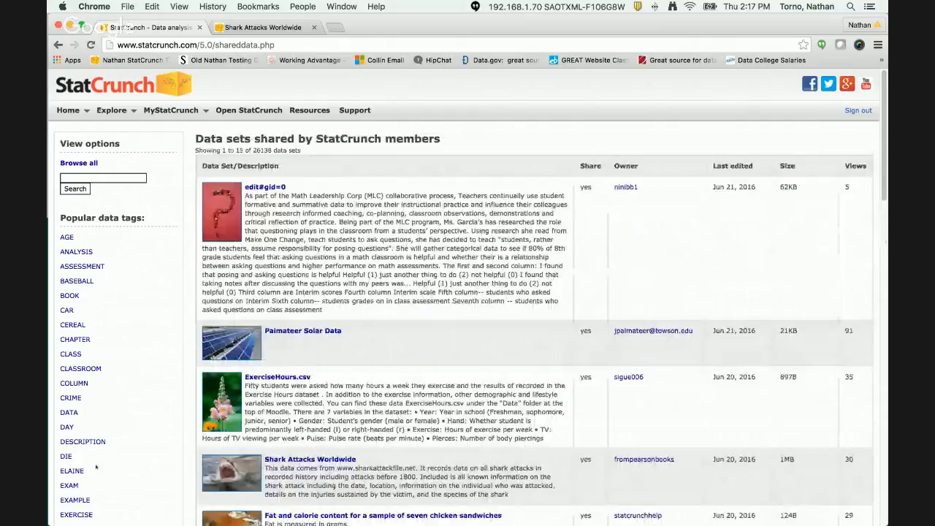
pyautogui.scroll(-2, 96, 466)
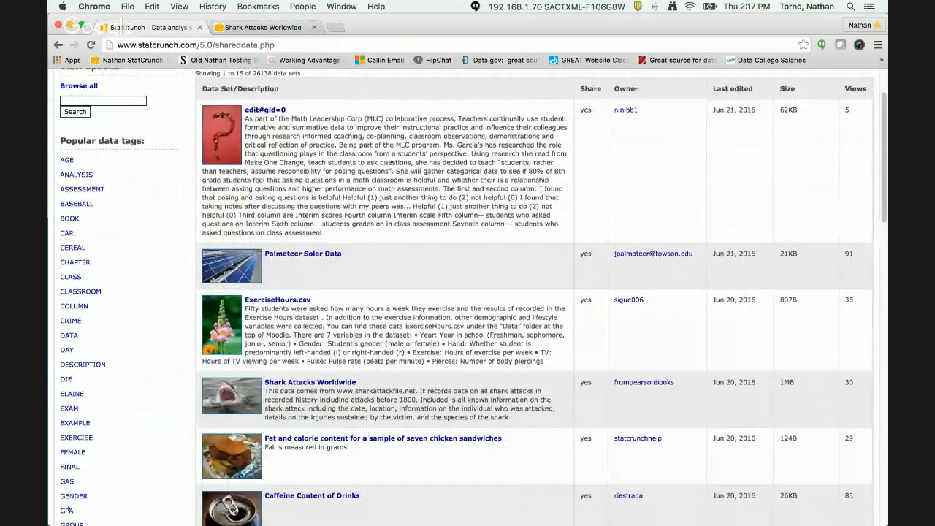
pyautogui.click(66, 510)
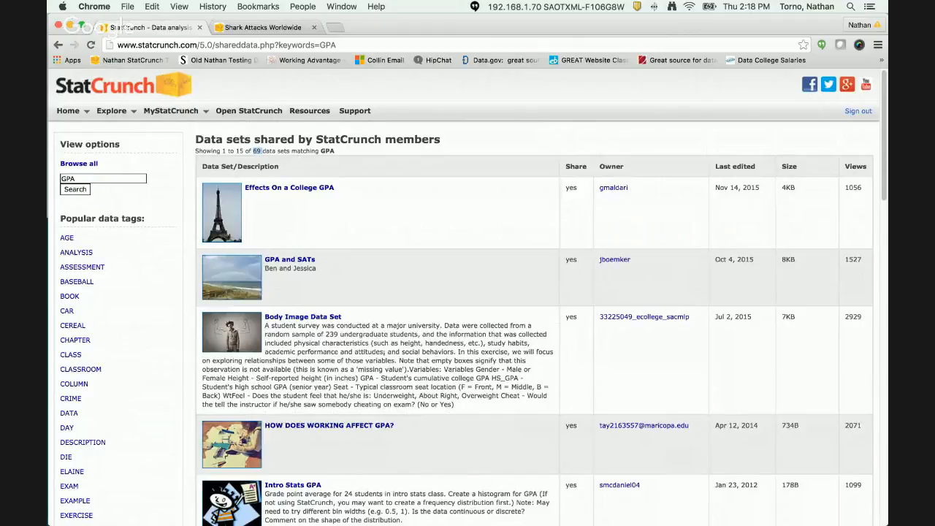
pyautogui.scroll(-2, 467, 297)
pyautogui.scroll(-8, 385, 352)
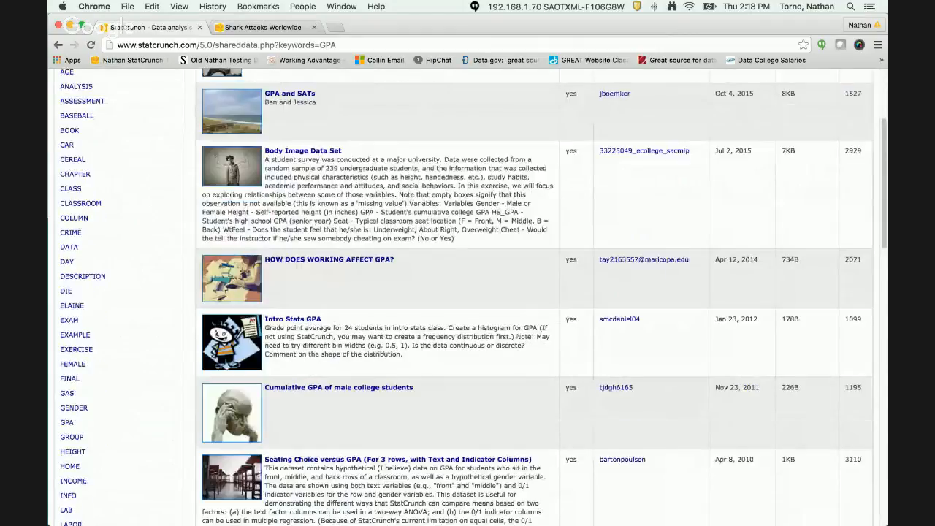
pyautogui.scroll(5, 382, 358)
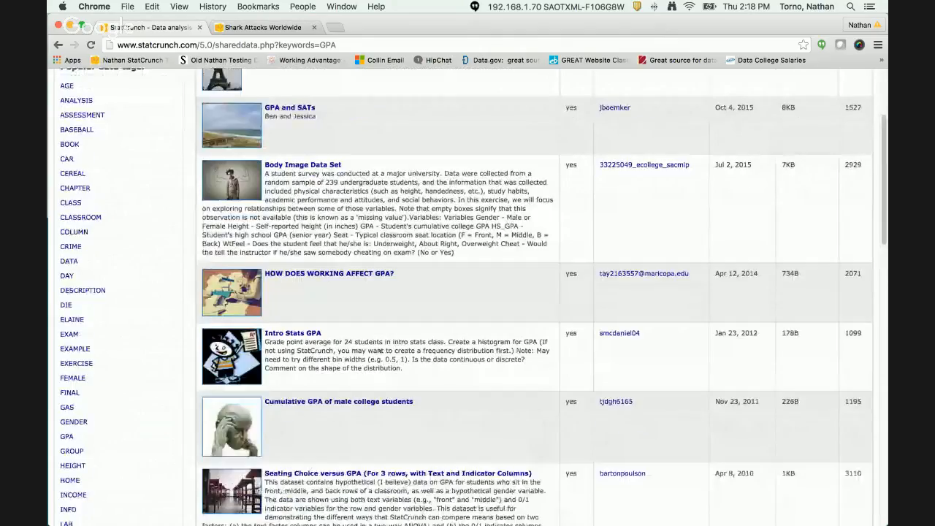
pyautogui.scroll(5, 380, 350)
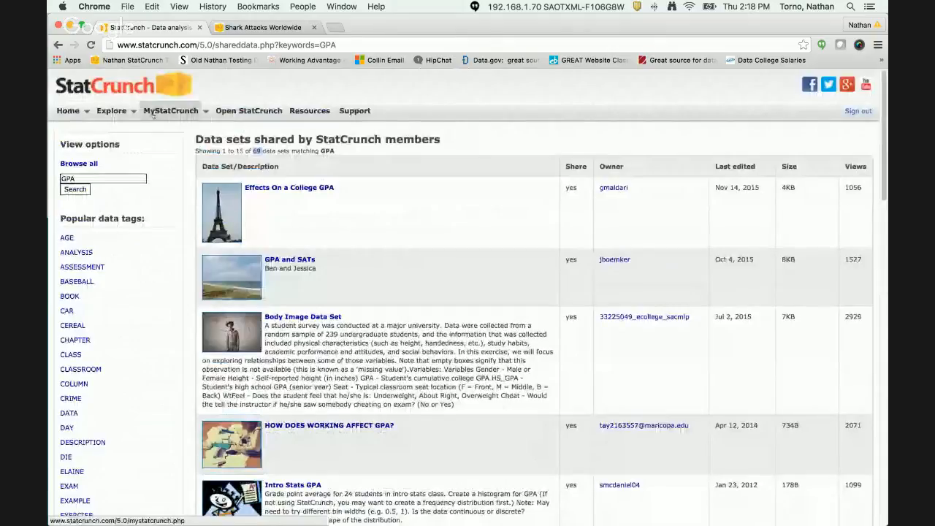
# - Open the MyStatCrunch page and highlight the email and expiration date in the account details
pyautogui.moveTo(140, 117)
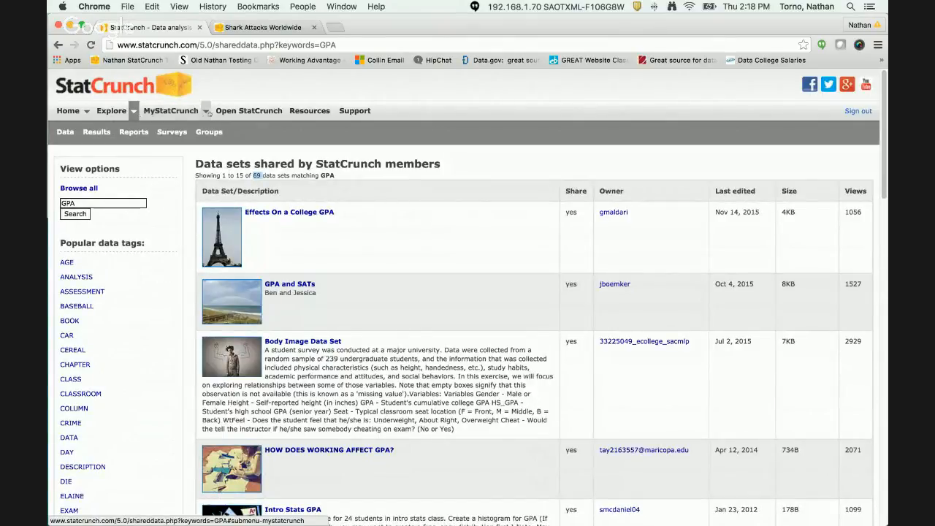
pyautogui.click(207, 112)
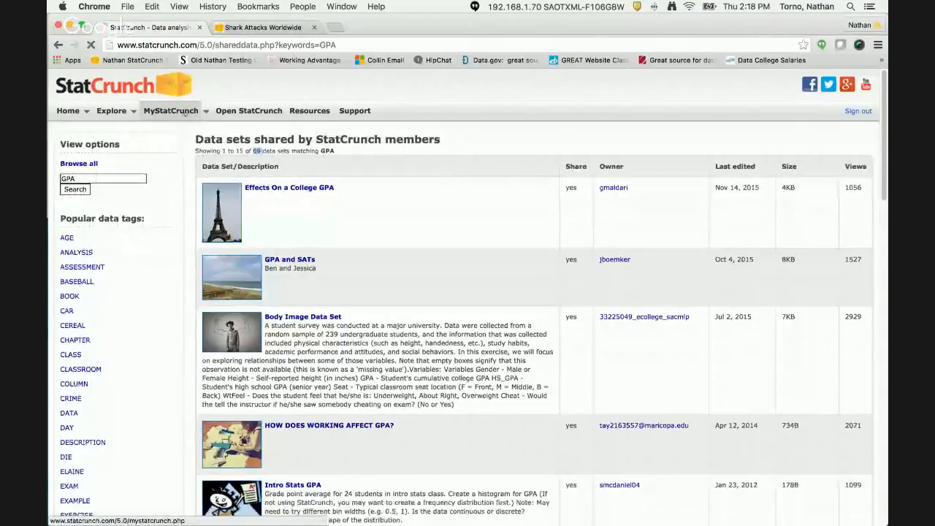
pyautogui.click(179, 112)
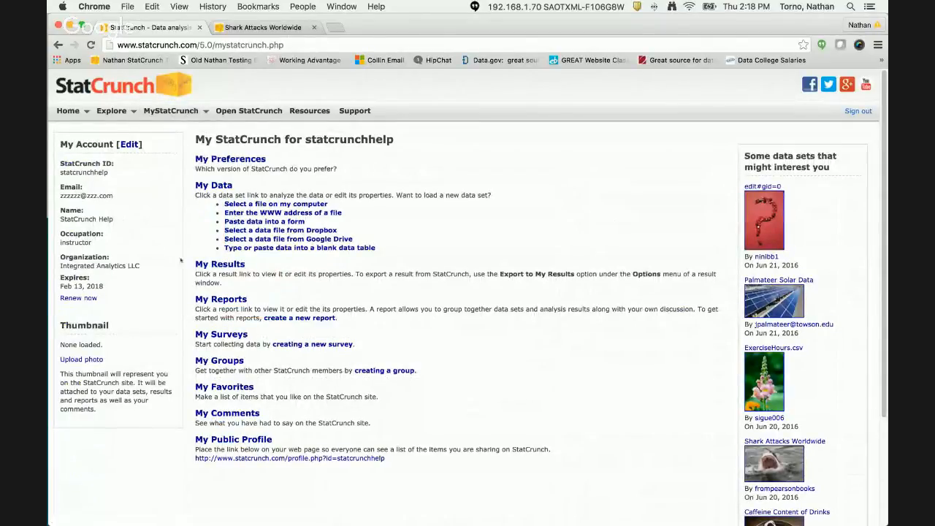
pyautogui.moveTo(114, 196); pyautogui.dragTo(59, 196)
pyautogui.click(84, 201)
pyautogui.moveTo(104, 286); pyautogui.dragTo(59, 287)
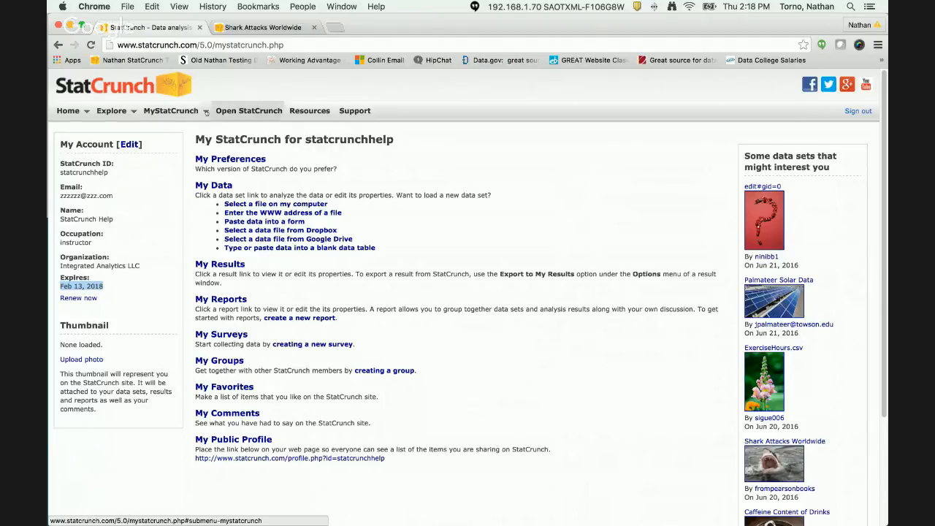
# - Open the StatCrunch version preferences, try the Classic StatCrunch option and reselect New StatCrunch without saving
pyautogui.click(206, 111)
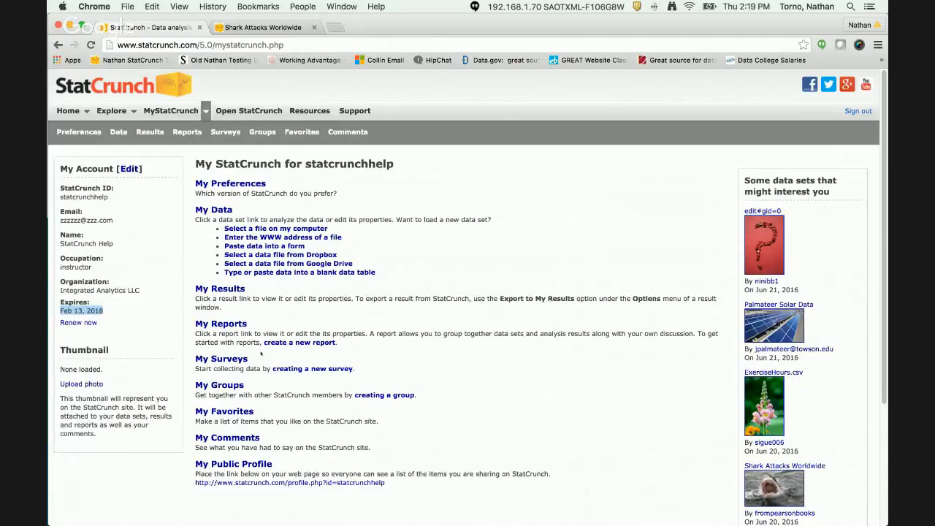
pyautogui.click(97, 133)
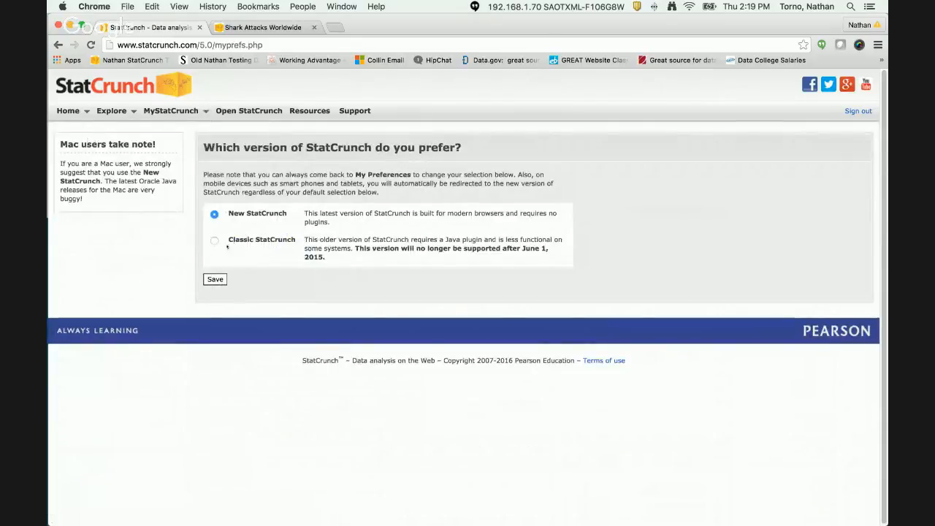
pyautogui.click(214, 241)
pyautogui.click(214, 214)
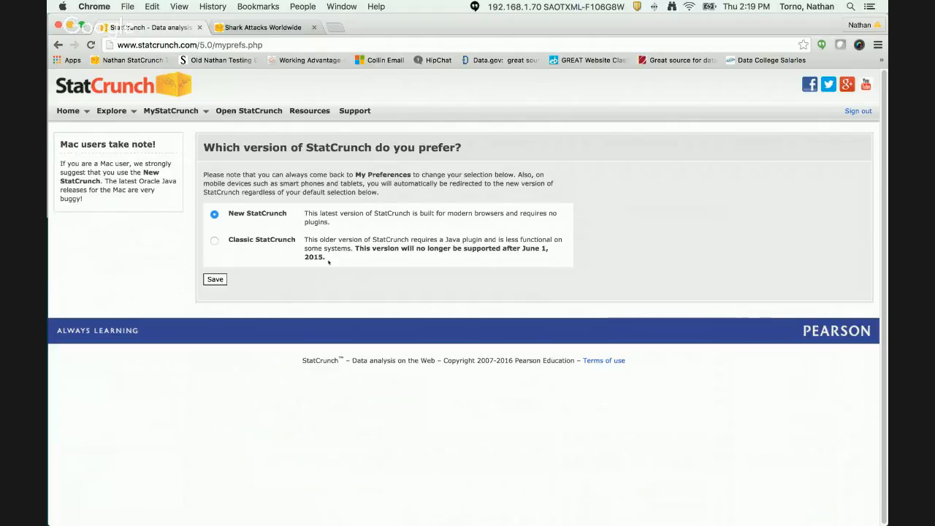
# - Open the account's own data sets and highlight their total number and the share status of several sets, including 300K normals
pyautogui.click(205, 112)
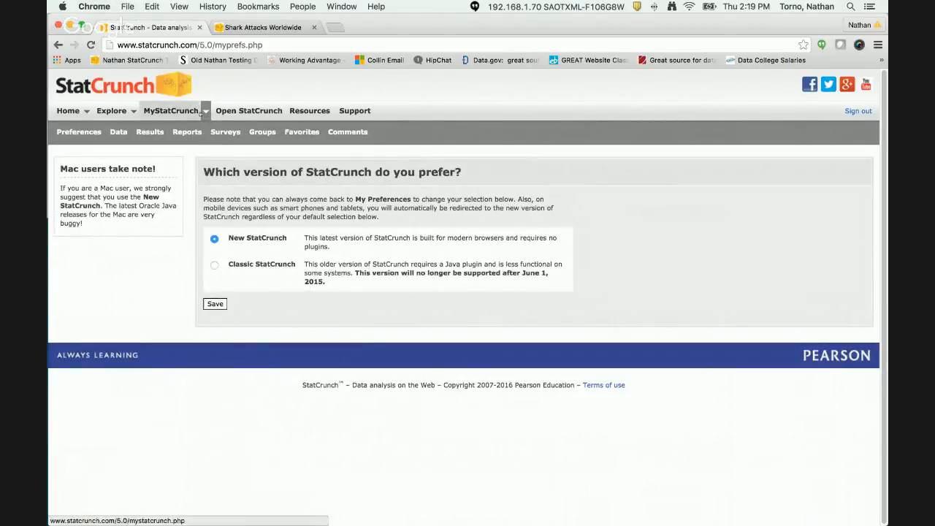
pyautogui.click(119, 132)
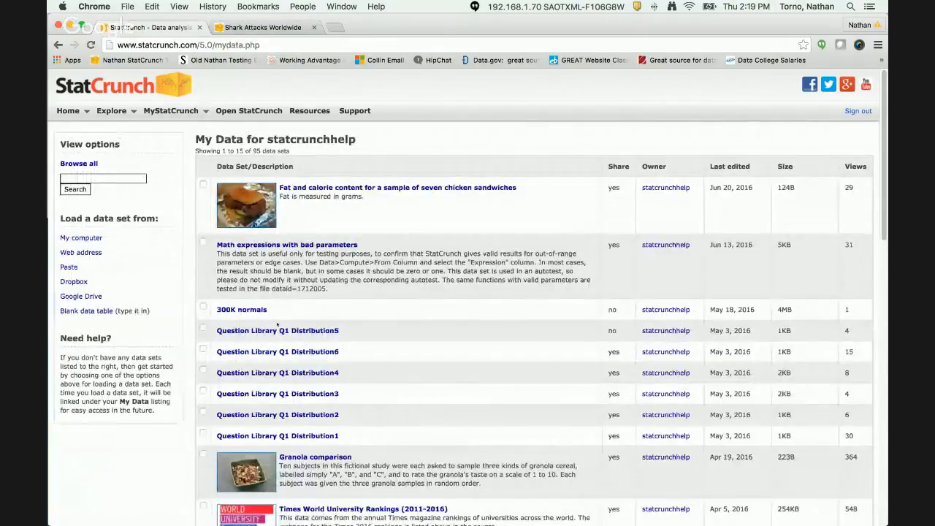
pyautogui.moveTo(357, 139); pyautogui.dragTo(287, 151)
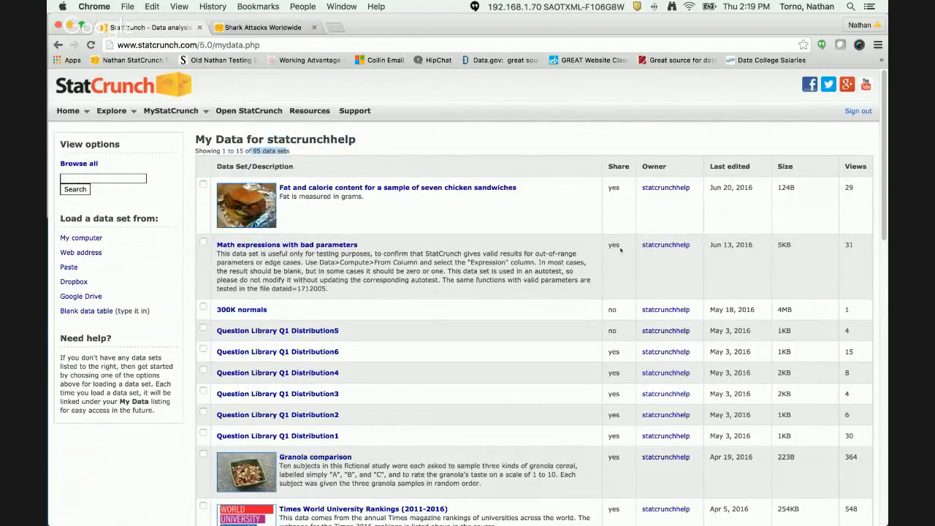
pyautogui.moveTo(620, 249); pyautogui.dragTo(603, 245)
pyautogui.moveTo(622, 189); pyautogui.dragTo(607, 188)
pyautogui.scroll(-5, 338, 197)
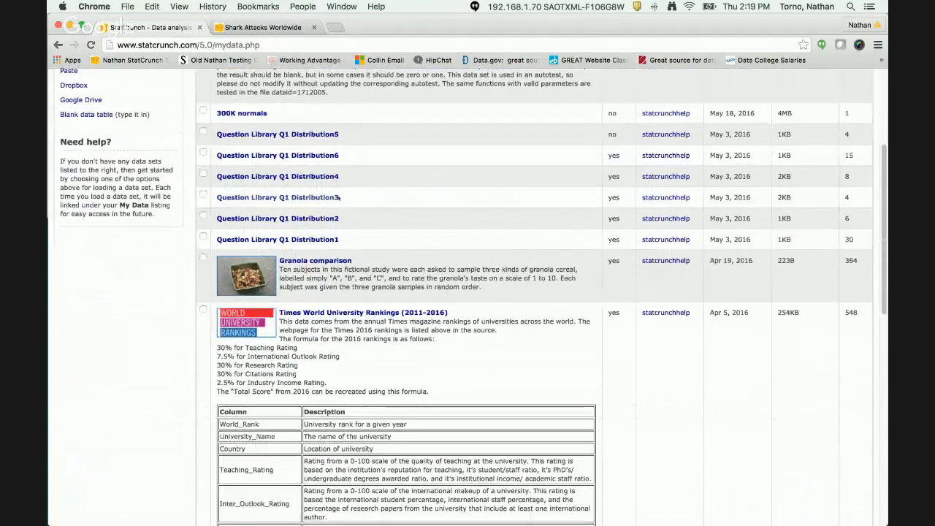
pyautogui.scroll(2, 428, 224)
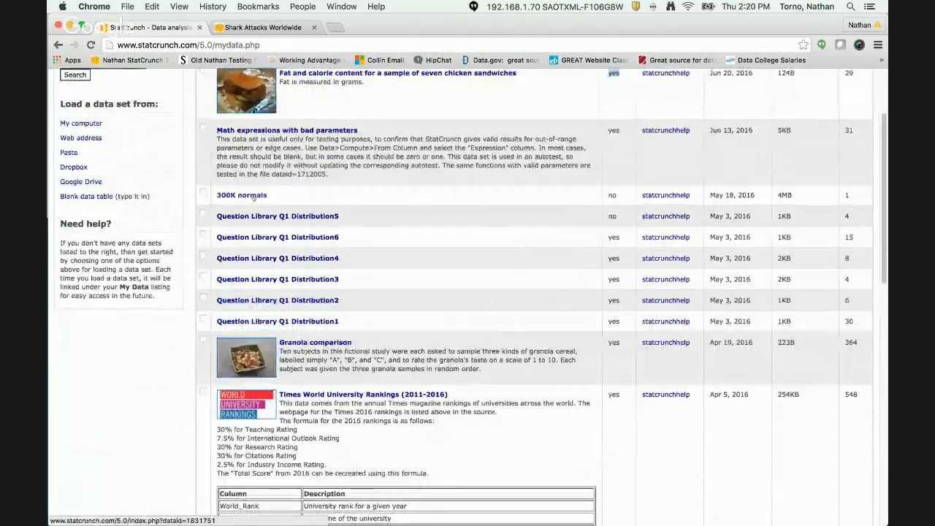
pyautogui.doubleClick(613, 195)
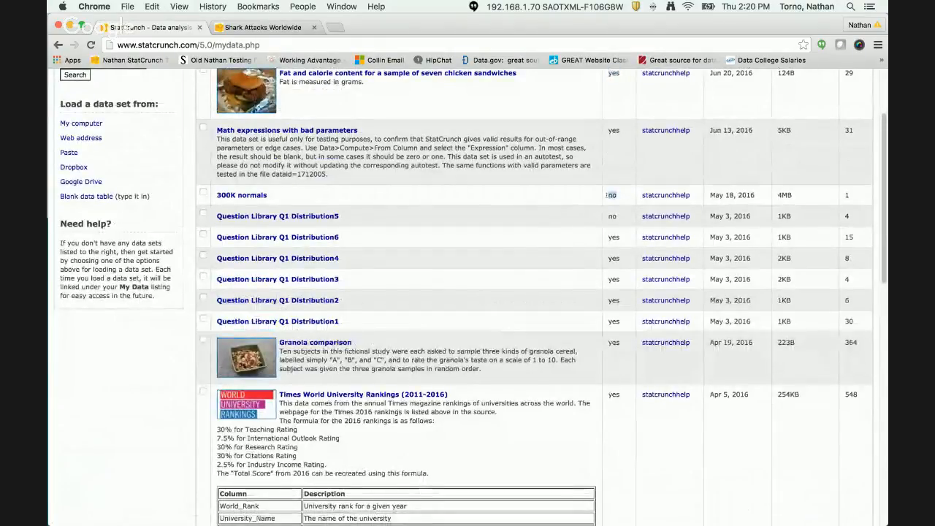
pyautogui.scroll(2, 560, 251)
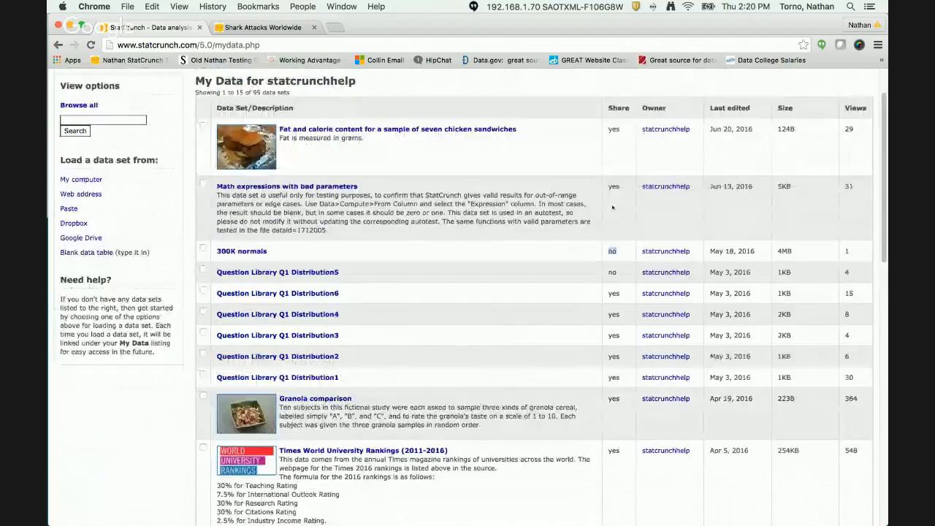
# - Look through the first page of My Data down to the page links and the option for deleting checked data sets
pyautogui.scroll(-4, 562, 254)
pyautogui.scroll(-5, 562, 255)
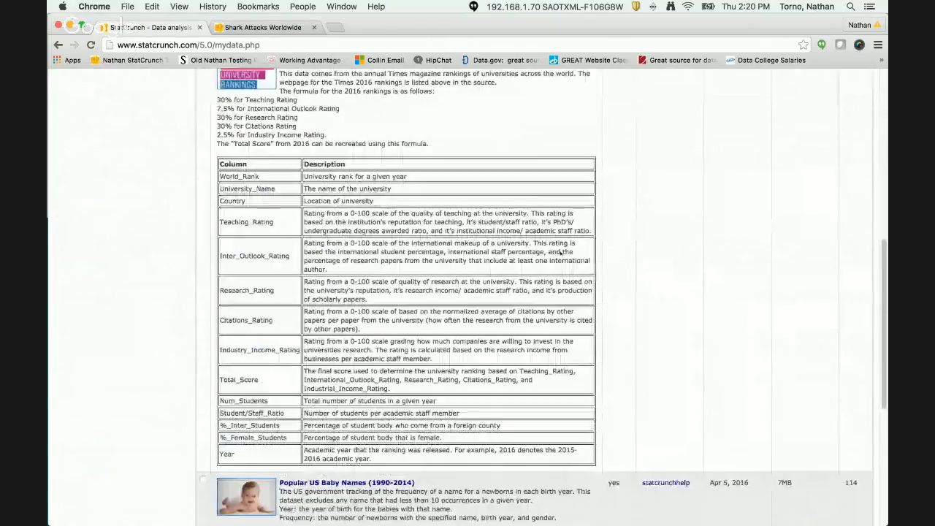
pyautogui.scroll(-2, 562, 256)
pyautogui.scroll(-3, 560, 251)
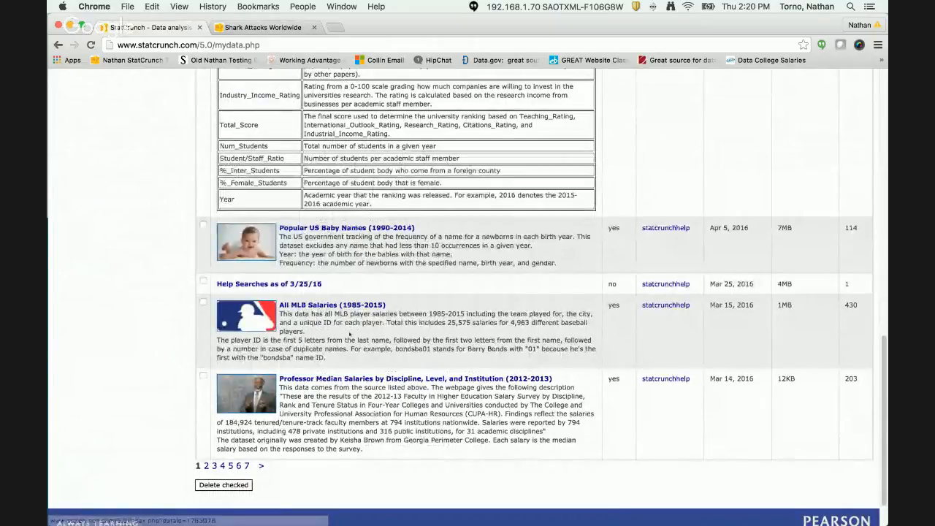
pyautogui.scroll(5, 306, 314)
pyautogui.scroll(5, 355, 335)
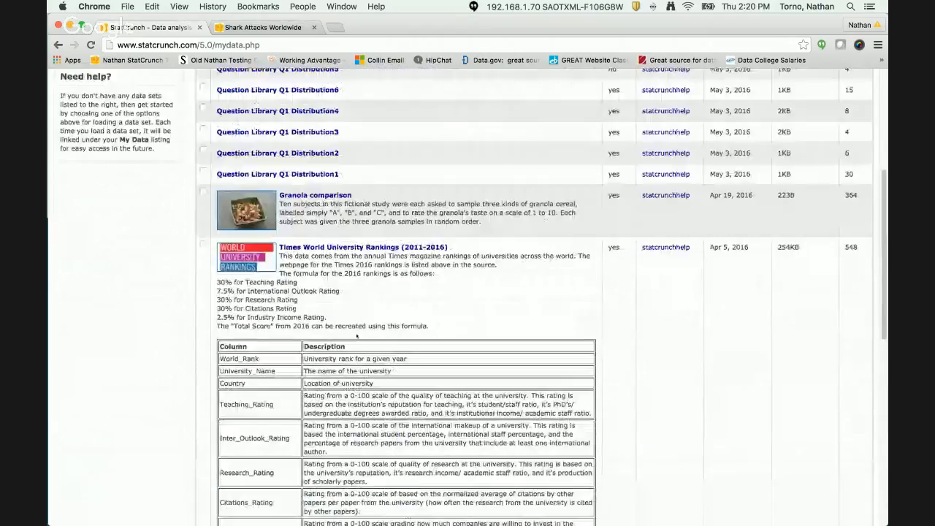
pyautogui.scroll(-8, 373, 257)
pyautogui.scroll(-1, 343, 336)
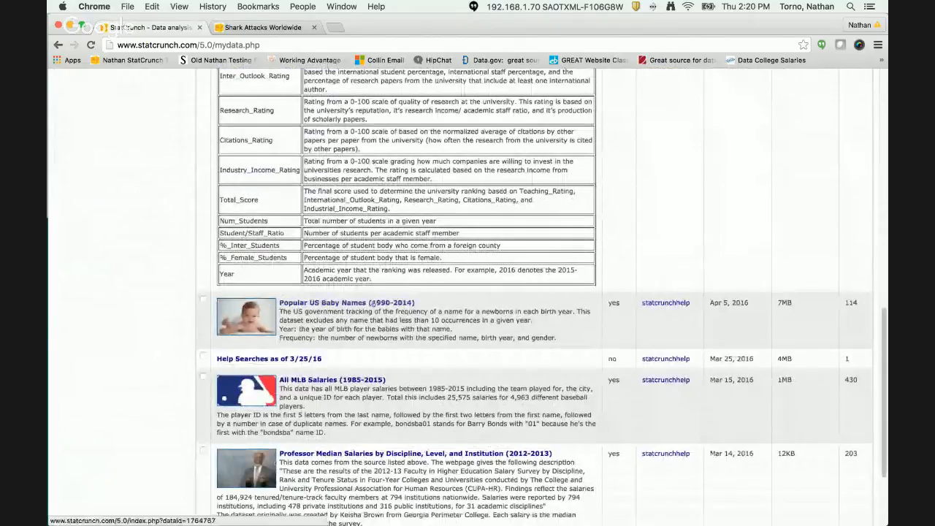
pyautogui.scroll(-3, 312, 411)
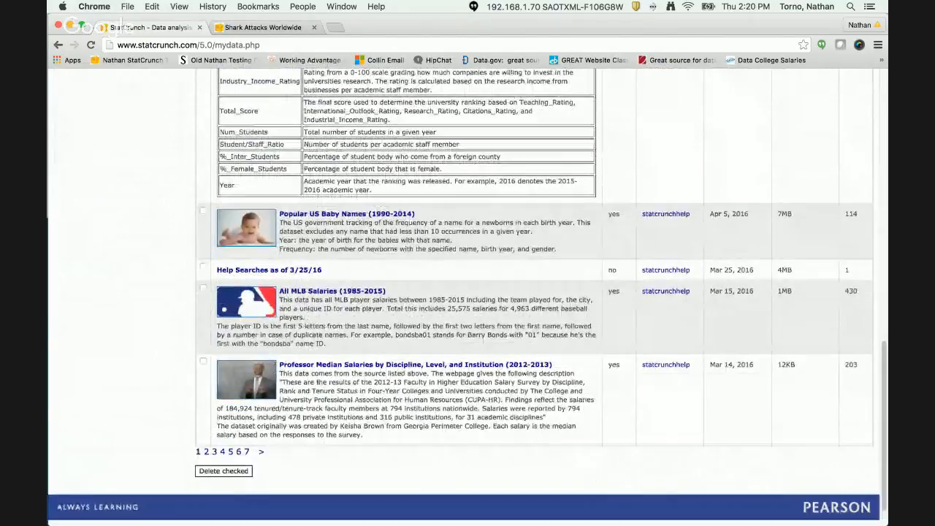
pyautogui.scroll(15, 319, 379)
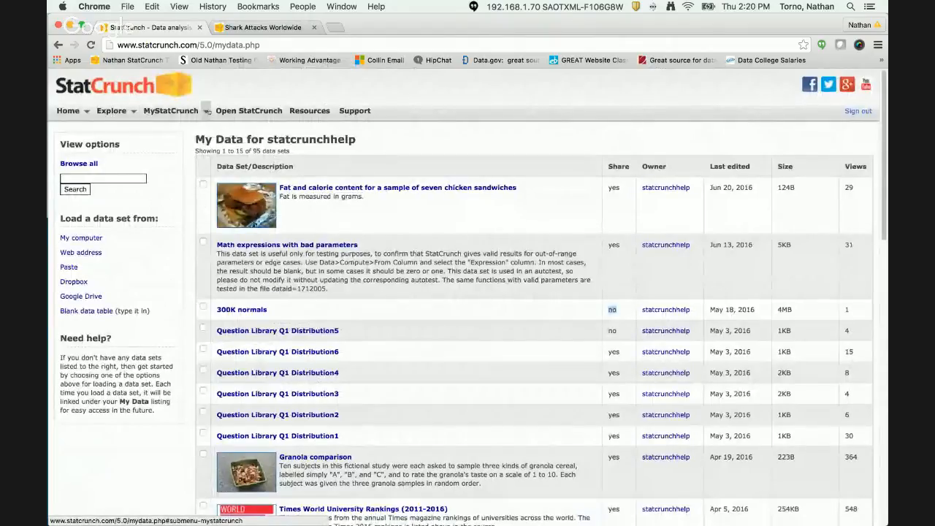
pyautogui.moveTo(171, 119)
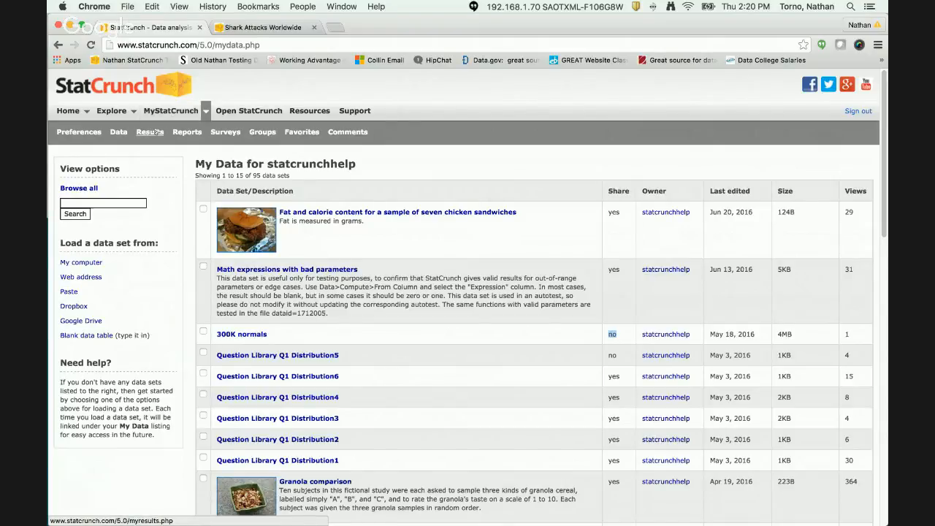
# - Open the account's own results, view the Shark Attacks by Month graph and return to the results list
pyautogui.click(150, 131)
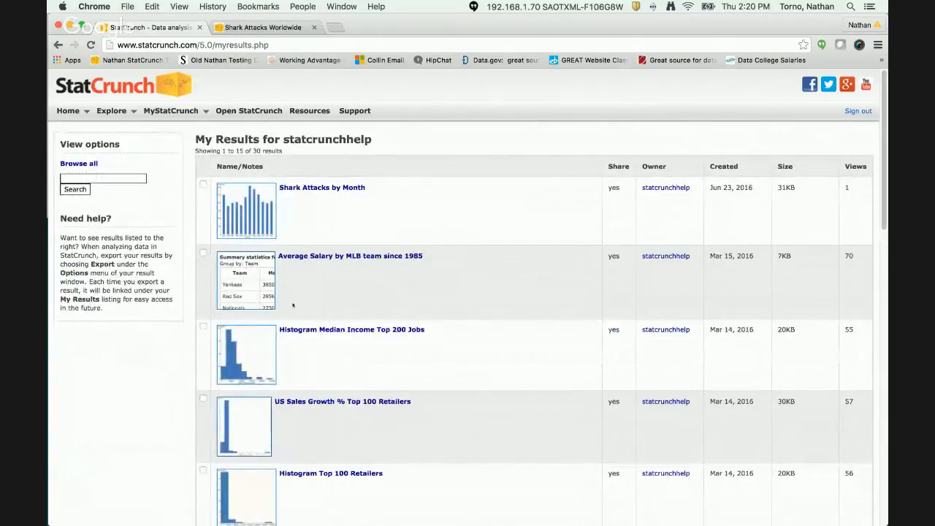
pyautogui.scroll(-1, 293, 304)
pyautogui.scroll(1, 294, 304)
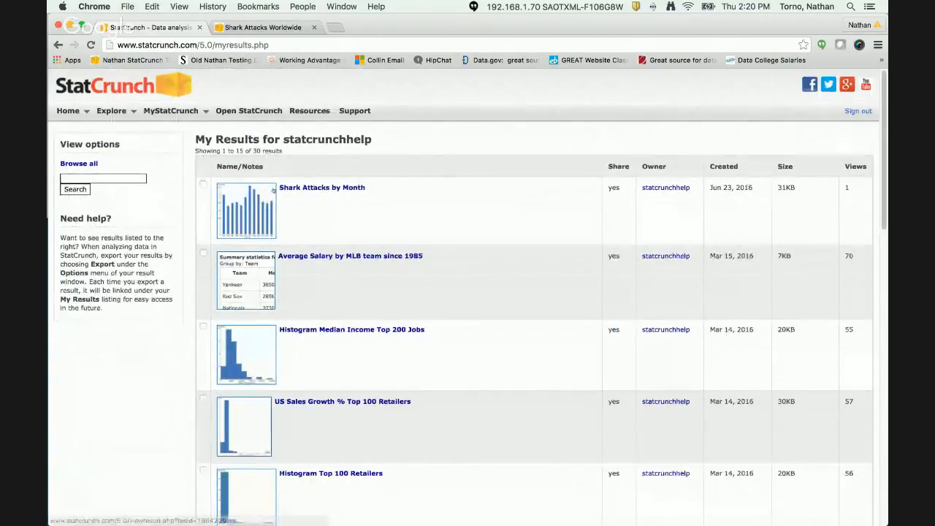
pyautogui.click(343, 192)
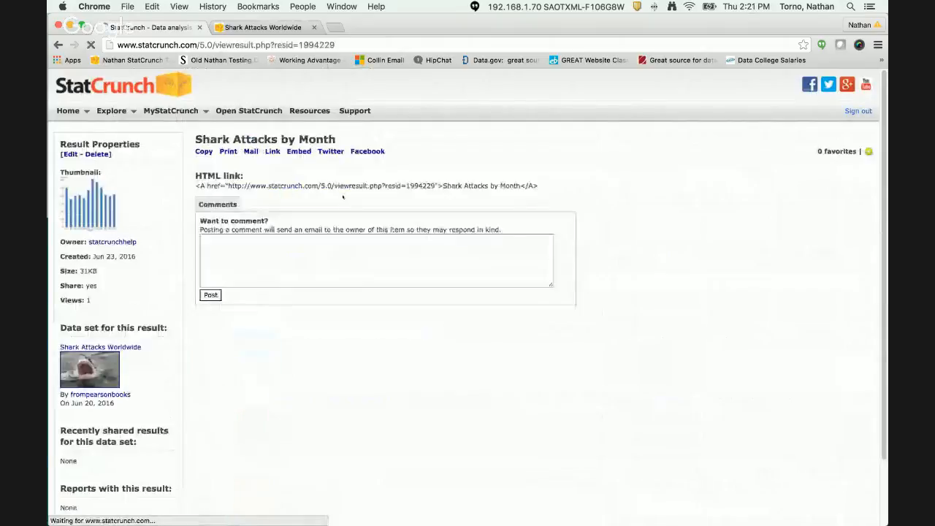
pyautogui.click(62, 46)
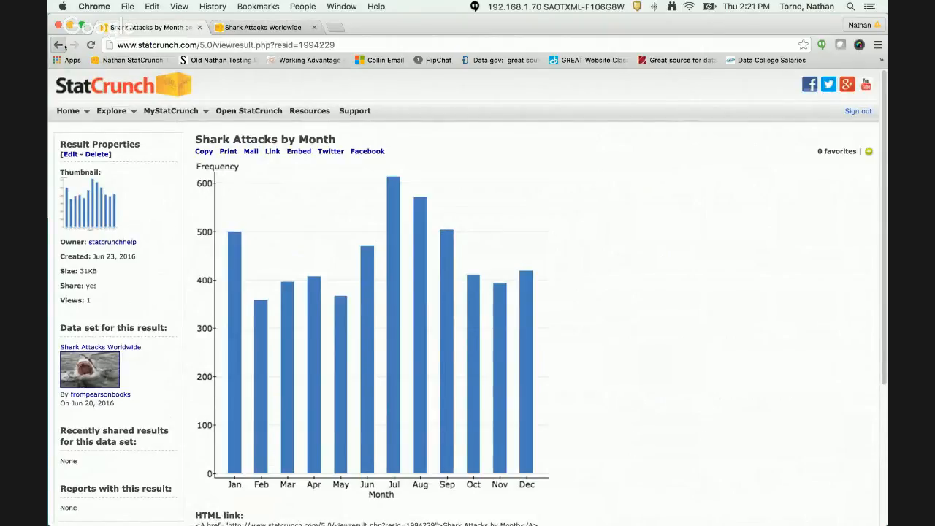
pyautogui.click(58, 44)
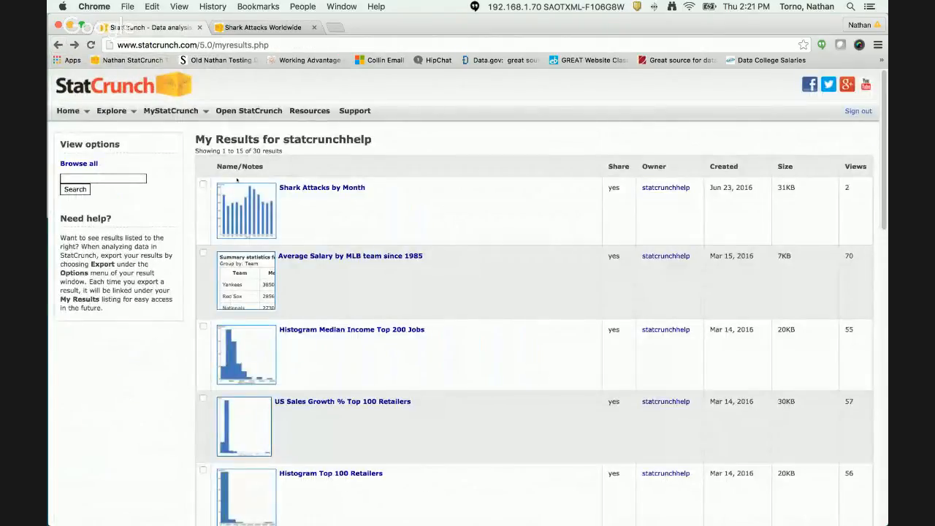
# - Compare the Explore and MyStatCrunch sections, and look through the first page of My Results down to the page links and deletion option
pyautogui.click(117, 110)
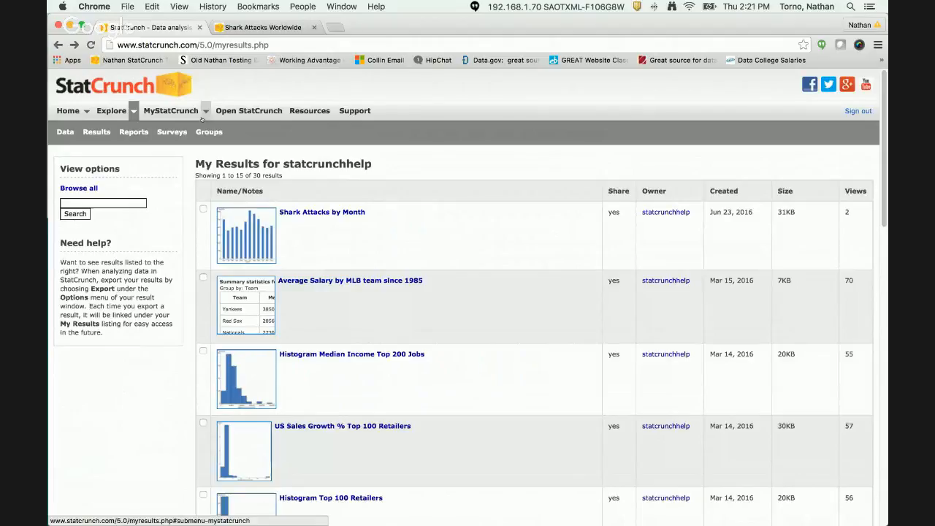
pyautogui.click(205, 113)
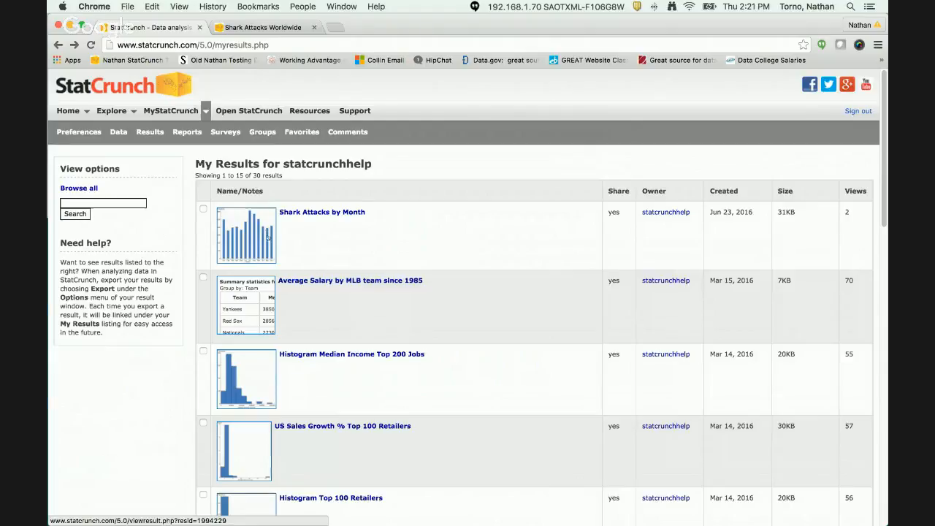
pyautogui.scroll(-10, 303, 376)
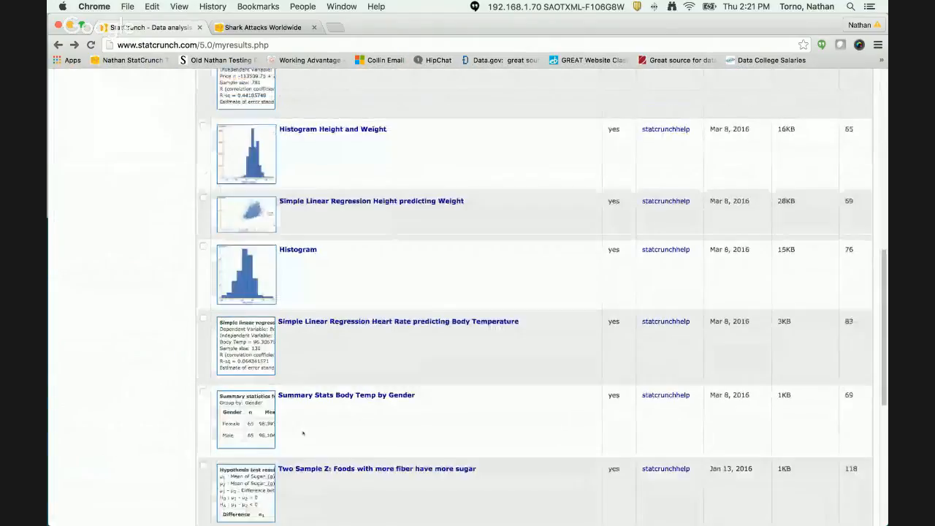
pyautogui.scroll(-3, 303, 433)
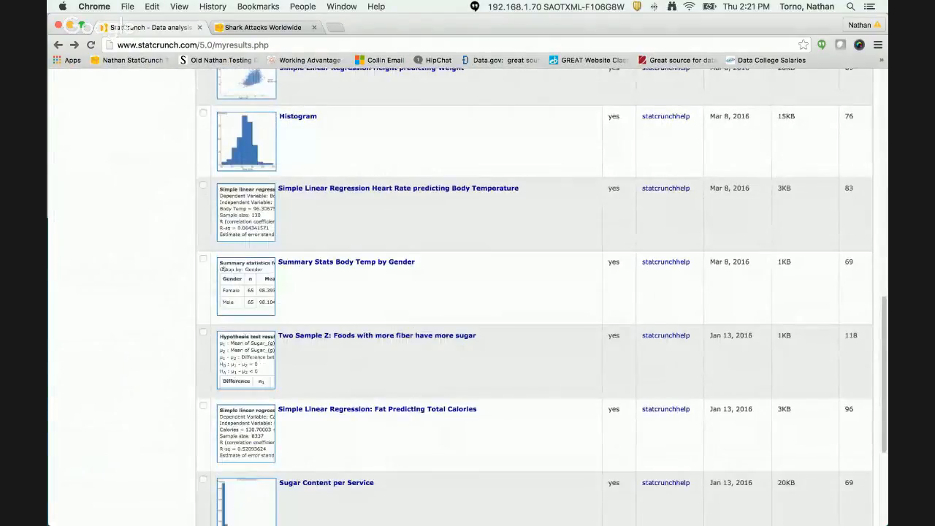
pyautogui.scroll(-2, 272, 452)
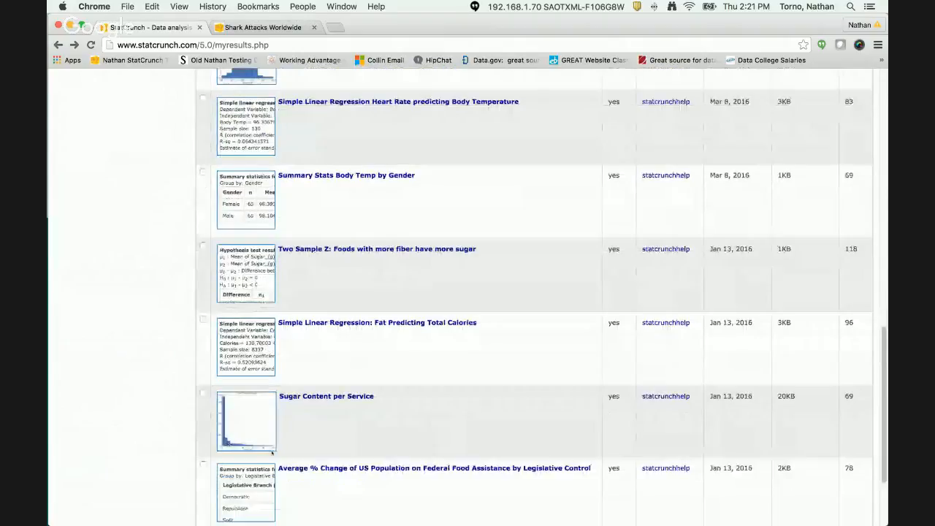
pyautogui.scroll(-3, 271, 453)
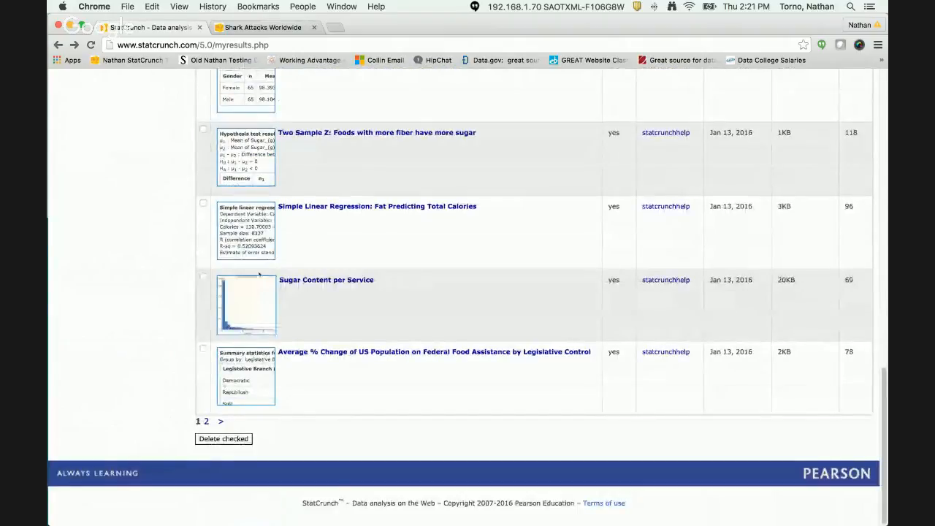
pyautogui.scroll(10, 285, 327)
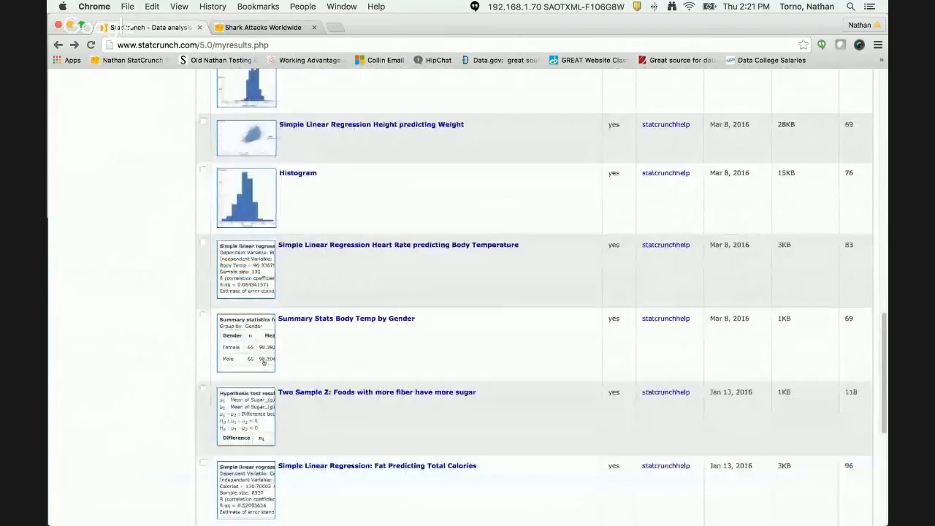
pyautogui.scroll(3, 264, 362)
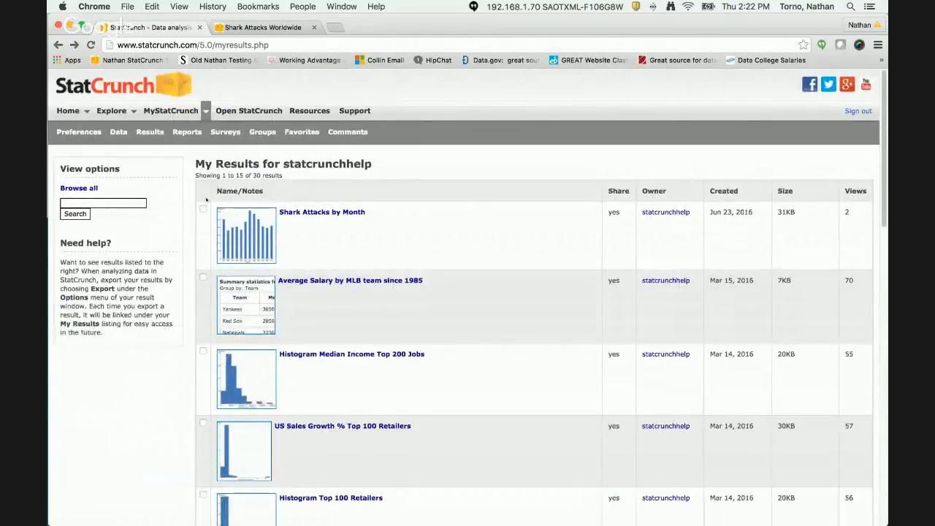
pyautogui.scroll(-6, 216, 349)
pyautogui.scroll(-9, 222, 349)
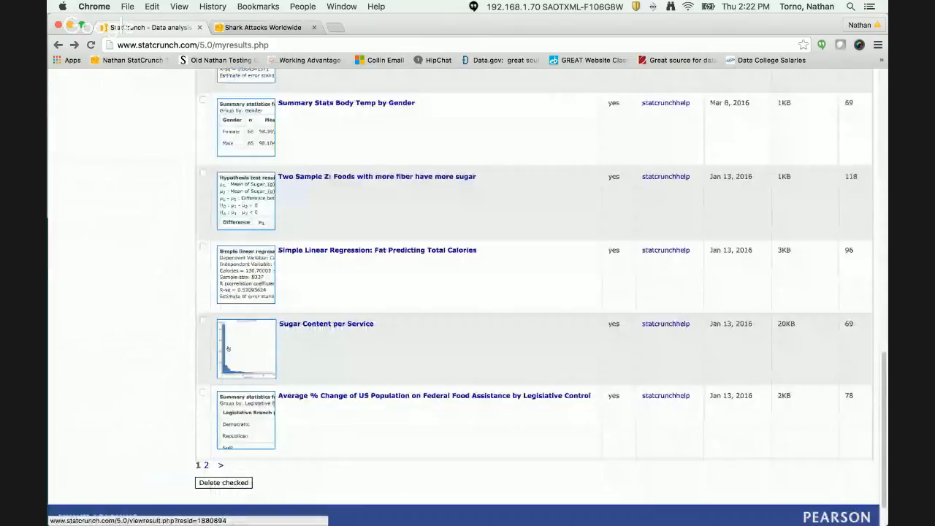
pyautogui.scroll(-1, 227, 349)
pyautogui.scroll(15, 182, 246)
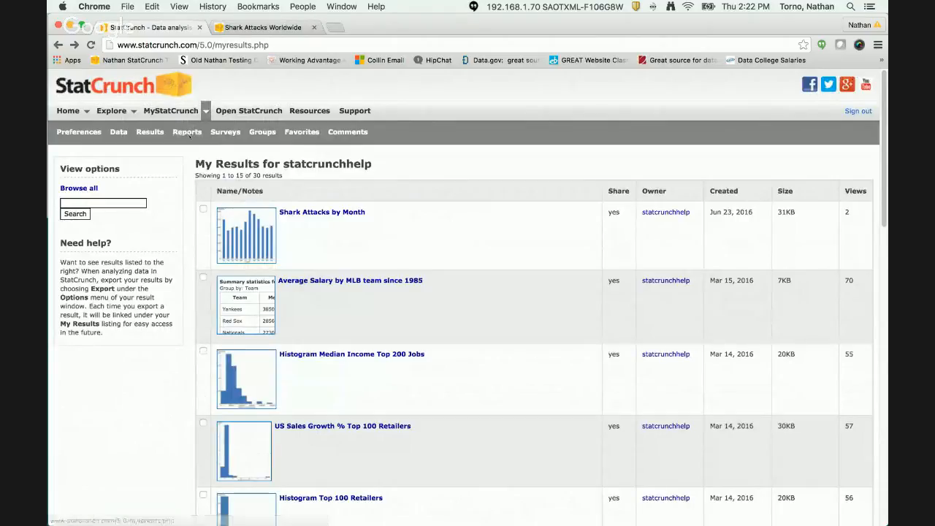
# - Open My Reports, dismiss the message notification and start a new report titled "Shark Attack Demo"
pyautogui.click(187, 132)
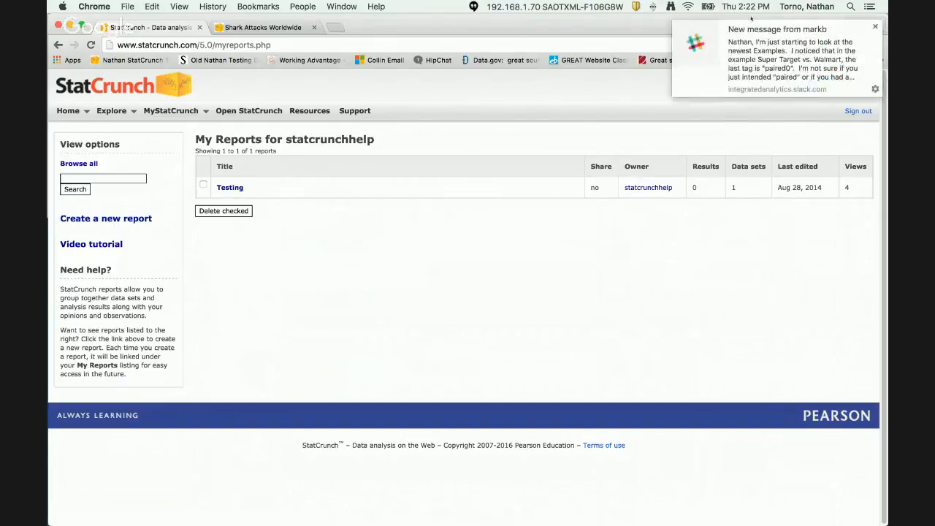
pyautogui.click(874, 26)
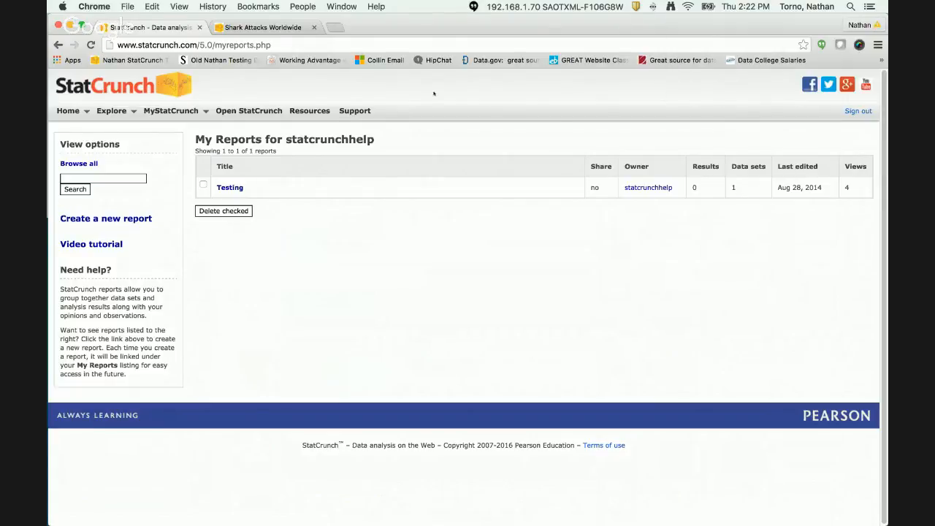
pyautogui.click(118, 219)
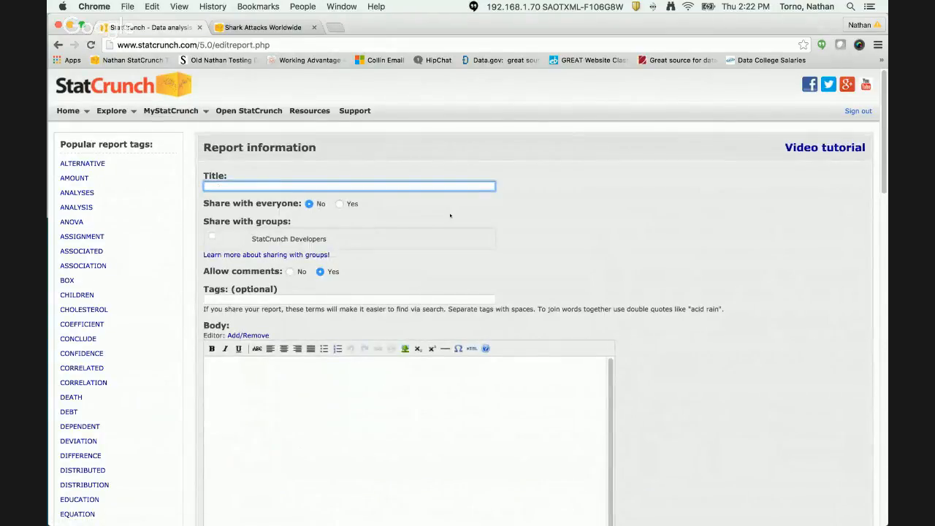
pyautogui.write('Shark Attack Demo')
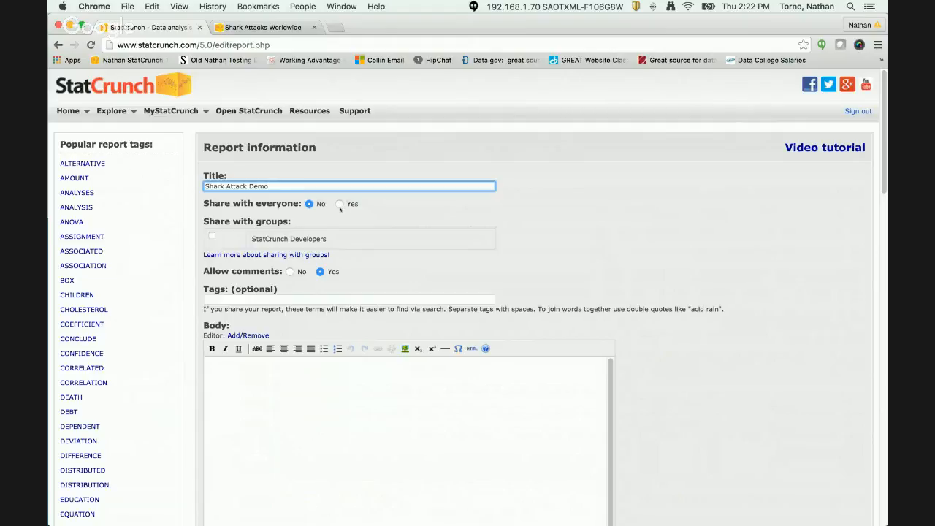
# - Look over the report form and enter "Demo of typing. Information to discuss." as the report body
pyautogui.scroll(-2, 339, 208)
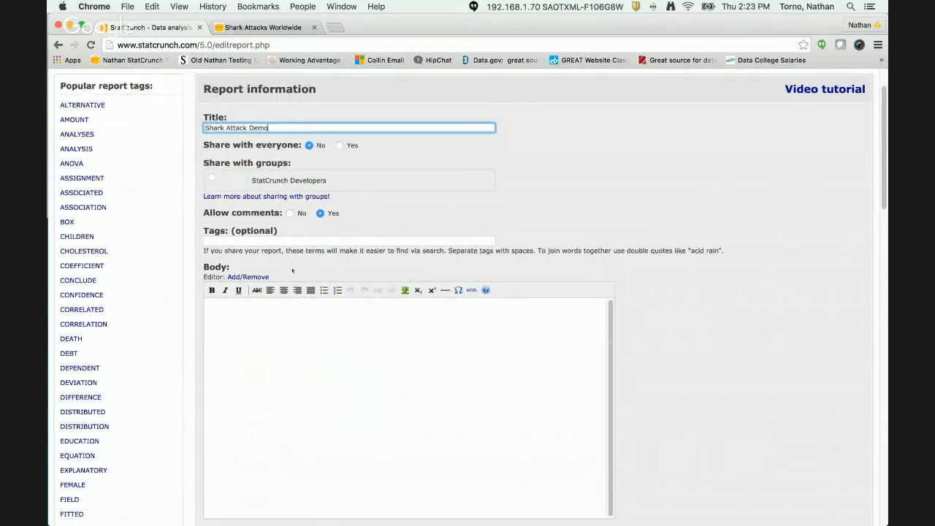
pyautogui.scroll(-10, 292, 270)
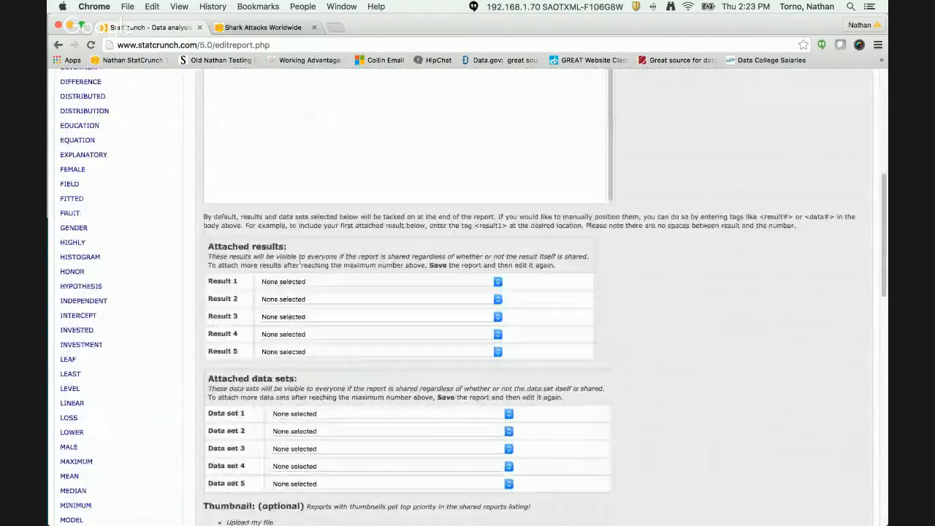
pyautogui.scroll(12, 303, 261)
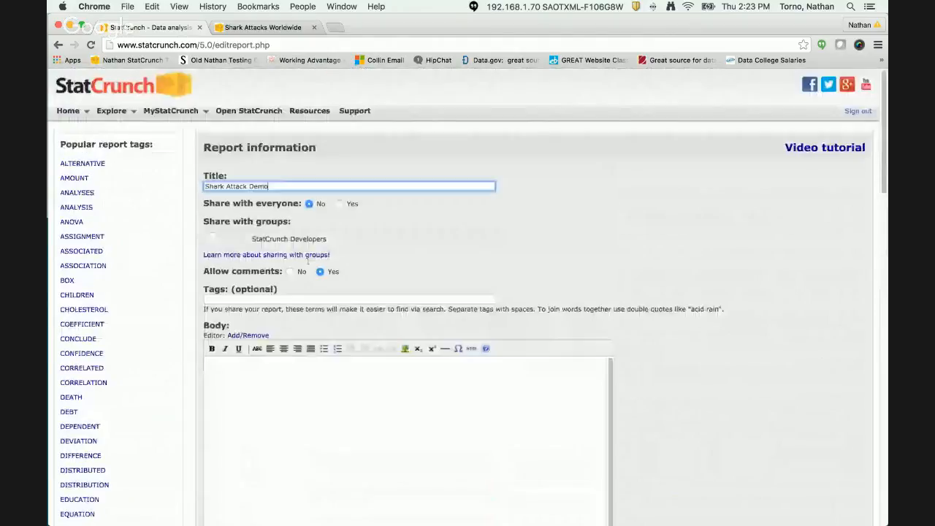
pyautogui.scroll(-3, 308, 261)
pyautogui.click(287, 260)
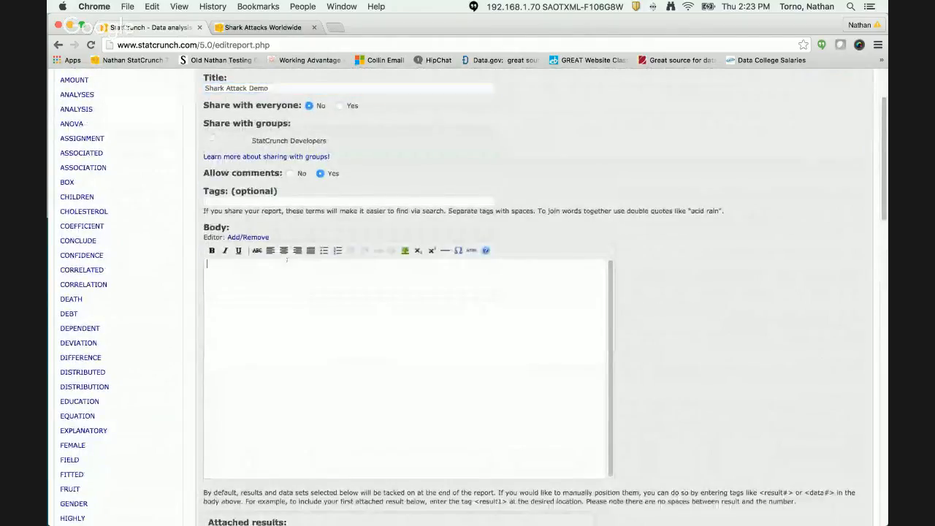
pyautogui.scroll(-3, 376, 268)
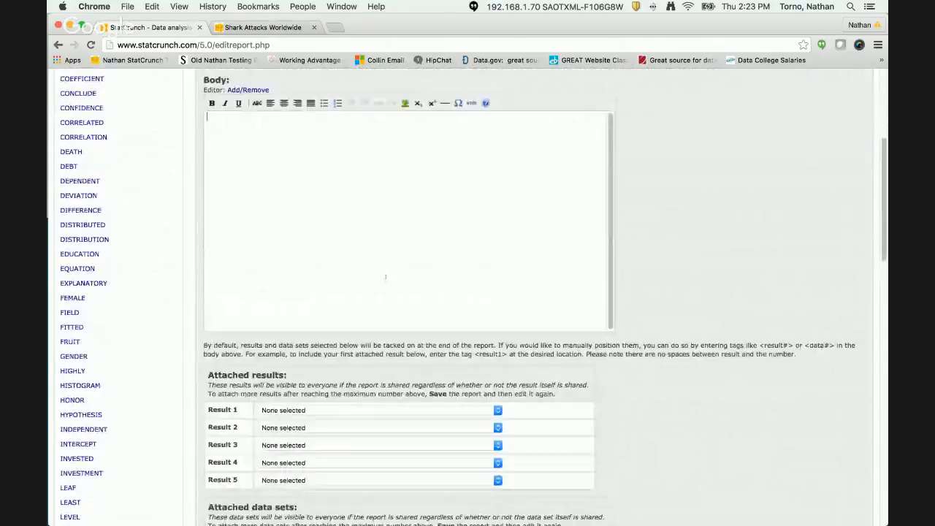
pyautogui.scroll(5, 387, 274)
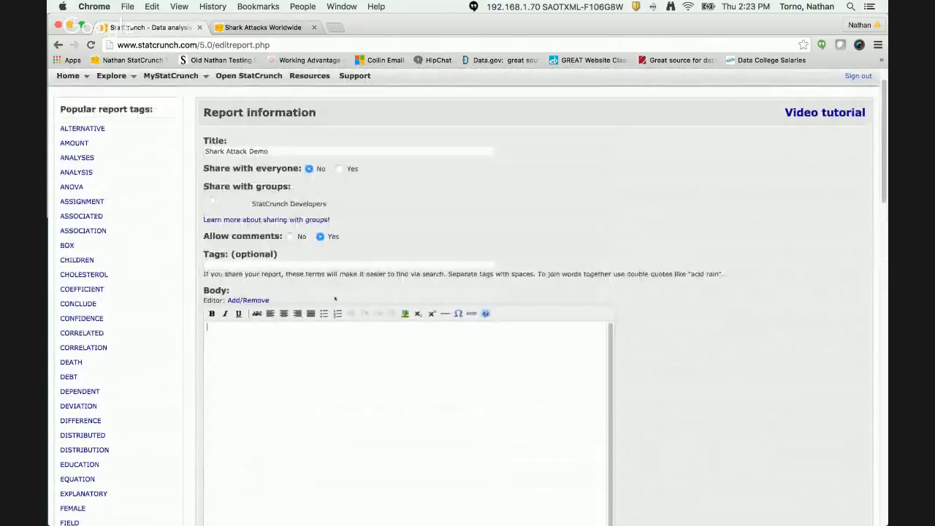
pyautogui.write('Dem')
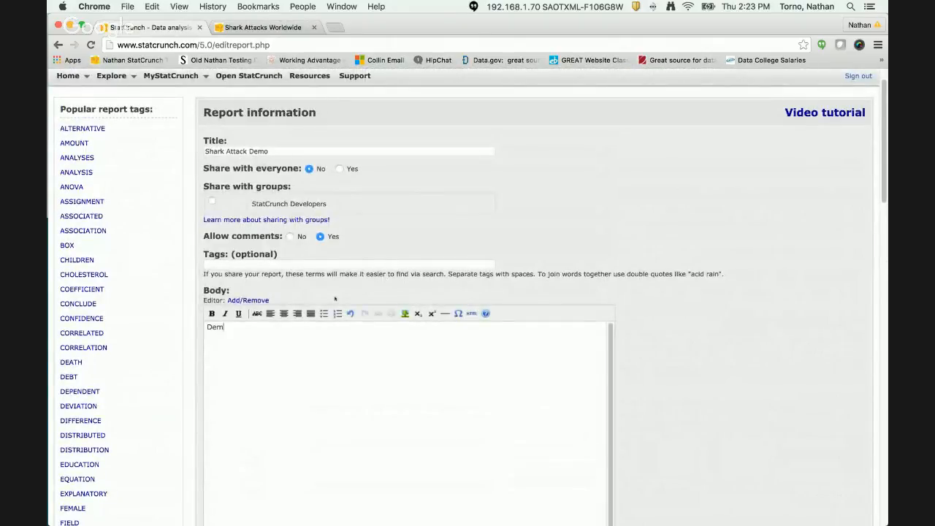
pyautogui.write('o of typing.  Information to discuss.')
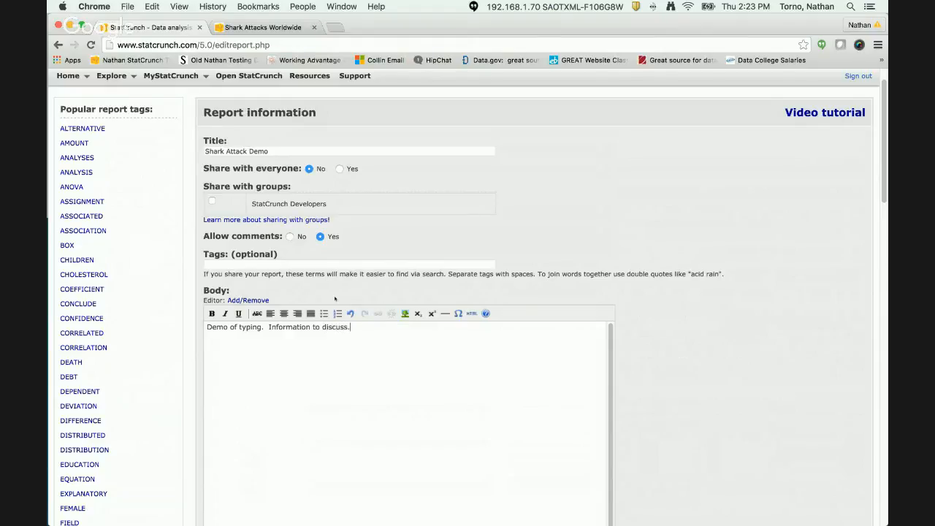
# - Add the tag <result1> after the introductory sentences in the report body to position the first attached result
pyautogui.scroll(-5, 287, 293)
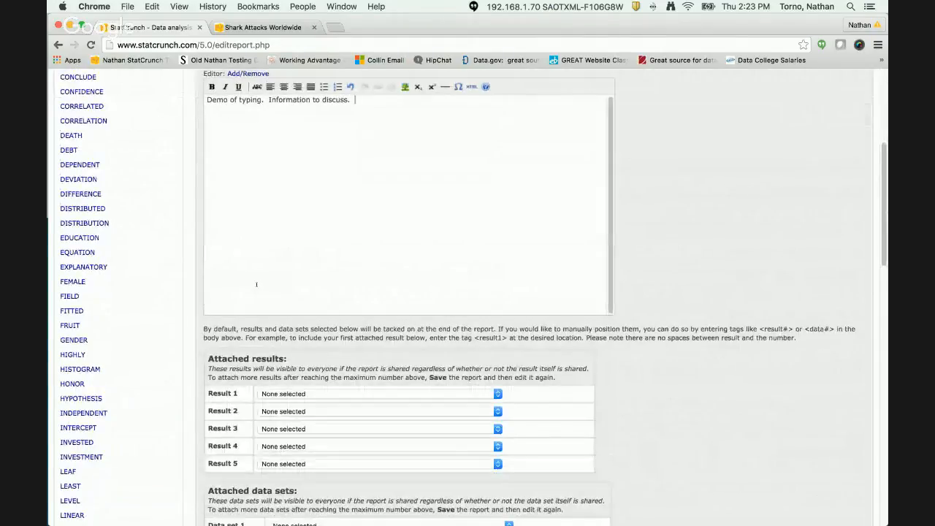
pyautogui.scroll(2, 256, 284)
pyautogui.scroll(2, 263, 283)
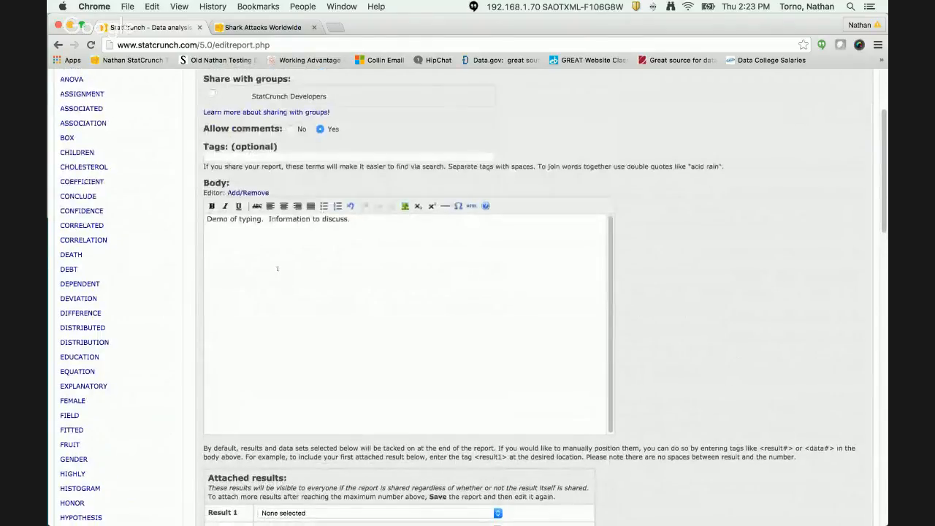
pyautogui.scroll(-2, 277, 268)
pyautogui.scroll(1, 278, 268)
pyautogui.write('<Res')
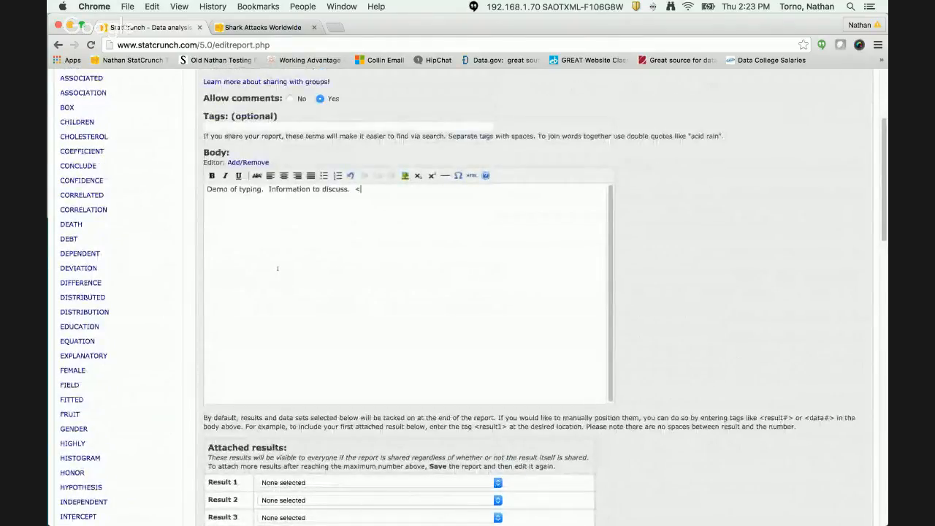
pyautogui.press('BackSpace')
pyautogui.press('BackSpace')
pyautogui.press('BackSpace')
pyautogui.press('BackSpace')
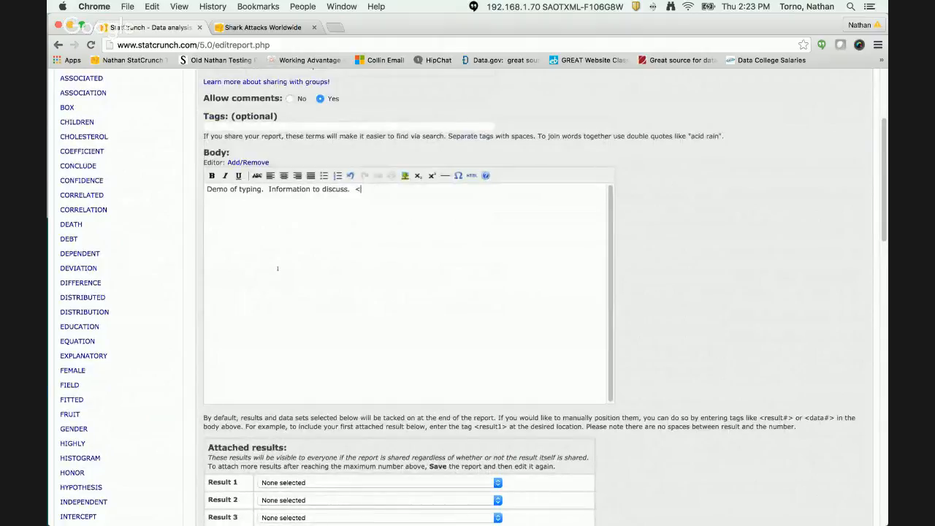
pyautogui.write('<result1> A')
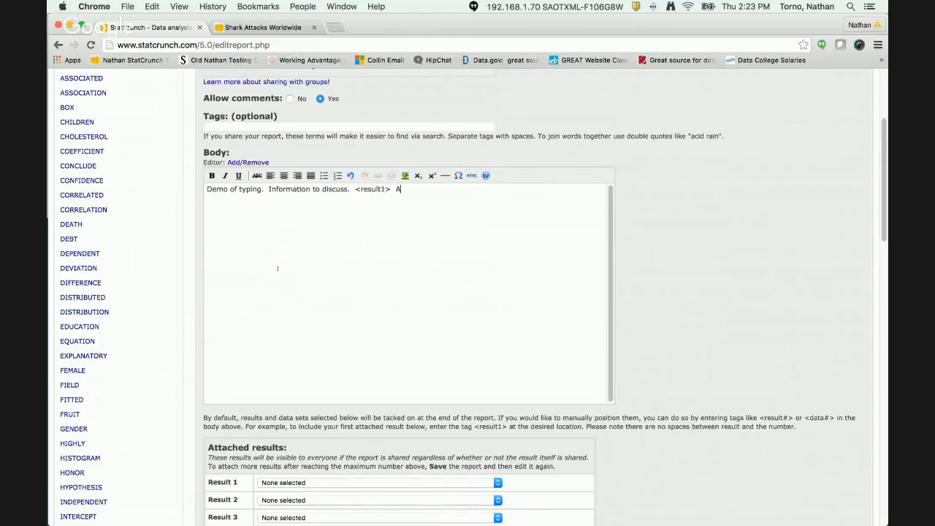
# - Write "Above is result 1. Below is the data" after the <result1> tag in the report body
pyautogui.write('bove is result 1.  Belp')
pyautogui.write('w')
pyautogui.press('BackSpace')
pyautogui.press('BackSpace')
pyautogui.press('BackSpace')
pyautogui.press('BackSpace')
pyautogui.write('lp')
pyautogui.press('BackSpace')
pyautogui.write('ow is the data')
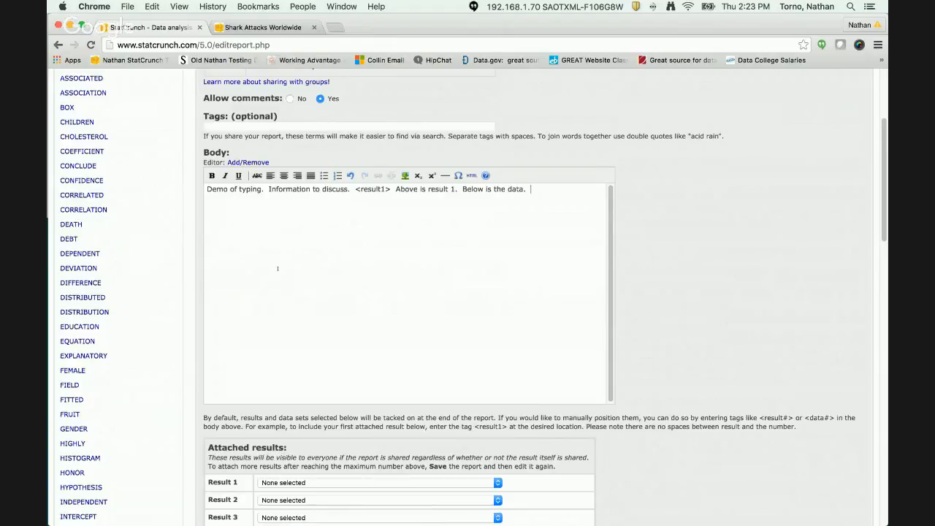
# - End the sentence with a period, add the lowercase tag <data1> after it, and highlight the <result1> tag for reference
pyautogui.write('.  <Data1')
pyautogui.press('Left')
pyautogui.press('BackSpace')
pyautogui.write('d')
pyautogui.press('Right')
pyautogui.press('Right')
pyautogui.press('Right')
pyautogui.press('Right')
pyautogui.write('>')
pyautogui.moveTo(356, 190); pyautogui.dragTo(390, 191)
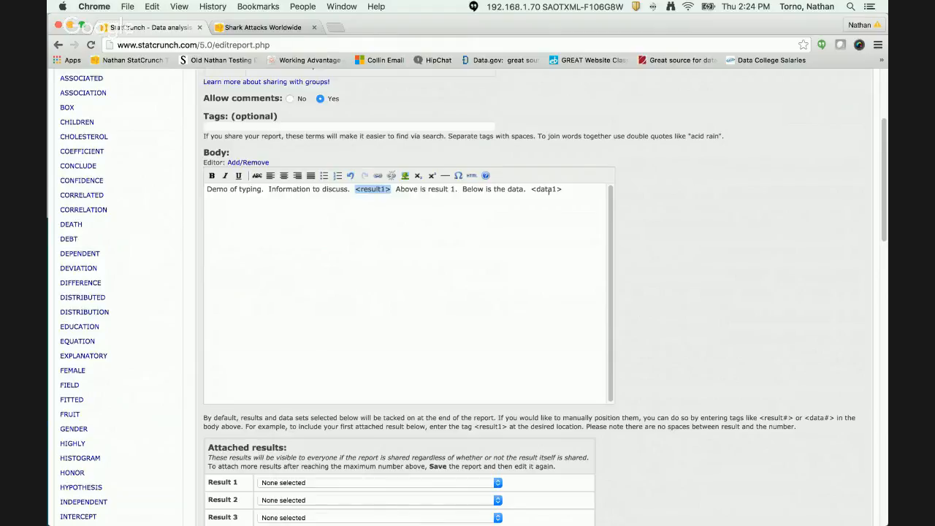
pyautogui.click(540, 201)
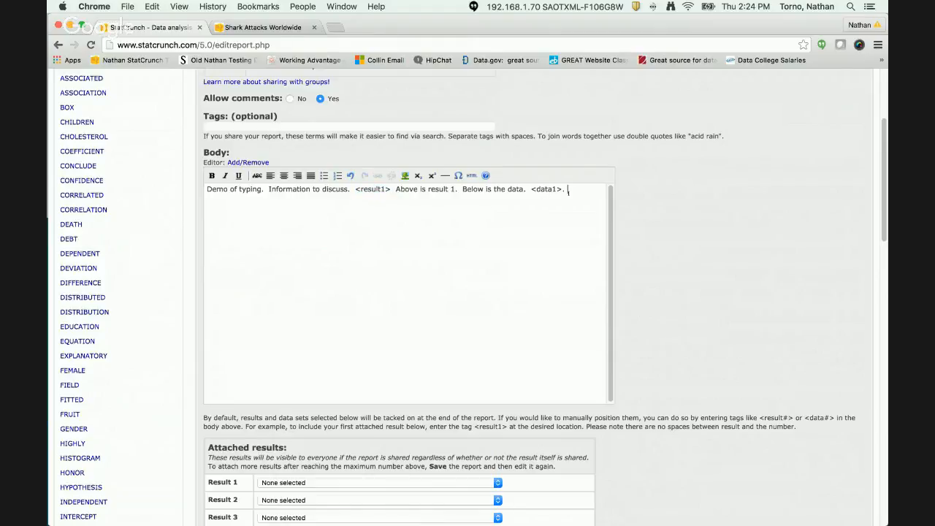
# - Write the sentence "Above is the data." after the <data1> tag at the end of the report body
pyautogui.write('ABOVE')
pyautogui.press('BackSpace')
pyautogui.press('BackSpace')
pyautogui.press('BackSpace')
pyautogui.press('BackSpace')
pyautogui.write('bove is the data')
# - Attach the saved graph "Shark Attacks by Month" to the report as Result 1
pyautogui.scroll(-5, 621, 249)
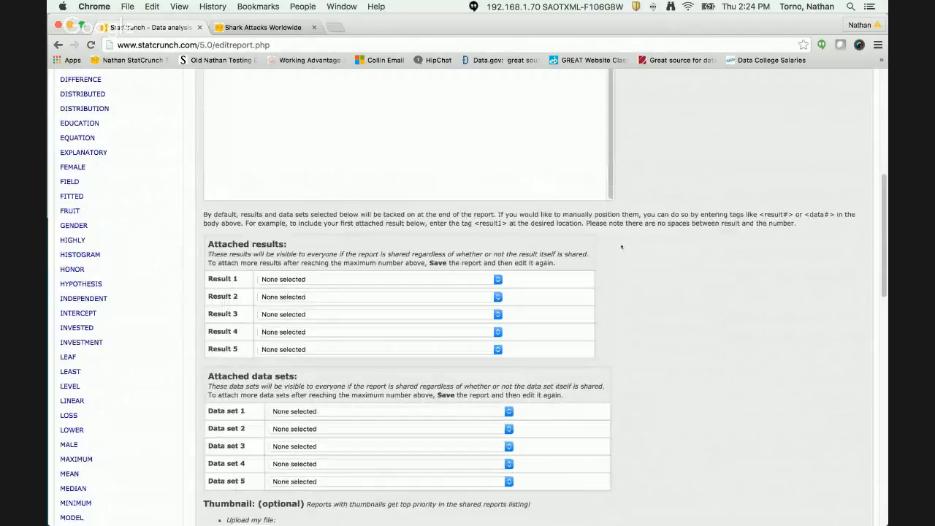
pyautogui.click(394, 278)
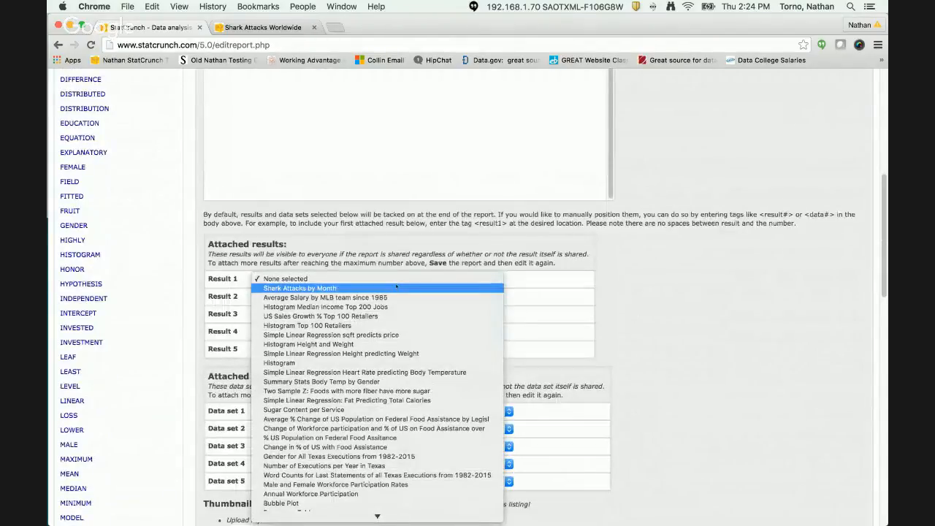
pyautogui.click(396, 288)
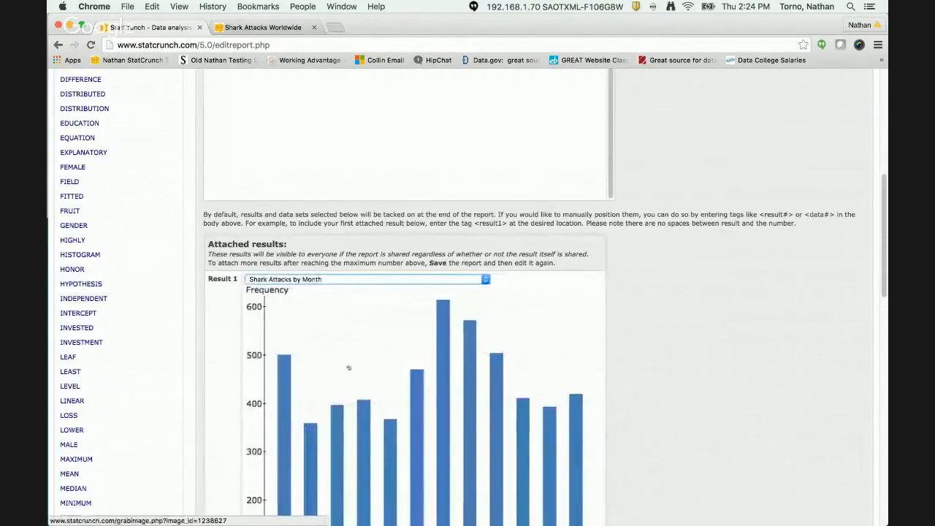
pyautogui.scroll(5, 340, 357)
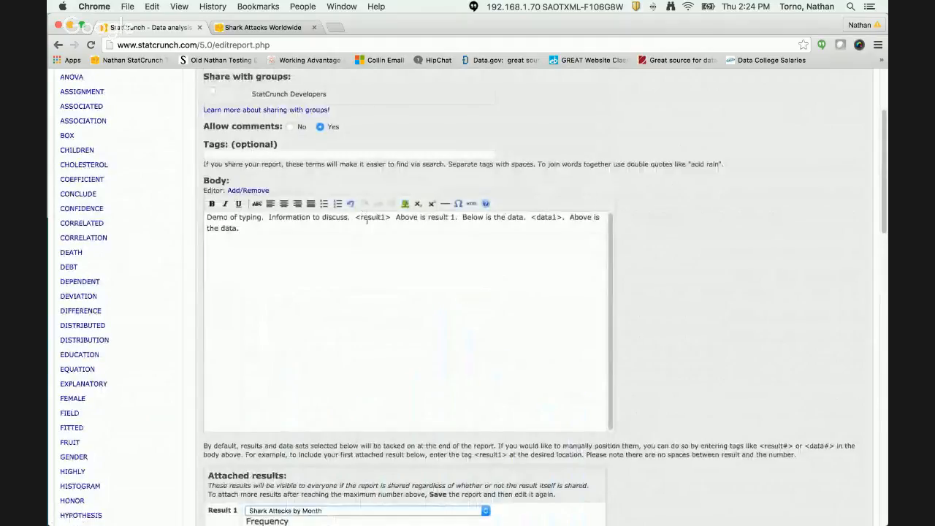
# - Save the open Shark Attacks Worldwide data set to the My Data folder under that name and open the saved copy
pyautogui.scroll(-10, 390, 310)
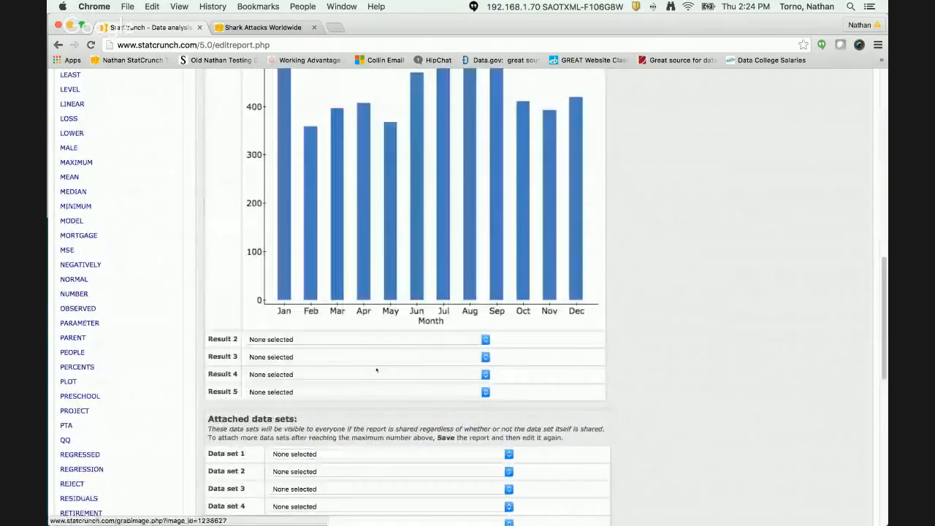
pyautogui.click(333, 451)
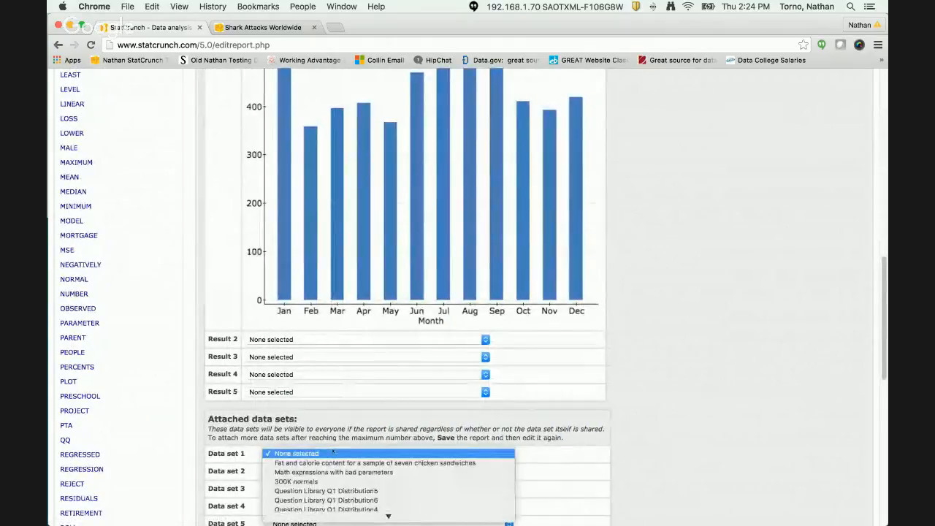
pyautogui.click(271, 28)
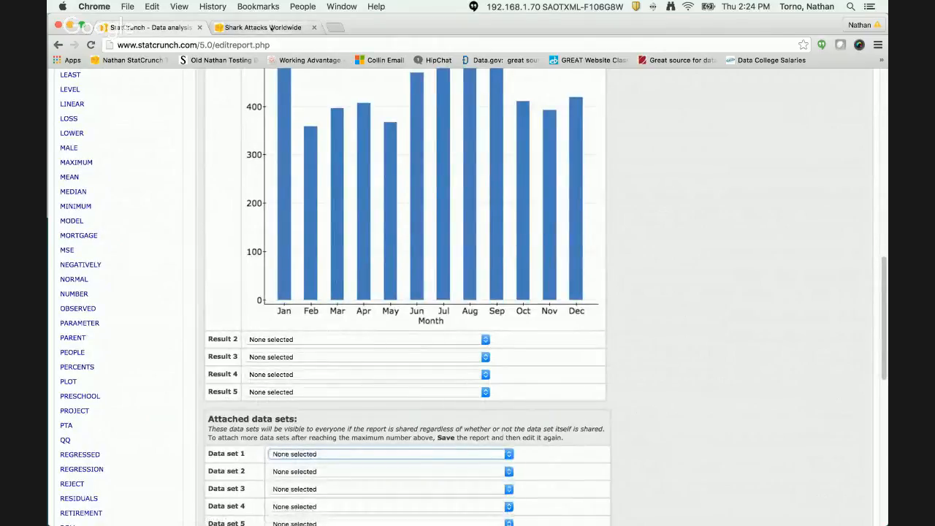
pyautogui.click(271, 27)
pyautogui.click(210, 95)
pyautogui.click(234, 136)
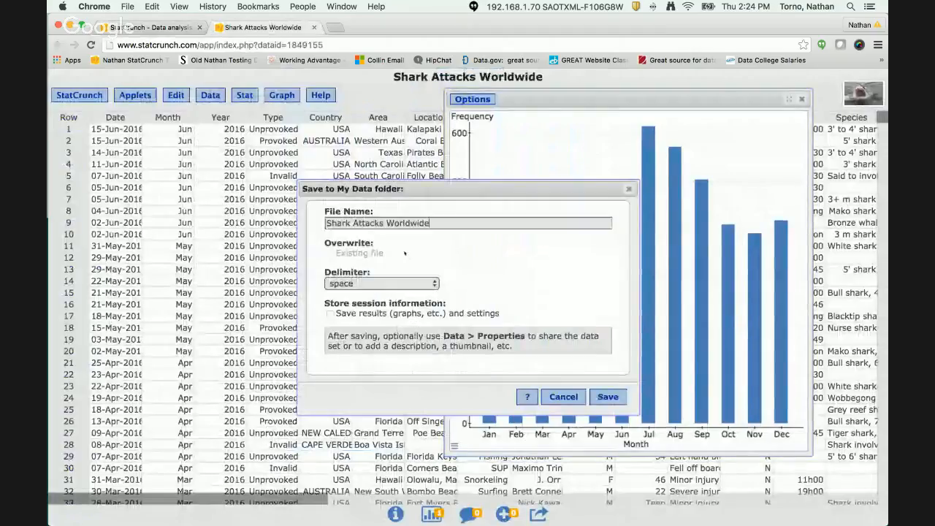
pyautogui.click(606, 397)
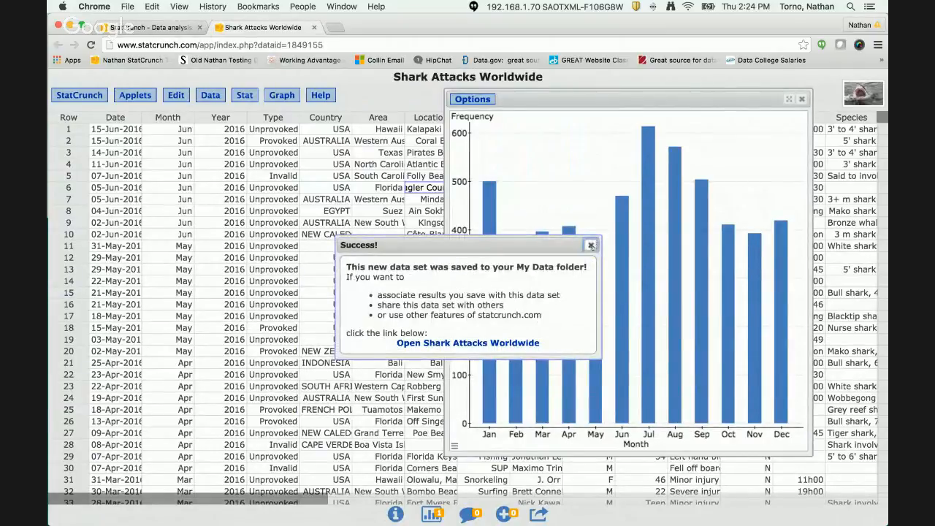
pyautogui.click(501, 343)
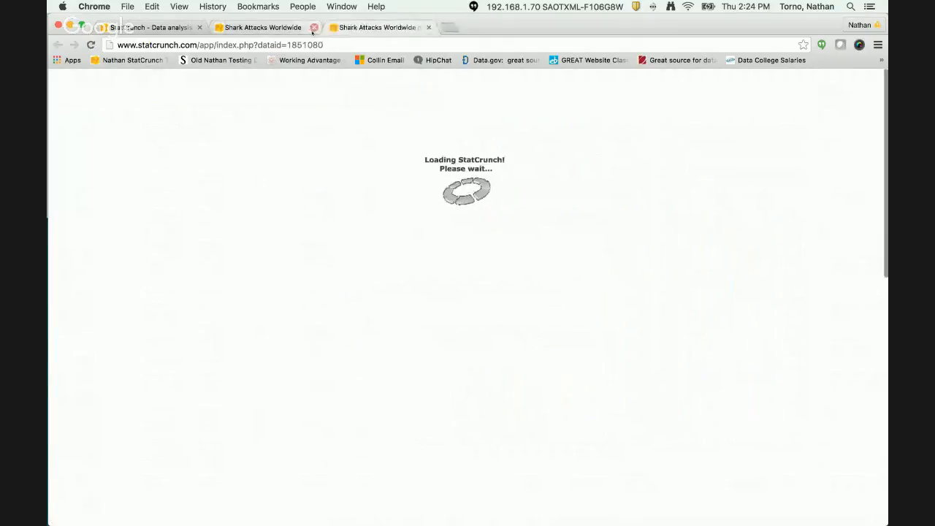
# - Return to the report form and compare the tags in the body with the attached result and data set selections
pyautogui.click(140, 28)
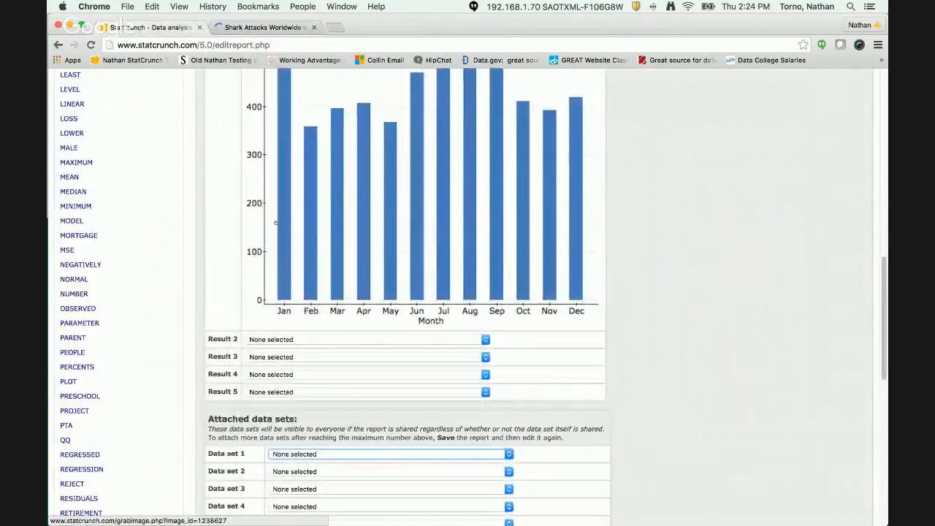
pyautogui.scroll(5, 405, 293)
pyautogui.scroll(-5, 346, 453)
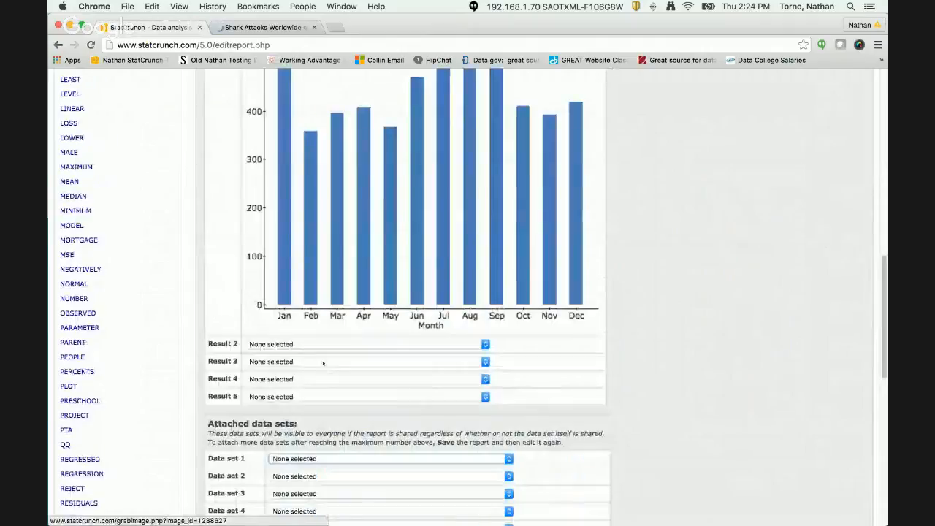
pyautogui.scroll(10, 346, 453)
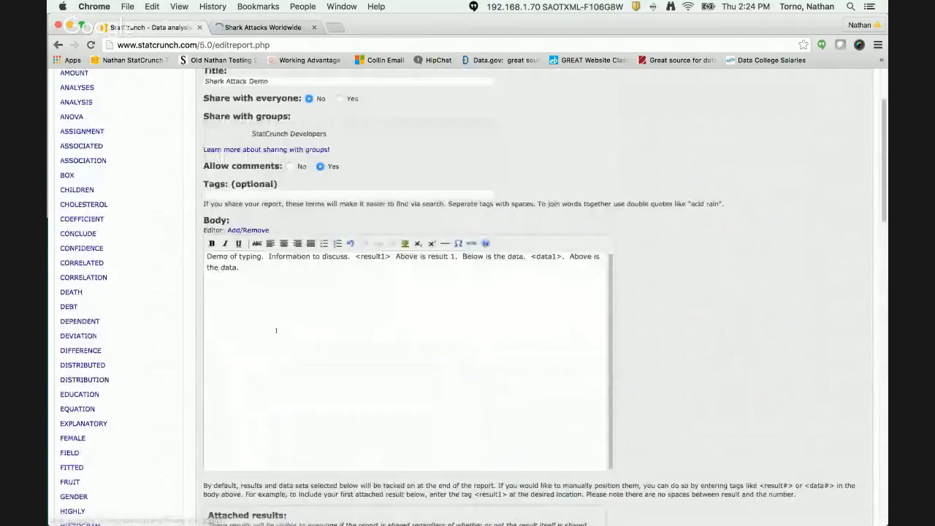
pyautogui.scroll(-10, 427, 285)
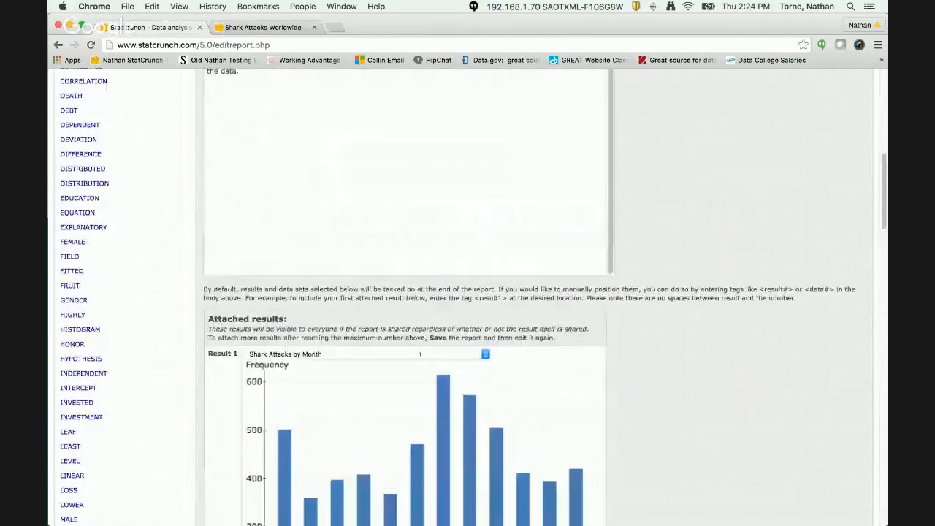
pyautogui.click(365, 375)
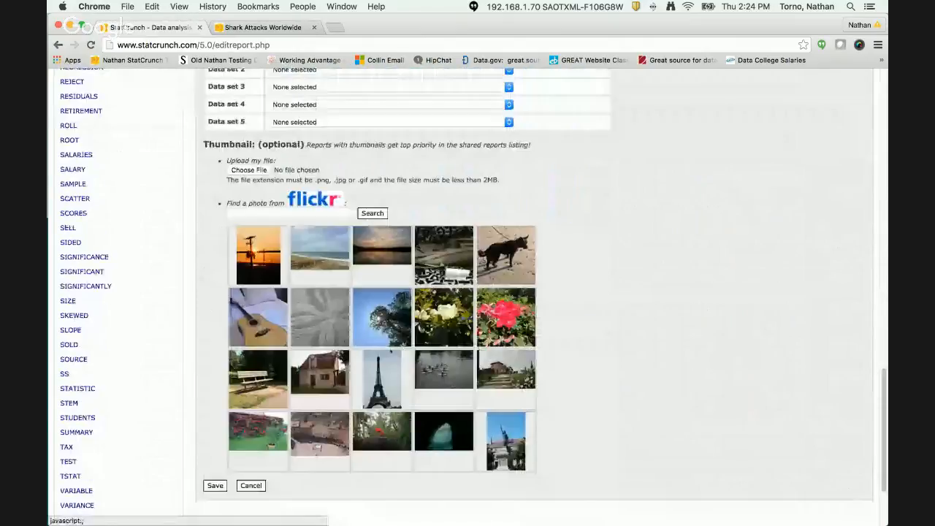
pyautogui.scroll(-5, 352, 358)
pyautogui.scroll(20, 352, 358)
pyautogui.scroll(-12, 352, 358)
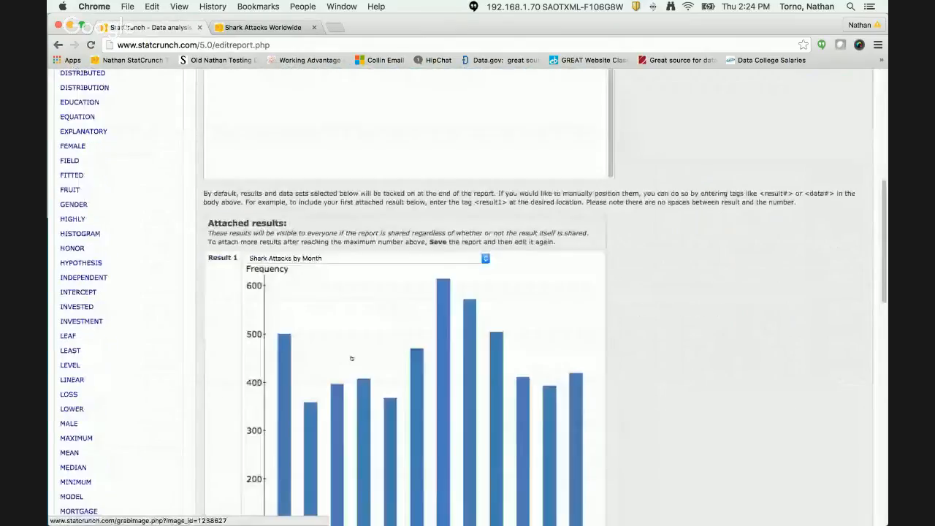
pyautogui.scroll(3, 351, 358)
pyautogui.moveTo(530, 192); pyautogui.dragTo(536, 191)
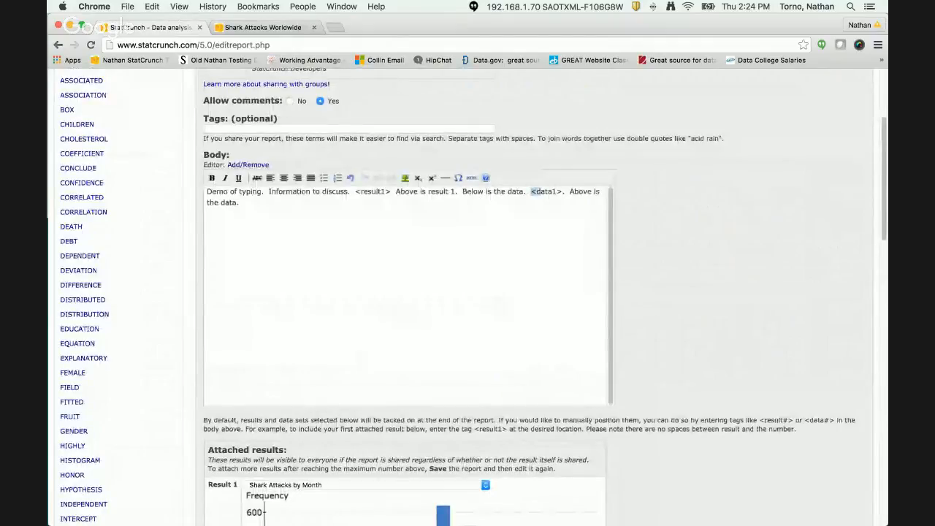
# - Choose the shark photo from the Flickr suggestions as the report's thumbnail and save the report
pyautogui.scroll(-15, 299, 353)
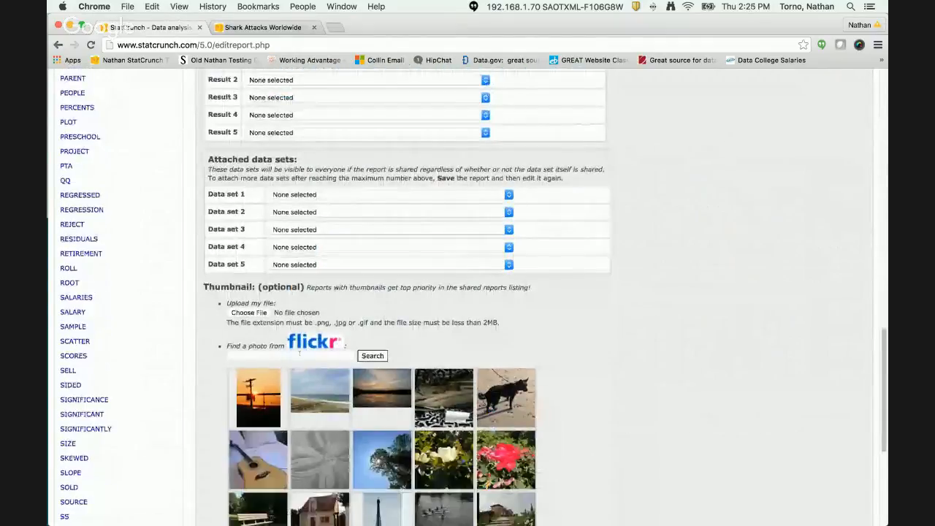
pyautogui.scroll(-3, 295, 348)
pyautogui.click(381, 368)
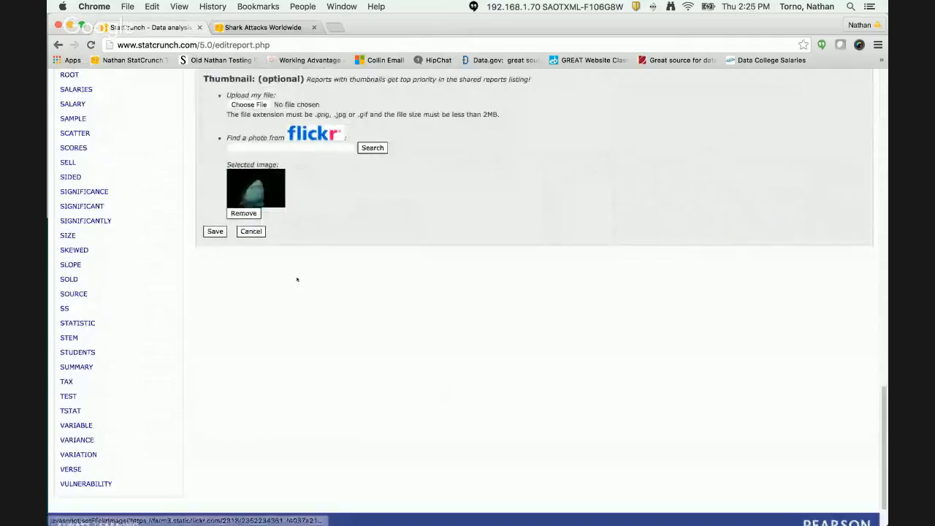
pyautogui.click(211, 231)
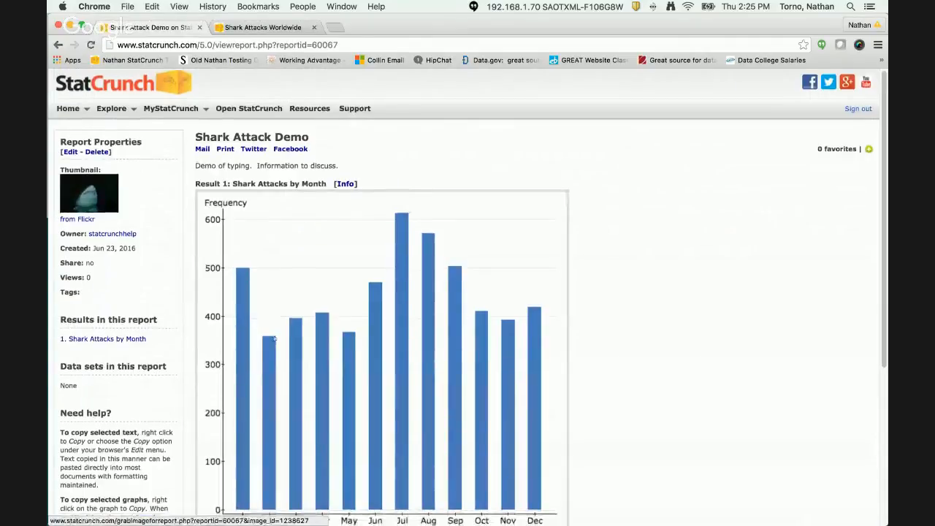
# - Examine the saved report's introductory text, the placement of the Result 1 graph, and the <data1> tag beneath it
pyautogui.scroll(-5, 258, 250)
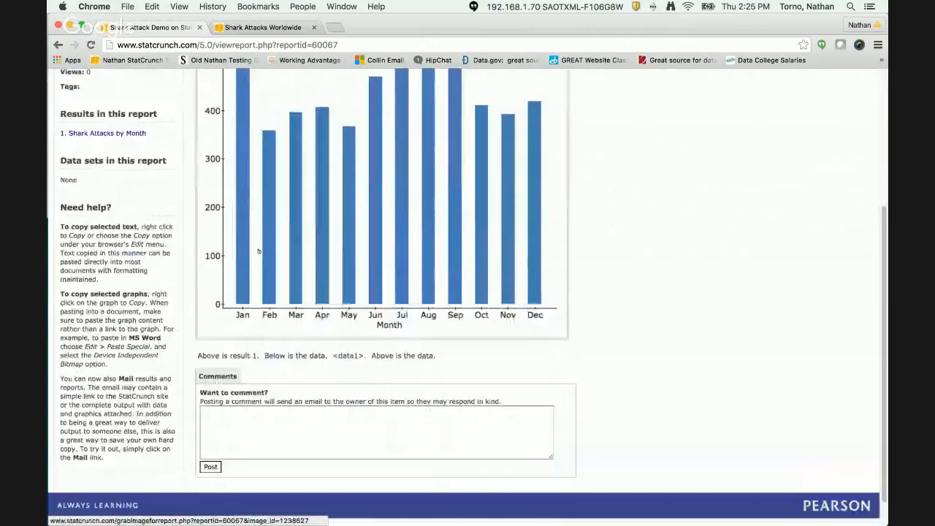
pyautogui.moveTo(364, 356); pyautogui.dragTo(331, 356)
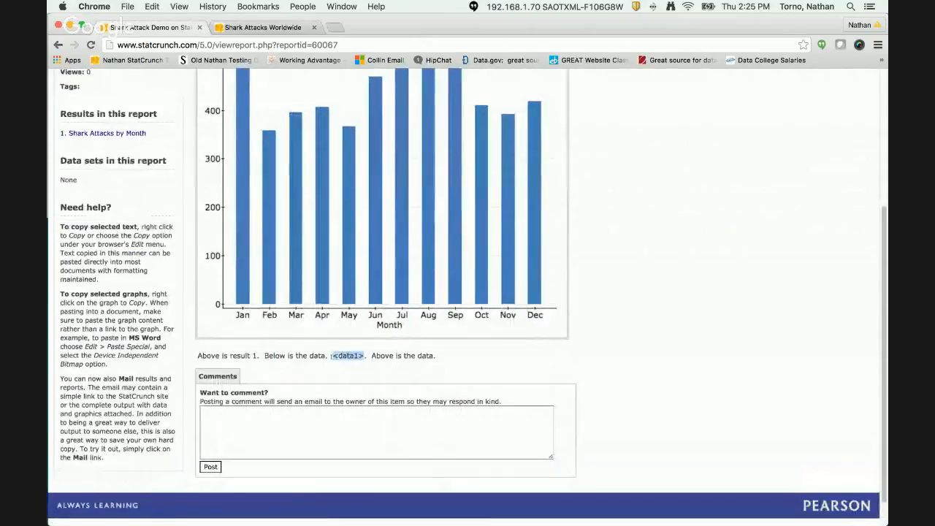
pyautogui.scroll(5, 332, 356)
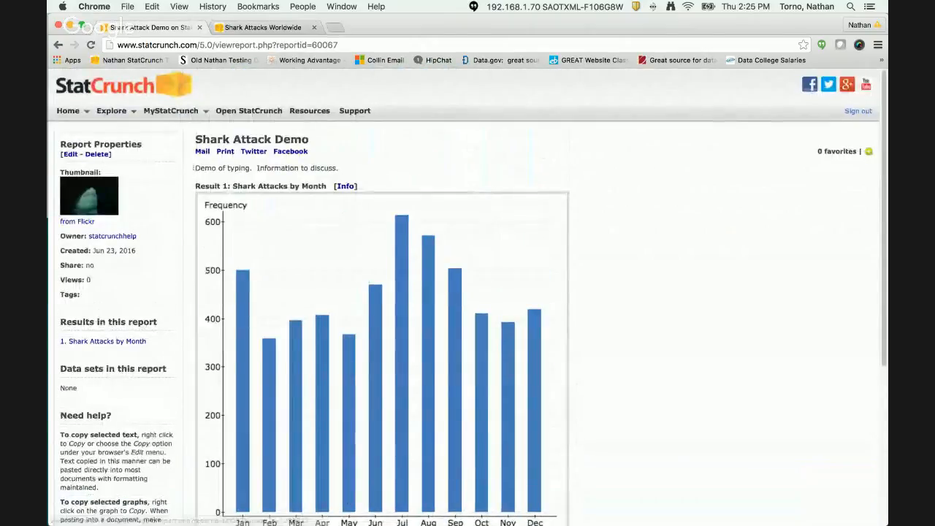
pyautogui.moveTo(194, 167); pyautogui.dragTo(342, 168)
pyautogui.scroll(-1, 278, 301)
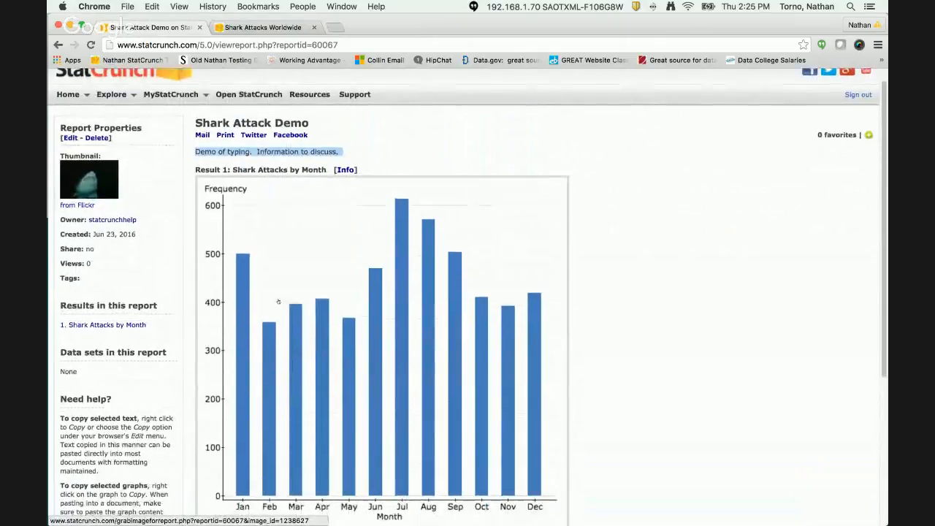
pyautogui.scroll(-2, 330, 330)
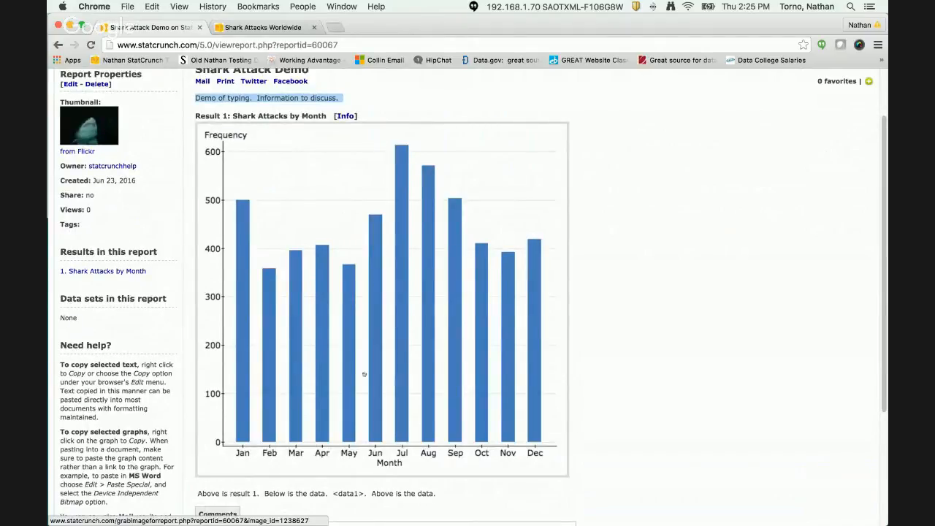
pyautogui.scroll(-1, 364, 373)
pyautogui.scroll(3, 157, 276)
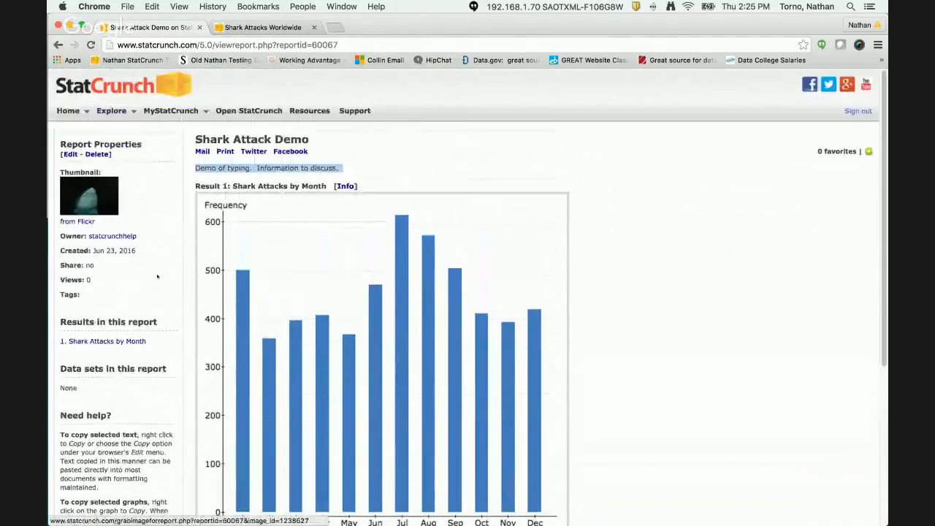
# - Reopen the Shark Attack Demo report for editing and attach "Shark Attacks Worldwide" as Data set 1
pyautogui.click(70, 155)
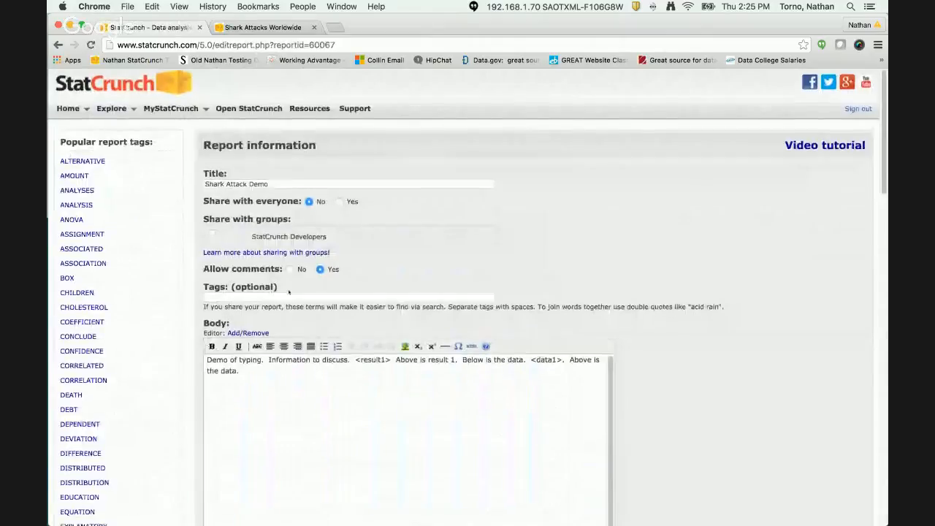
pyautogui.scroll(-2, 289, 292)
pyautogui.scroll(-4, 347, 322)
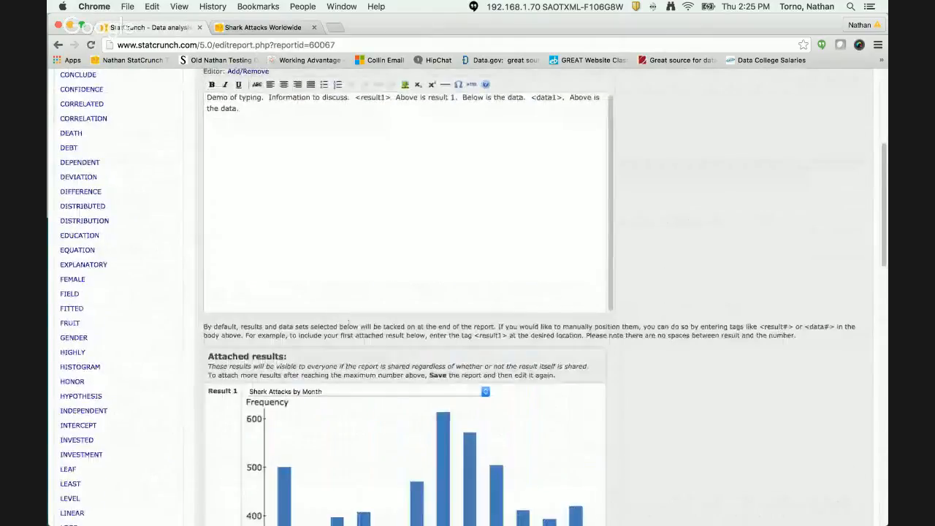
pyautogui.scroll(-5, 349, 321)
pyautogui.scroll(-4, 344, 319)
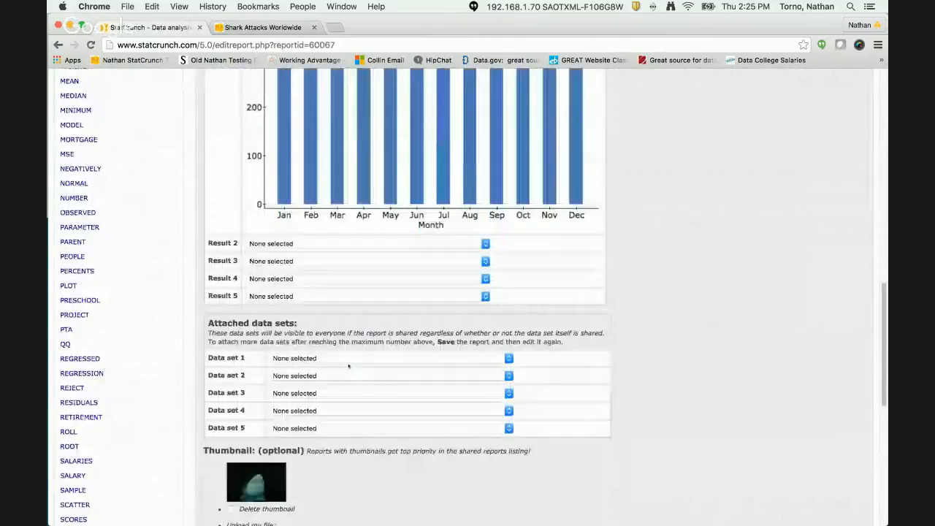
pyautogui.click(345, 359)
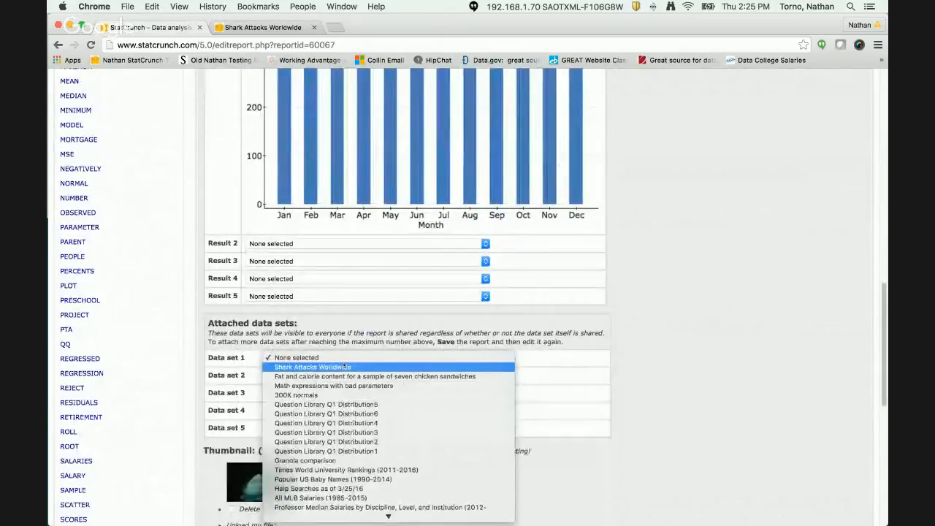
pyautogui.click(344, 365)
pyautogui.click(343, 357)
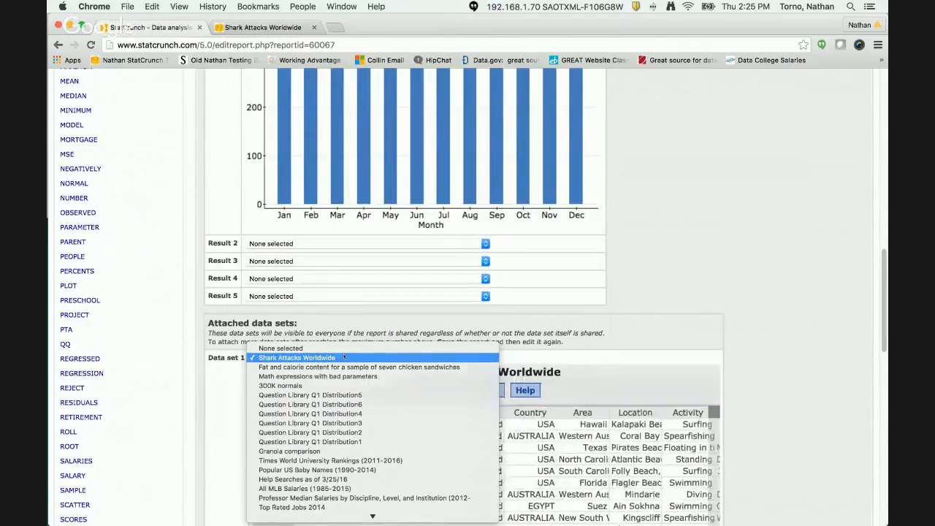
pyautogui.click(344, 356)
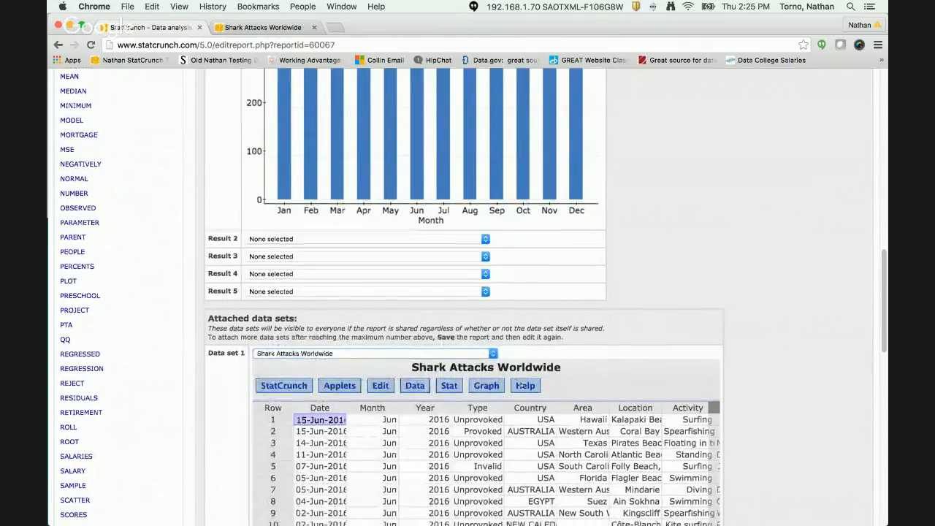
# - Save the updated report, keeping the shark thumbnail
pyautogui.scroll(-5, 344, 356)
pyautogui.scroll(-10, 738, 405)
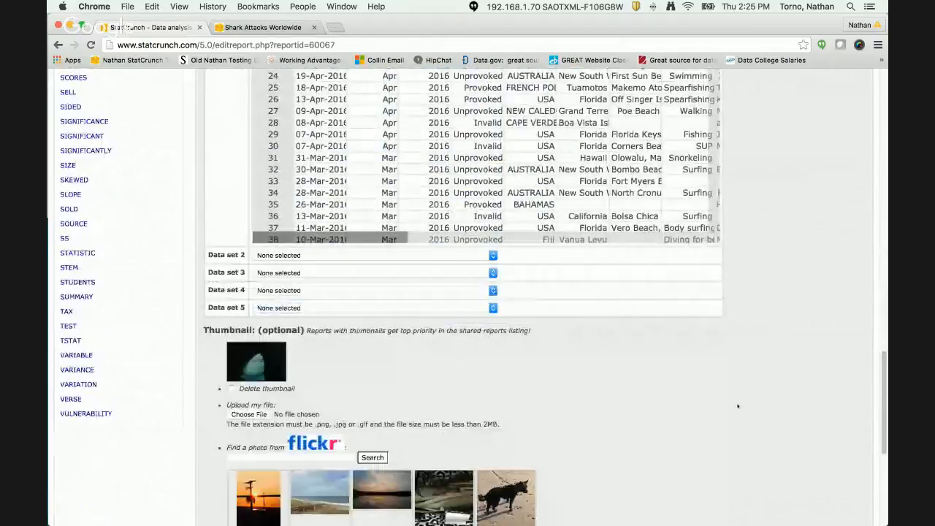
pyautogui.scroll(-5, 738, 405)
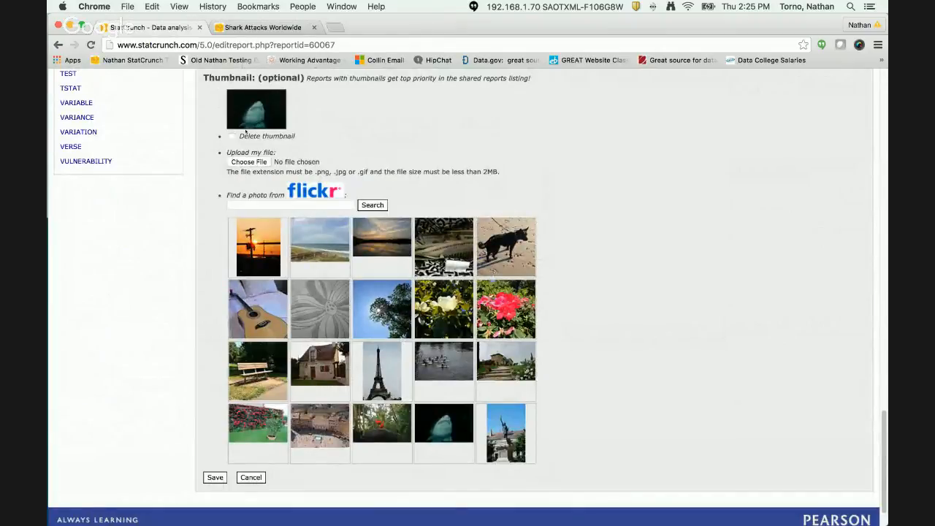
pyautogui.click(217, 477)
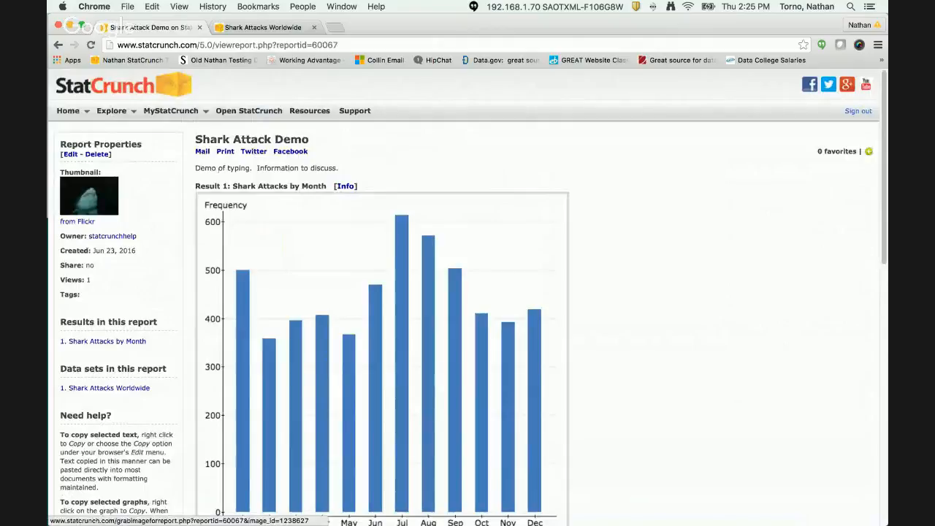
# - Examine the saved report's introductory text, Result 1 graph and embedded Shark Attacks Worldwide data table, including the table's rows and columns
pyautogui.moveTo(195, 168); pyautogui.dragTo(339, 168)
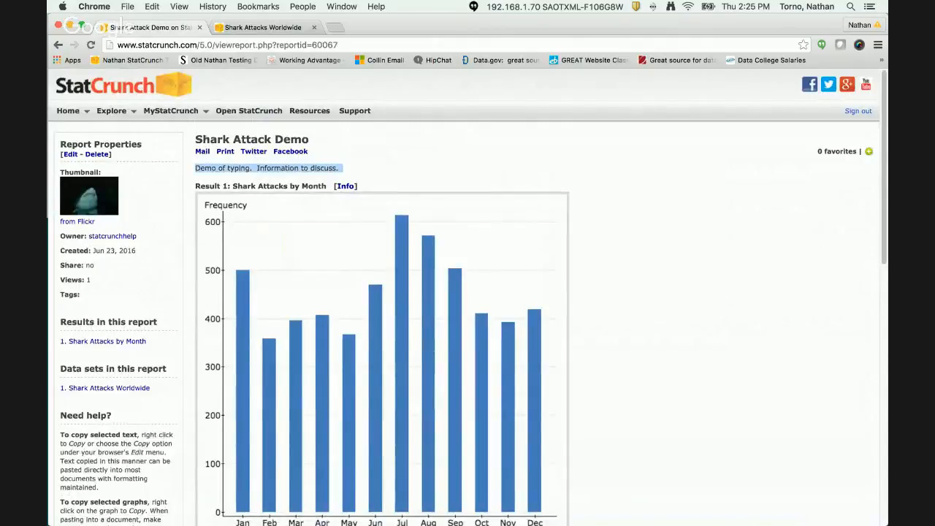
pyautogui.scroll(-5, 349, 252)
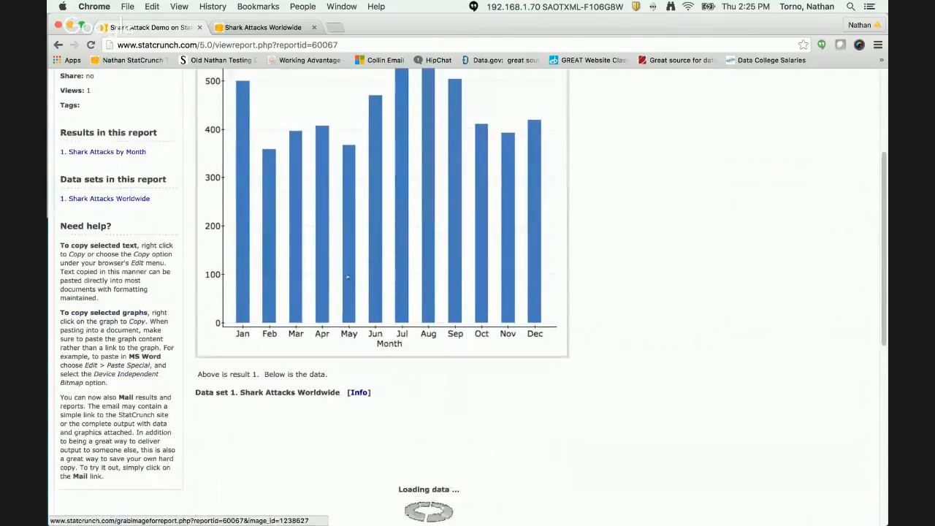
pyautogui.scroll(-2, 343, 274)
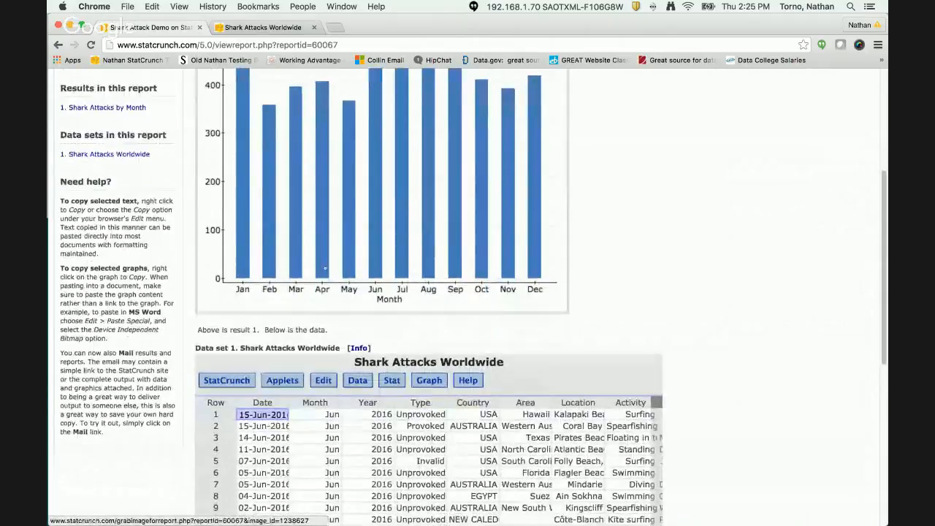
pyautogui.scroll(6, 393, 331)
pyautogui.scroll(-1, 393, 332)
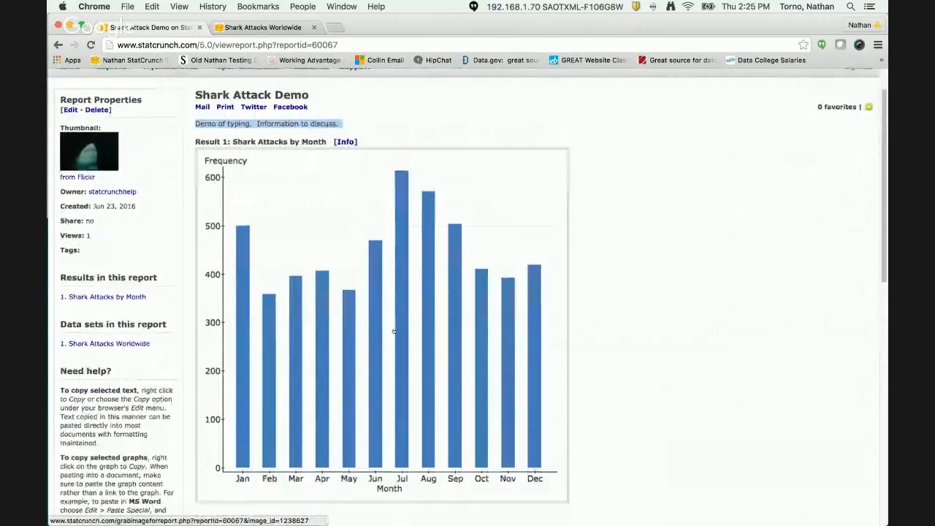
pyautogui.scroll(-7, 394, 331)
pyautogui.scroll(-5, 391, 331)
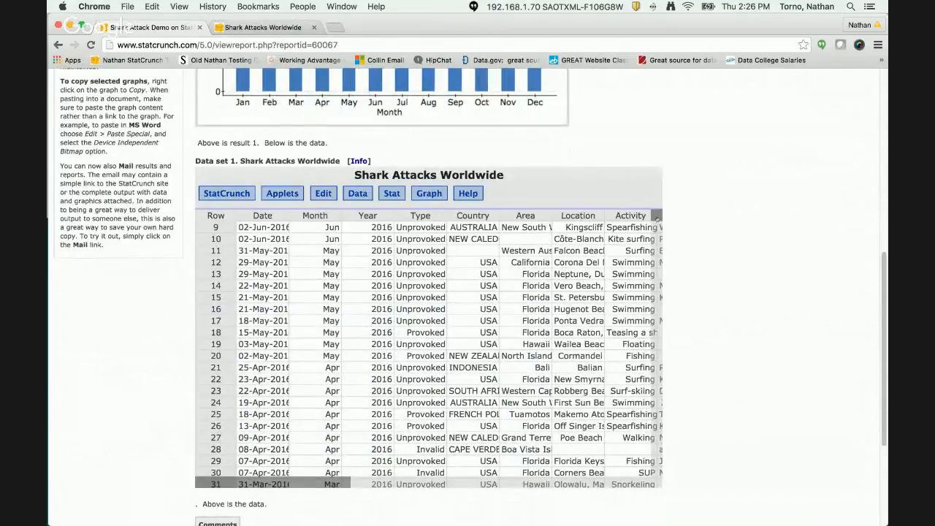
pyautogui.moveTo(658, 217); pyautogui.dragTo(629, 210)
pyautogui.moveTo(311, 482)
pyautogui.mouseDown()
pyautogui.moveTo(324, 483)
pyautogui.moveTo(310, 483)
pyautogui.mouseUp()
# - Create a frequency bar plot with data of the Month column from the data set embedded in the report
pyautogui.click(429, 195)
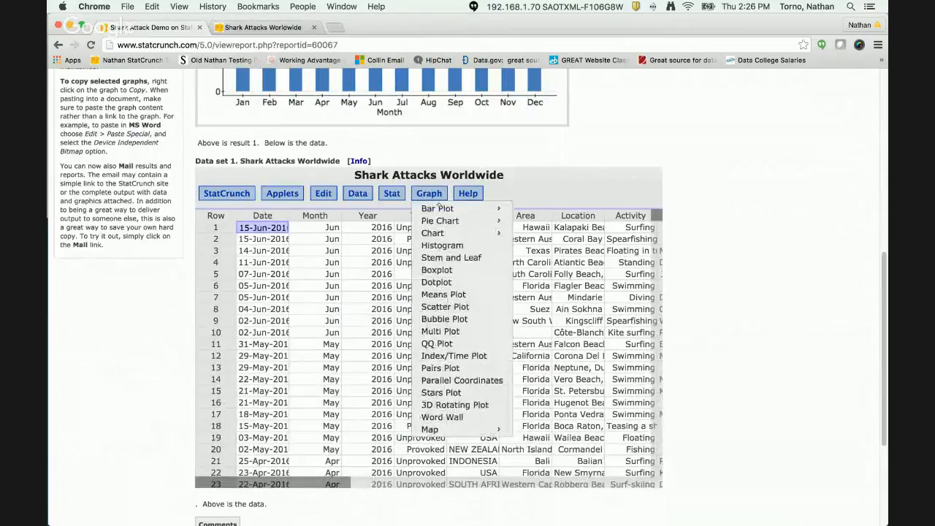
pyautogui.moveTo(489, 209)
pyautogui.click(529, 210)
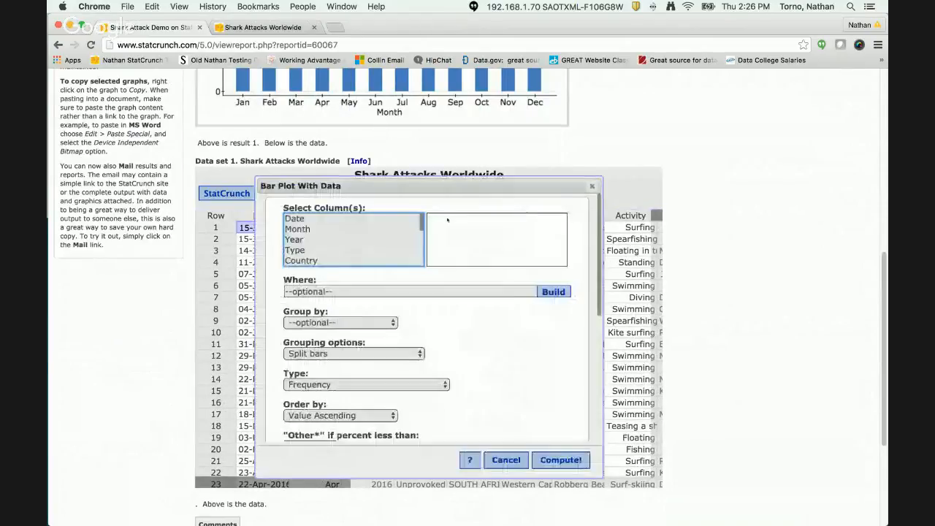
pyautogui.click(297, 228)
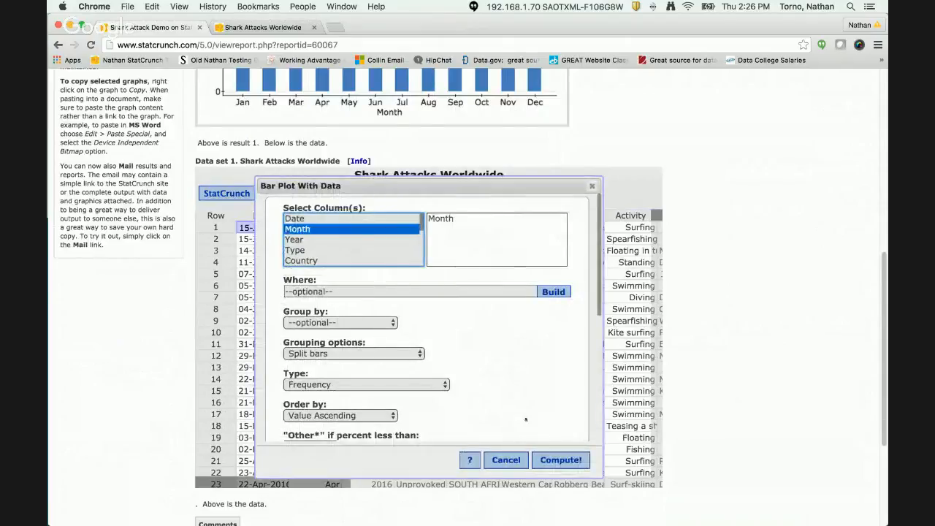
pyautogui.click(560, 459)
# - Compare the new Month bar plot with the report's Result 1 graph and minimize the plot window
pyautogui.scroll(3, 462, 356)
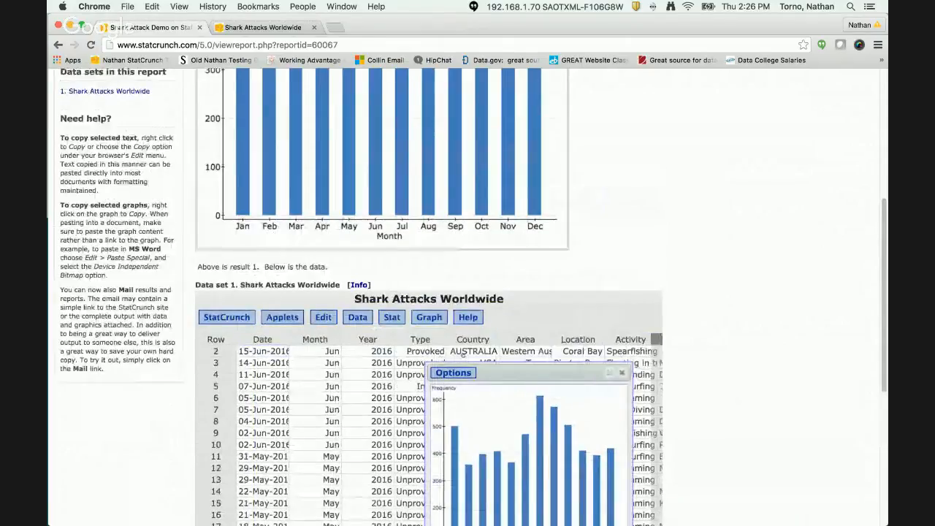
pyautogui.scroll(1, 462, 354)
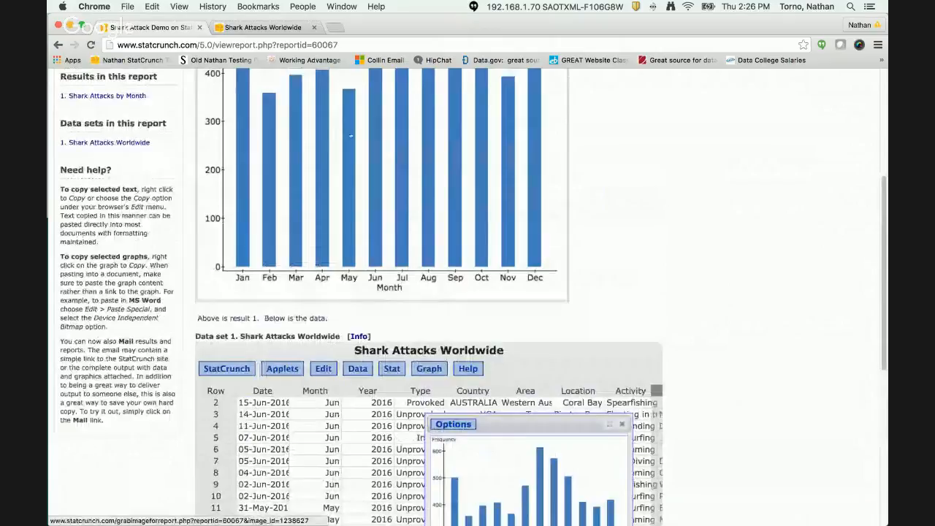
pyautogui.scroll(-1, 351, 136)
pyautogui.click(609, 373)
pyautogui.scroll(-2, 490, 372)
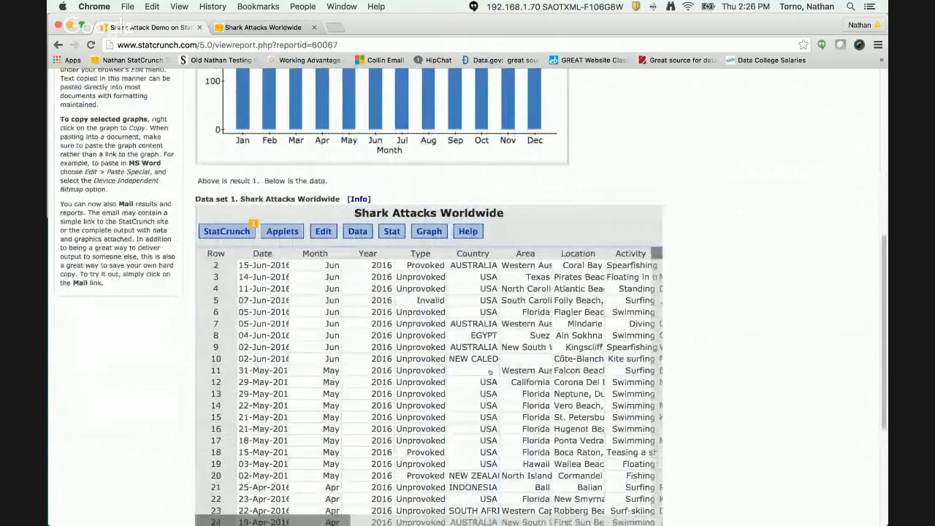
# - Review the whole report page, from the introductory text and graph through the embedded data table to the closing text and comments section
pyautogui.scroll(-7, 491, 373)
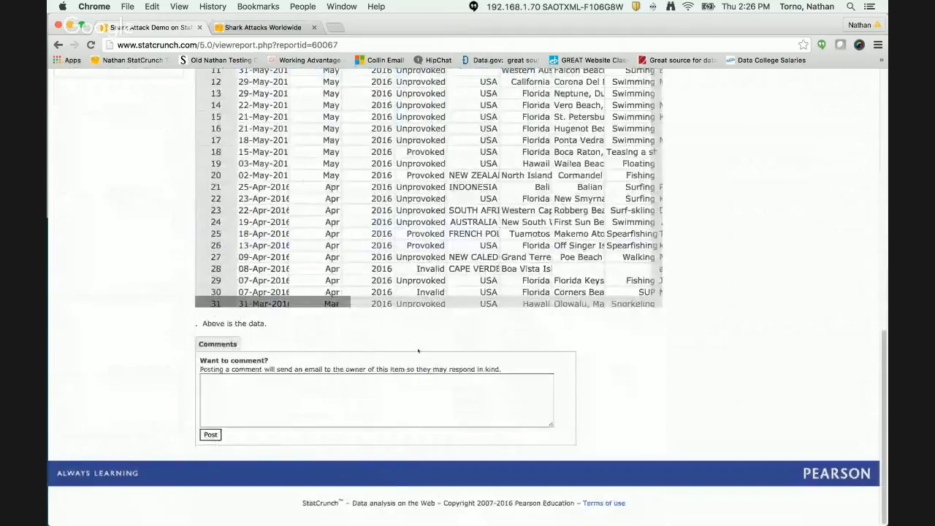
pyautogui.scroll(4, 418, 350)
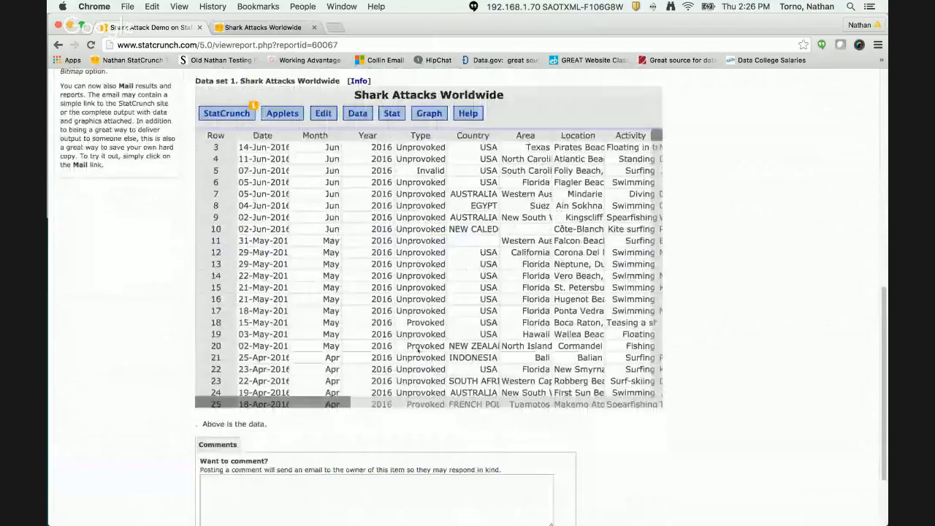
pyautogui.scroll(12, 467, 346)
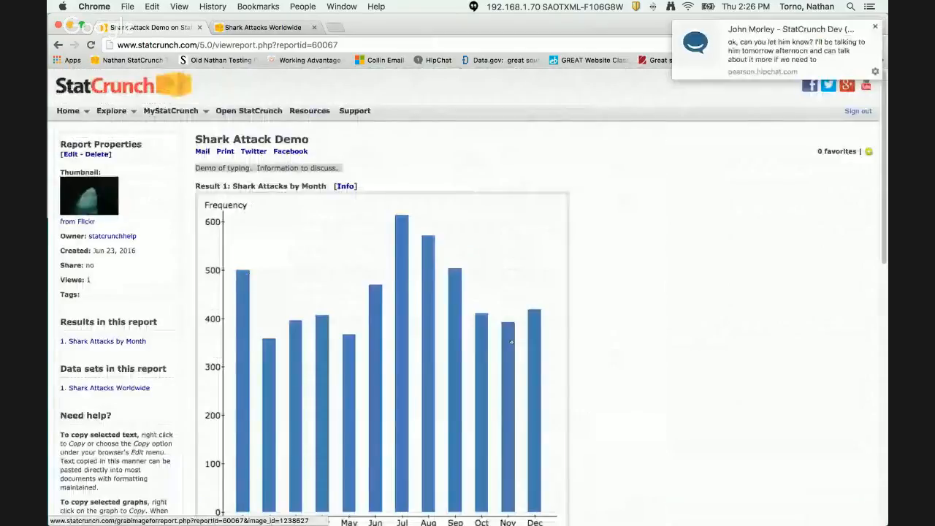
pyautogui.scroll(-10, 448, 269)
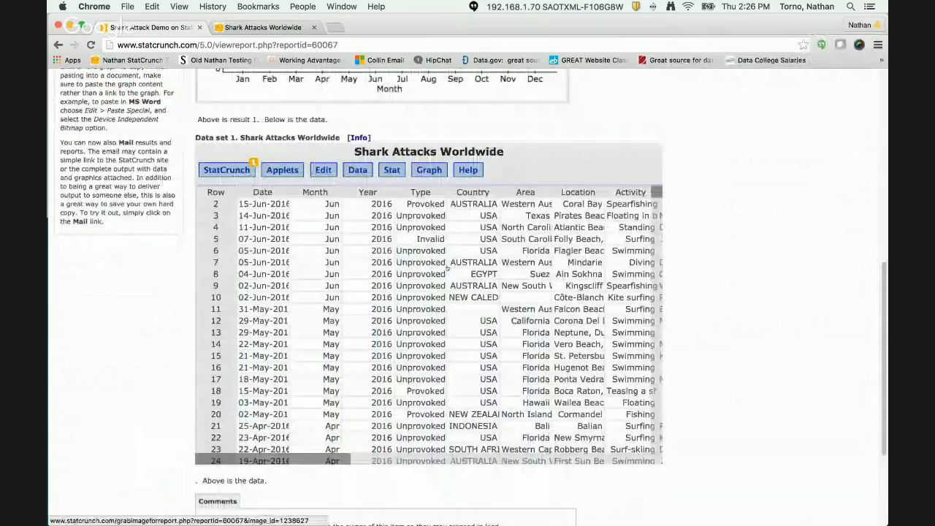
pyautogui.scroll(-1, 504, 304)
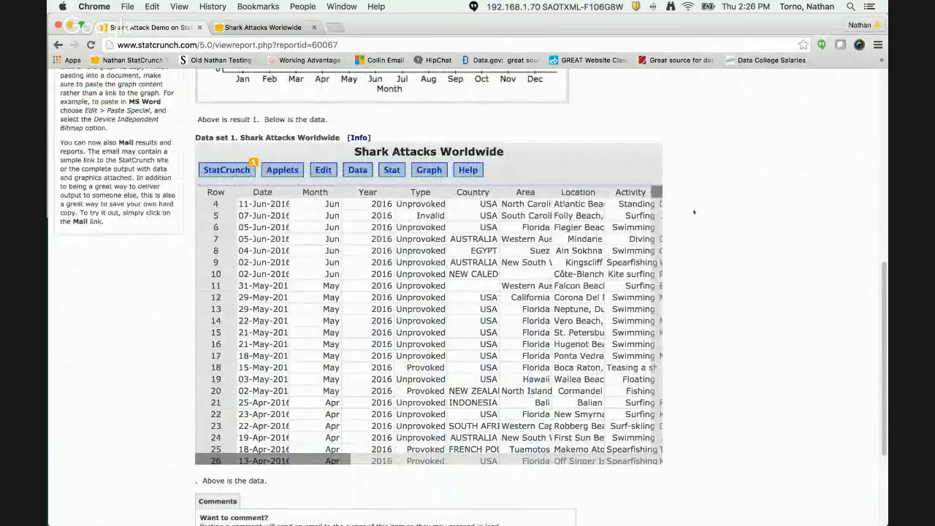
pyautogui.scroll(5, 694, 212)
pyautogui.scroll(2, 317, 365)
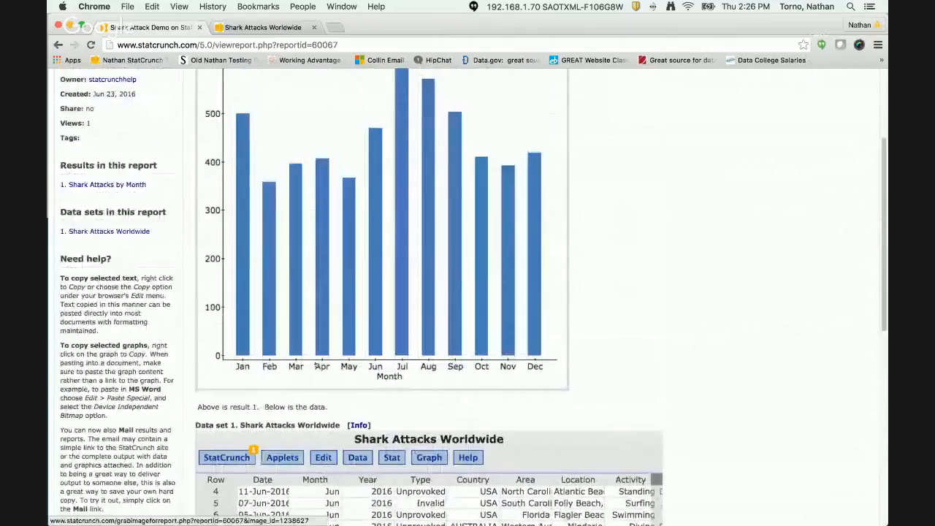
pyautogui.scroll(-2, 336, 479)
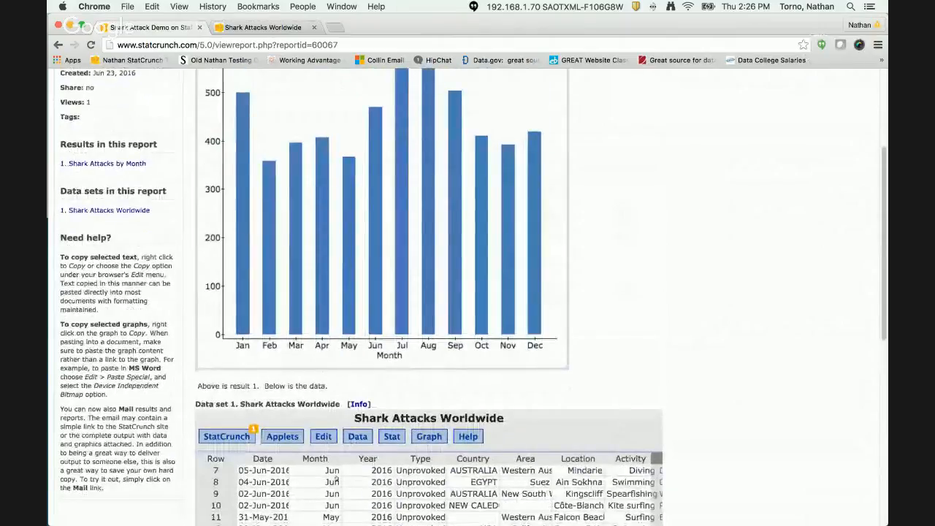
pyautogui.scroll(-3, 648, 471)
pyautogui.scroll(5, 648, 471)
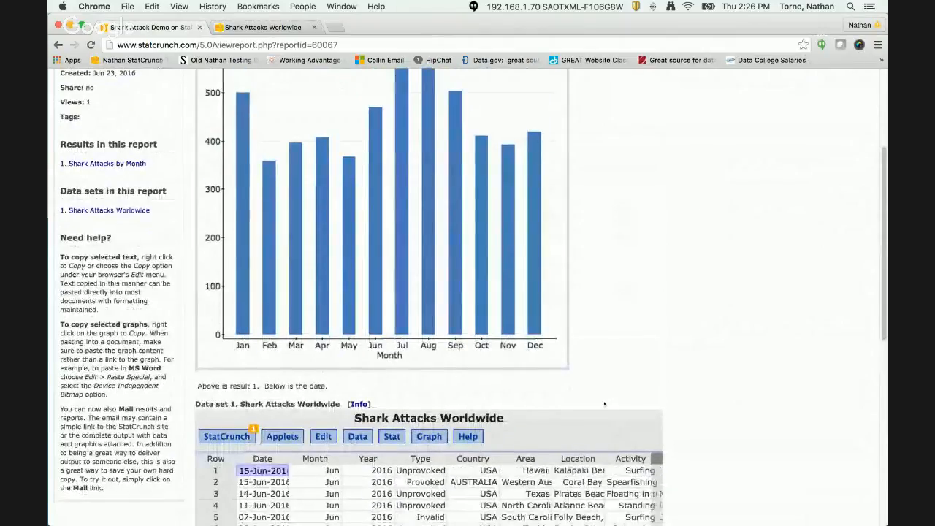
pyautogui.scroll(-1, 501, 328)
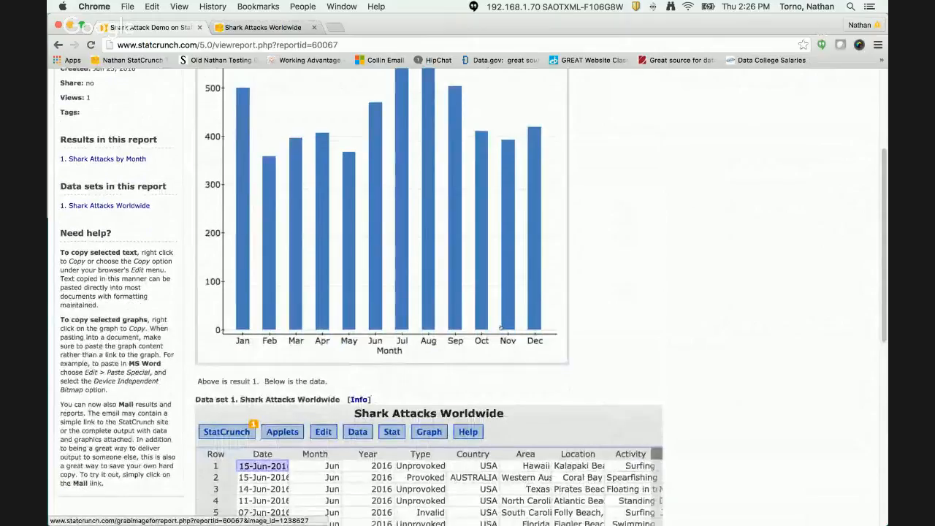
pyautogui.scroll(-3, 501, 328)
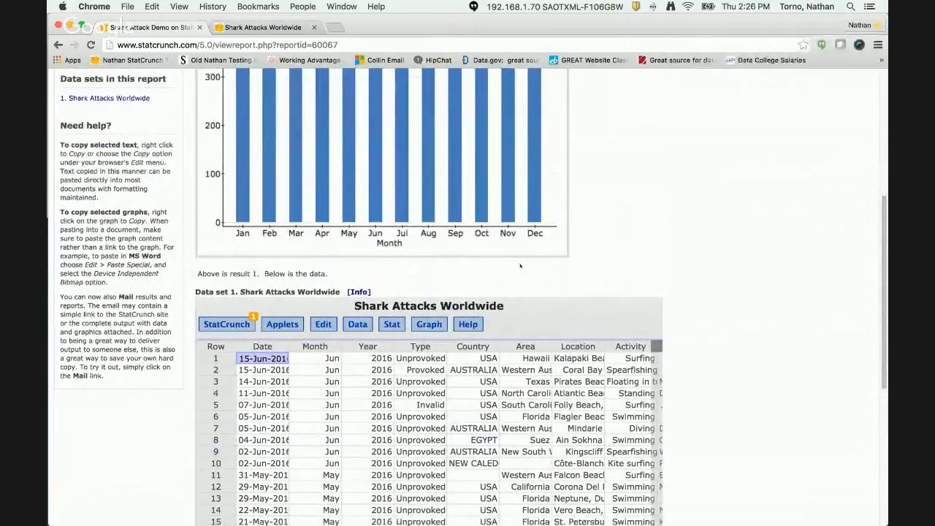
pyautogui.scroll(-1, 521, 266)
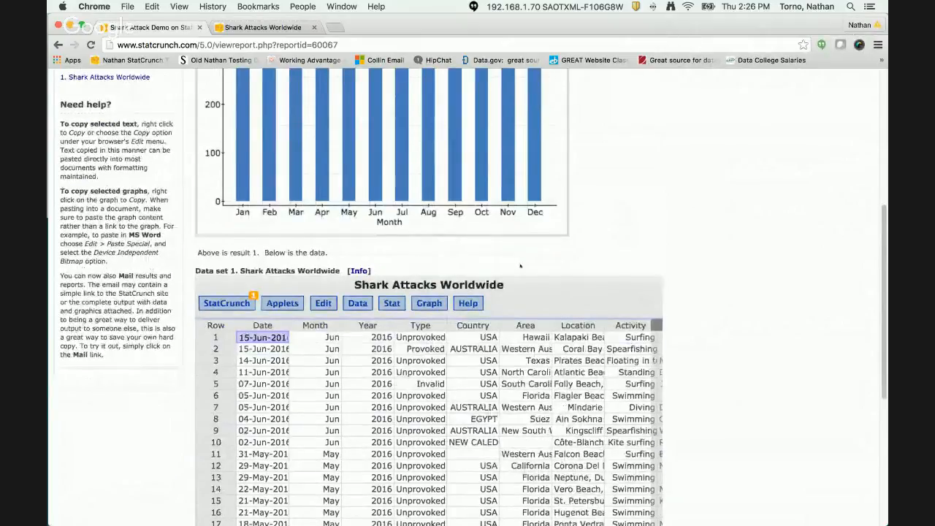
pyautogui.scroll(-10, 520, 266)
pyautogui.scroll(10, 679, 344)
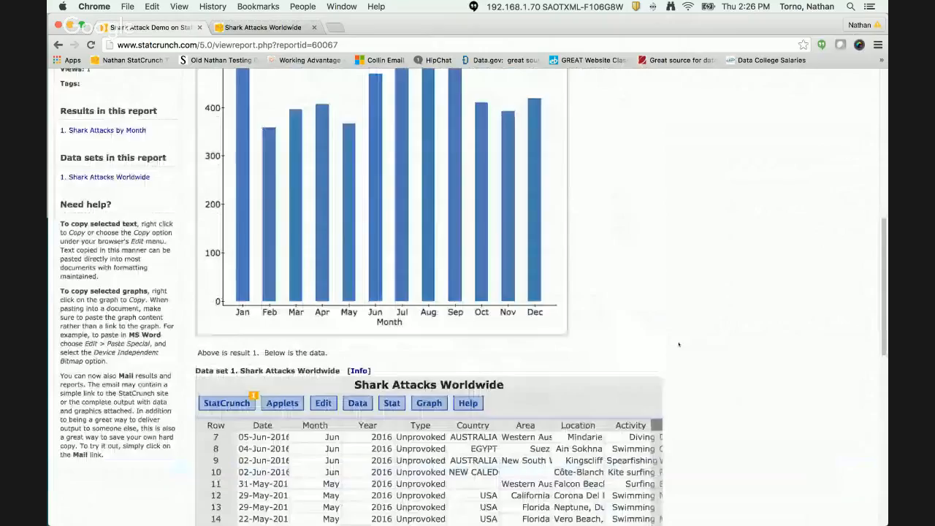
pyautogui.scroll(10, 678, 344)
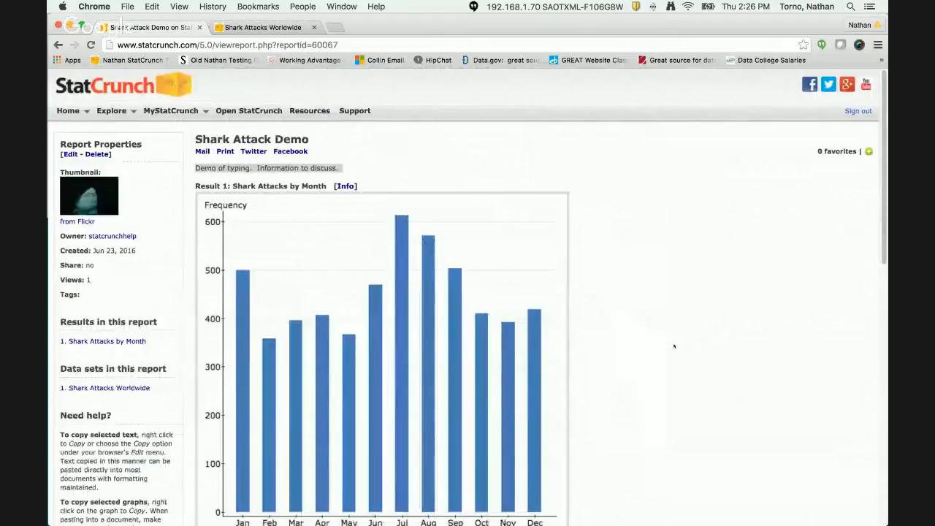
# - Go to the MyStatCrunch reports listing and open the Shark Attack Demo report from it
pyautogui.click(206, 111)
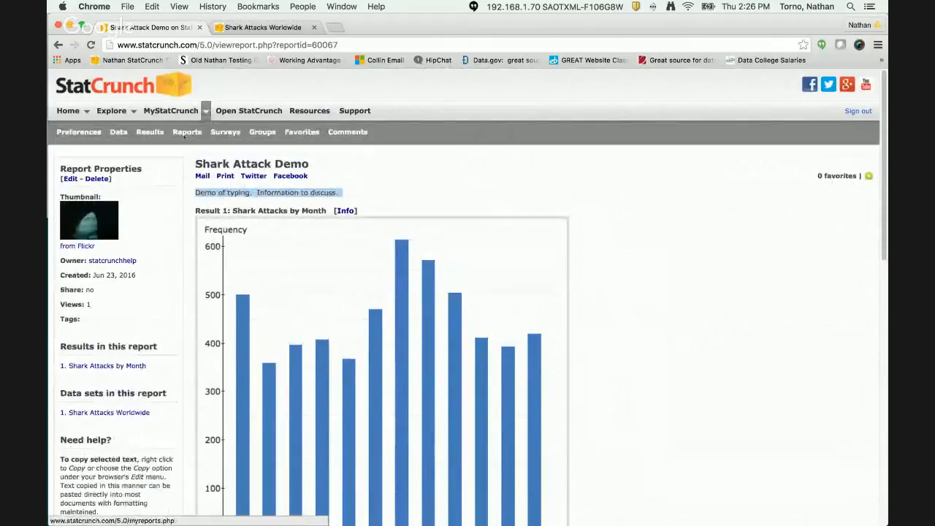
pyautogui.click(183, 133)
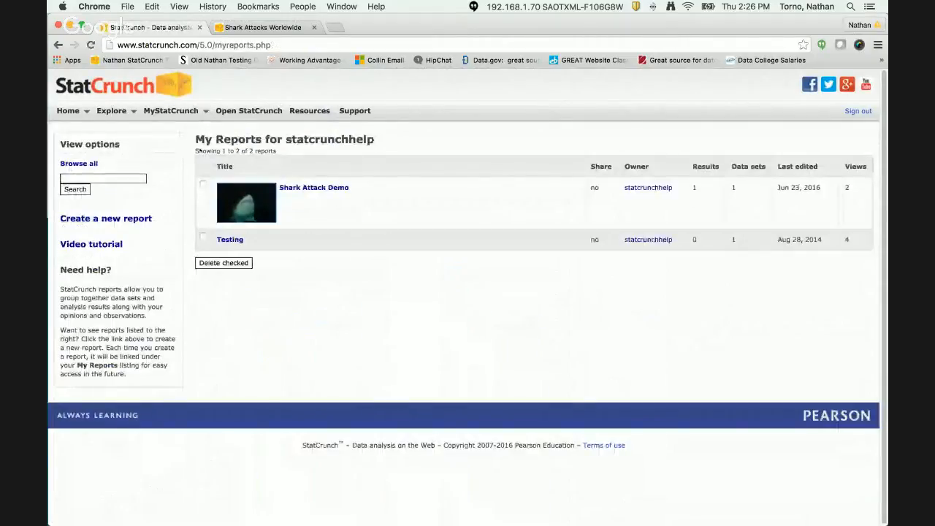
pyautogui.click(313, 189)
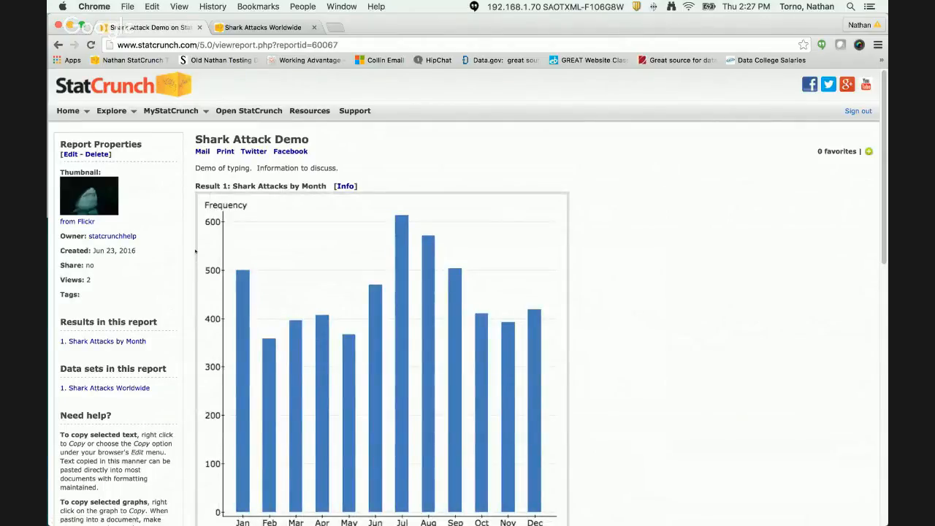
# - View the report's mail form and its printable version, returning to the report after each
pyautogui.click(204, 151)
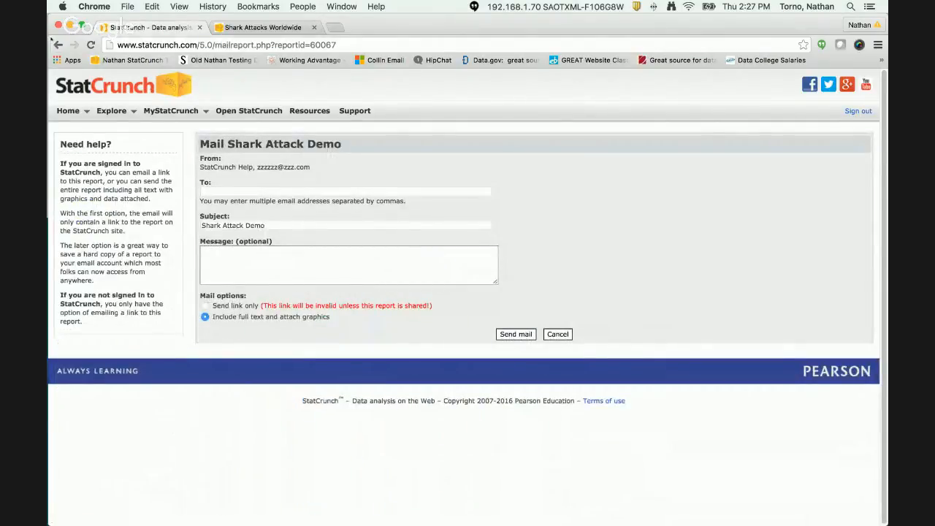
pyautogui.click(58, 45)
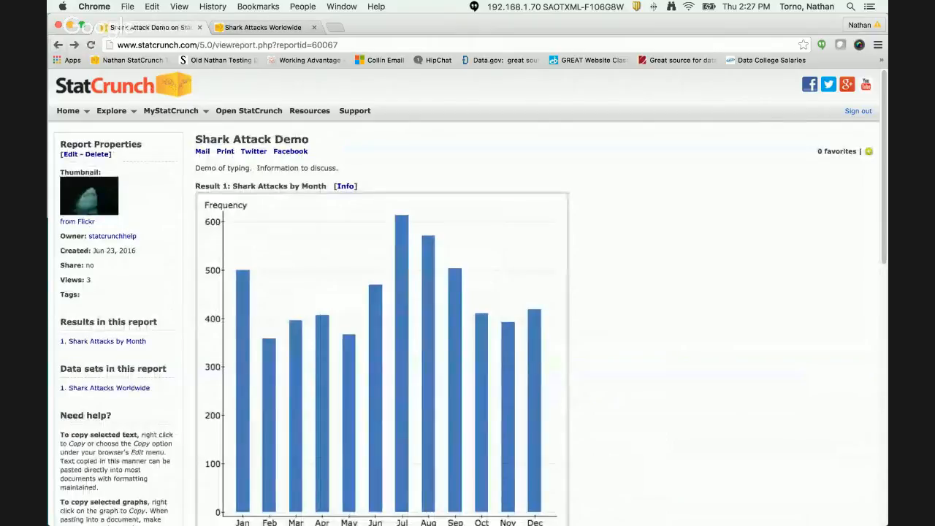
pyautogui.click(226, 152)
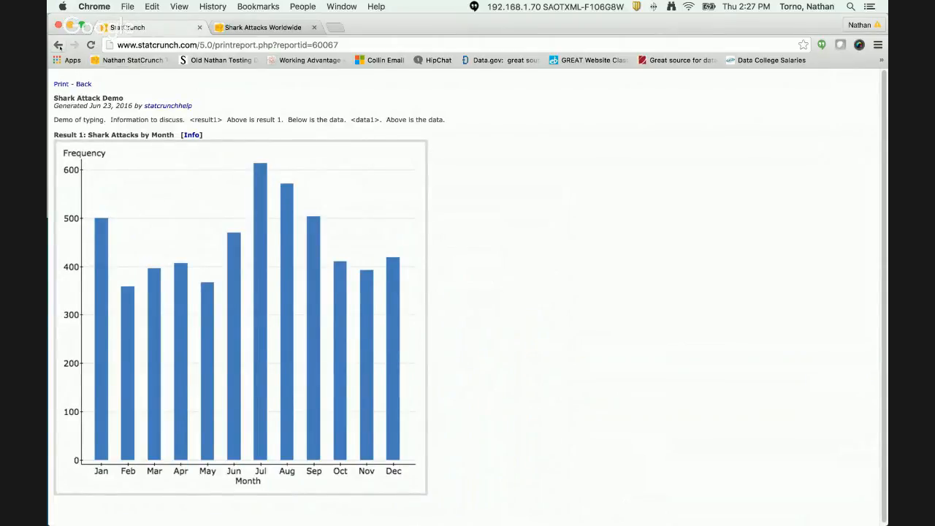
pyautogui.click(59, 46)
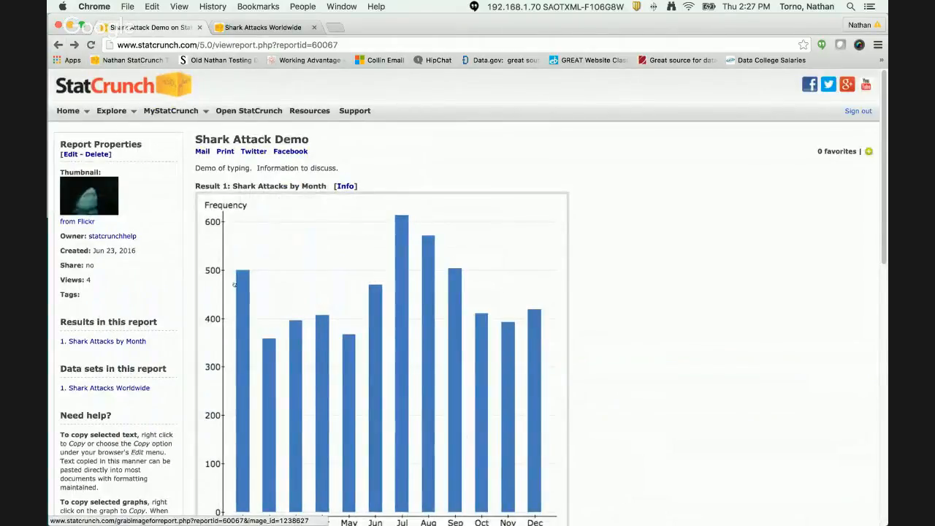
# - Look over the embedded data table and comments area, and return to the beginning of the report
pyautogui.scroll(-5, 260, 344)
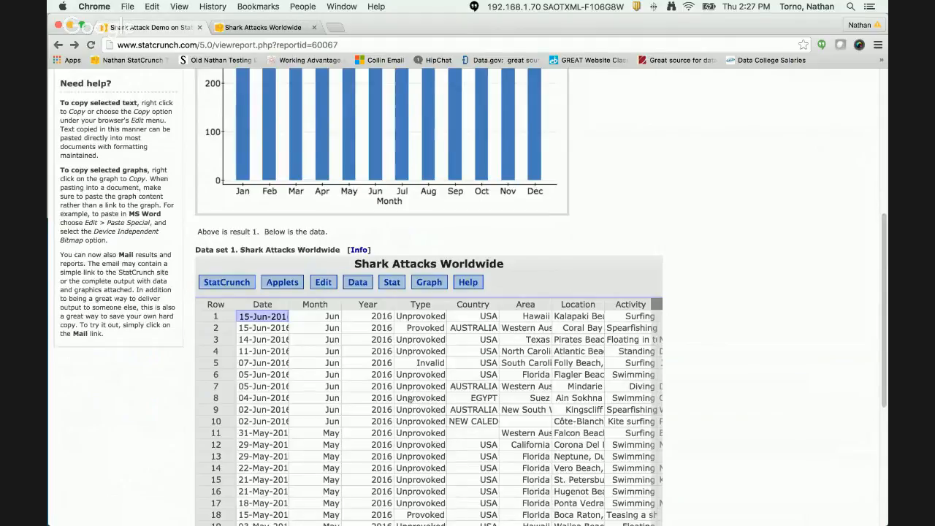
pyautogui.scroll(-3, 633, 395)
pyautogui.scroll(-5, 633, 395)
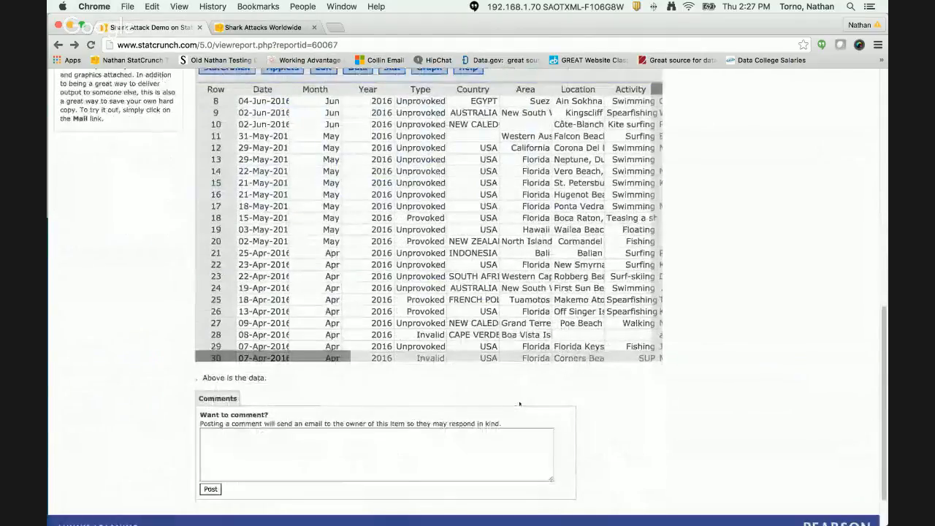
pyautogui.scroll(3, 480, 407)
pyautogui.scroll(10, 480, 406)
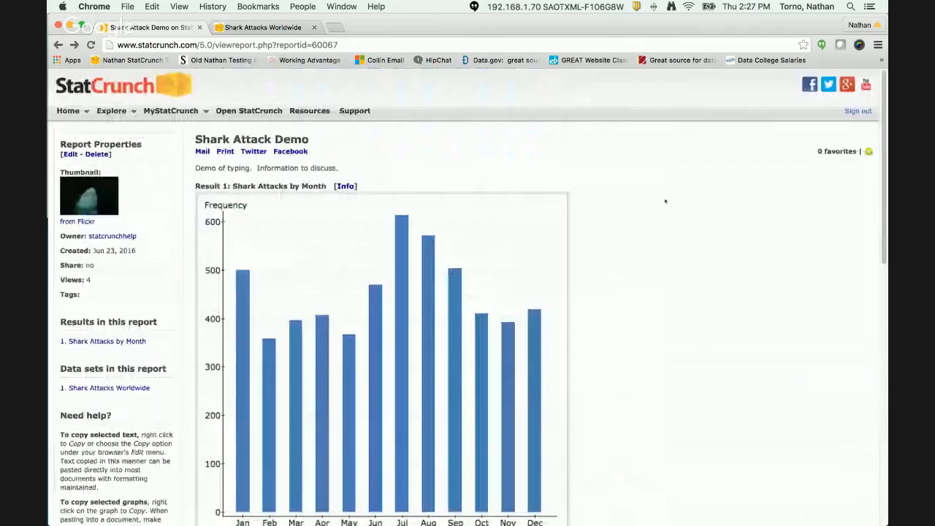
pyautogui.moveTo(132, 110)
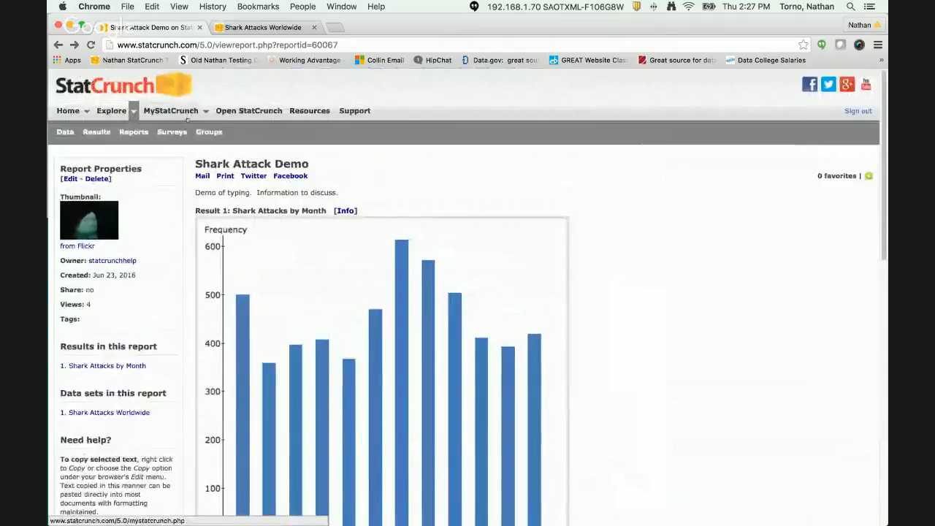
# - Browse the reports shared by StatCrunch members and open the report titled Facebook survey
pyautogui.click(134, 131)
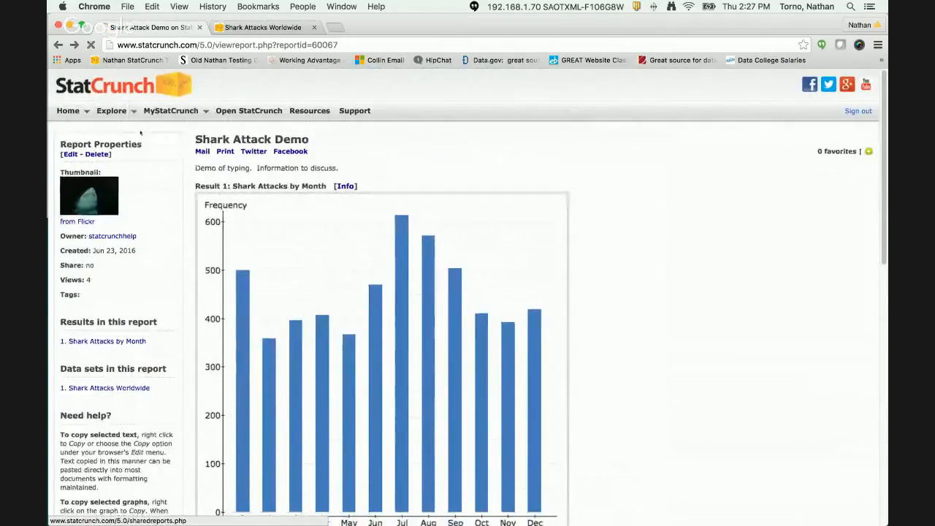
pyautogui.scroll(-2, 422, 342)
pyautogui.scroll(-10, 422, 342)
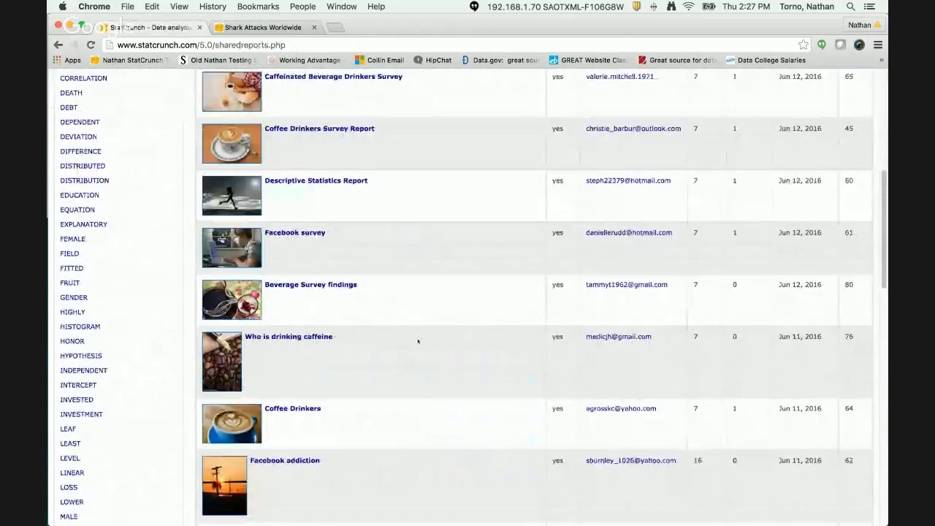
pyautogui.scroll(12, 419, 340)
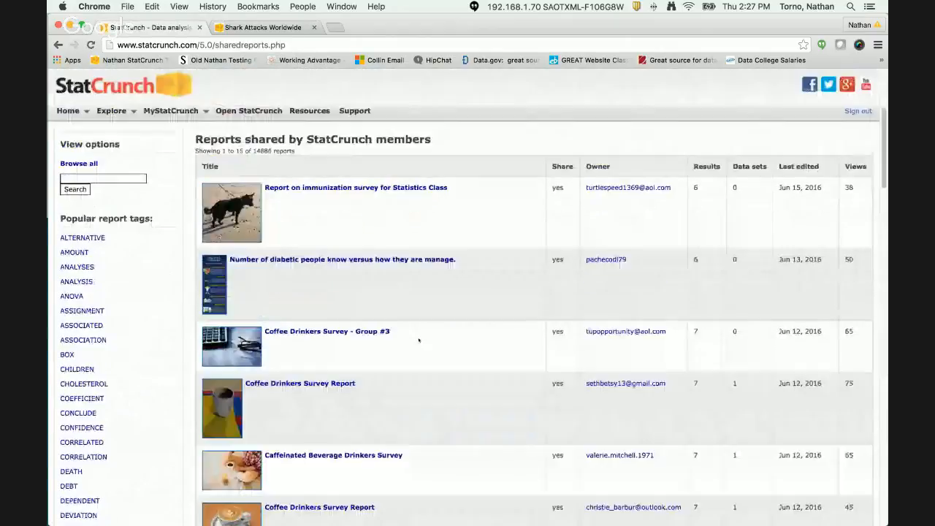
pyautogui.scroll(-5, 419, 340)
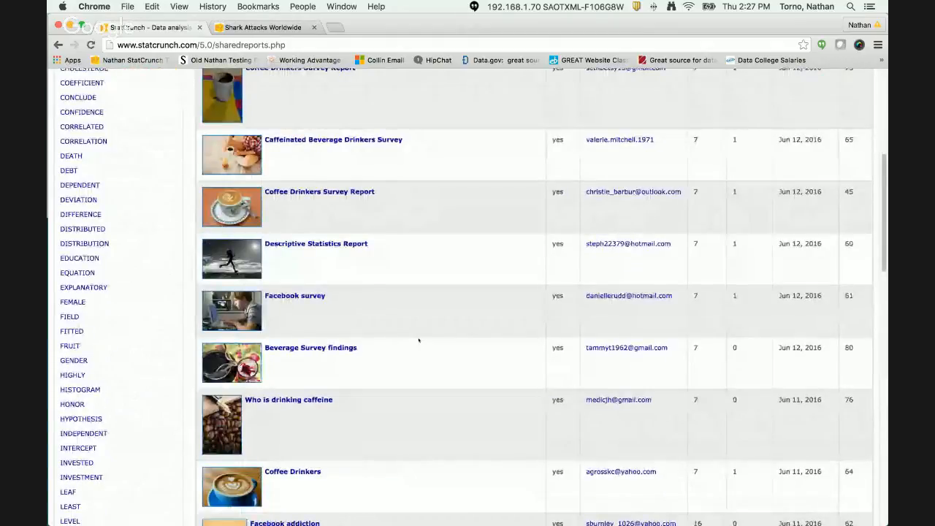
pyautogui.click(309, 297)
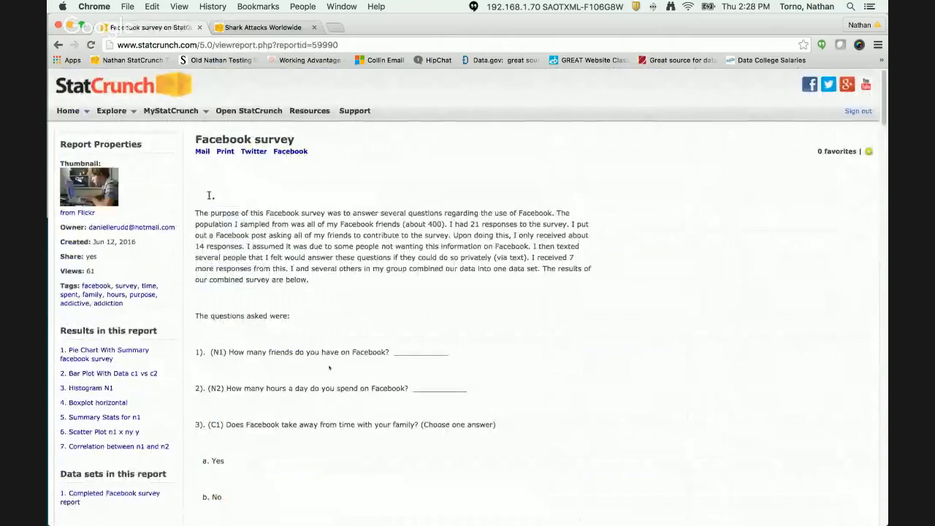
# - Review the whole Facebook survey report, from its questions through the graphs and statistics to the embedded data set, and return to its beginning
pyautogui.scroll(-5, 258, 379)
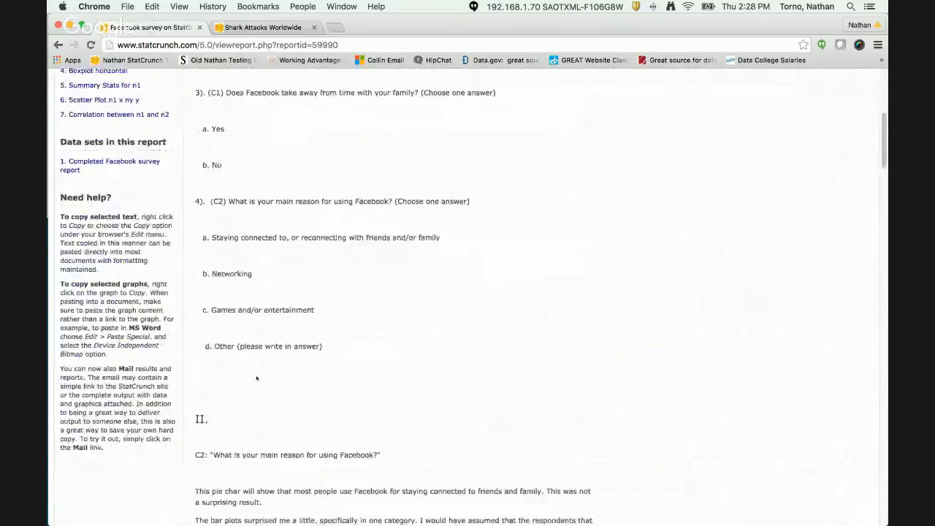
pyautogui.scroll(-5, 257, 378)
pyautogui.scroll(-8, 256, 378)
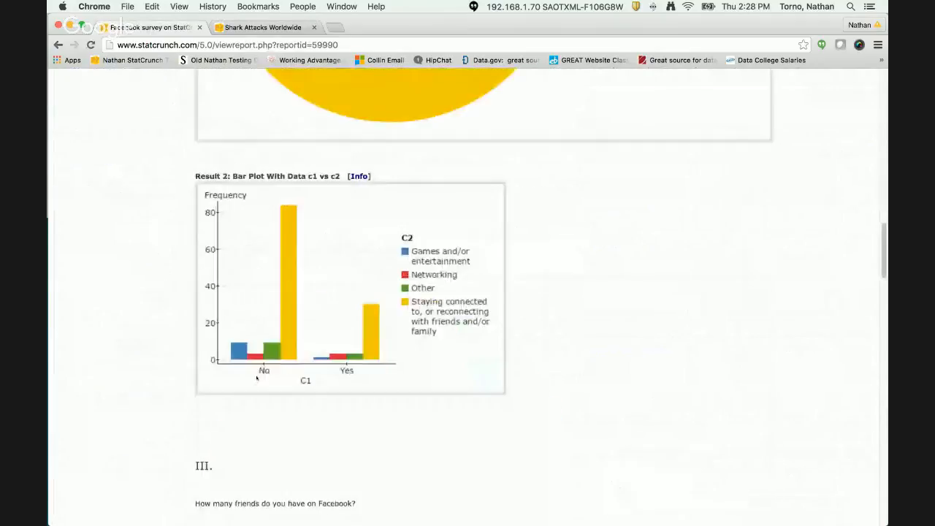
pyautogui.scroll(9, 256, 378)
pyautogui.scroll(12, 257, 378)
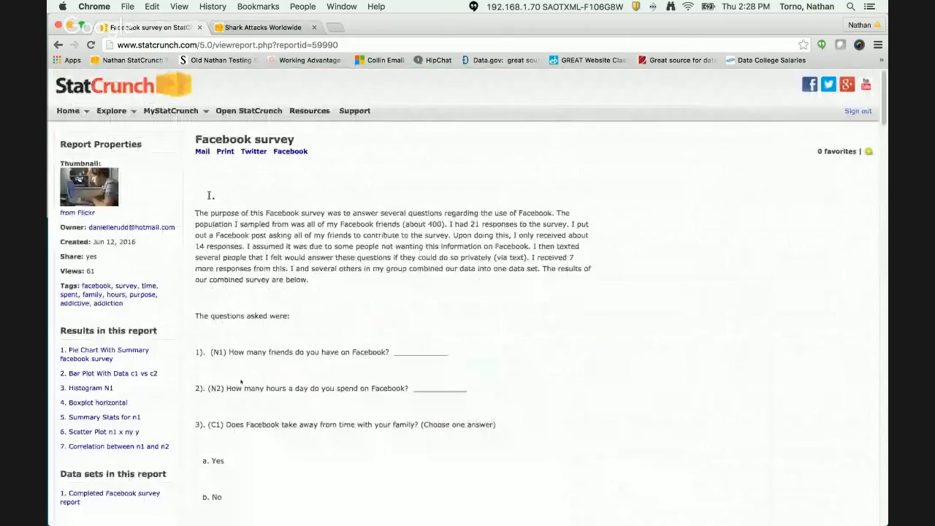
pyautogui.scroll(-4, 241, 381)
pyautogui.scroll(-4, 237, 456)
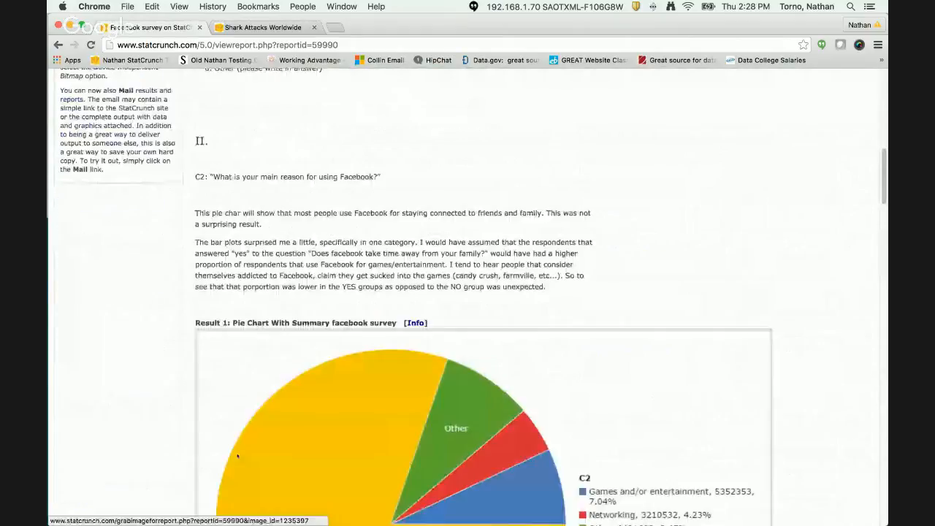
pyautogui.scroll(-3, 237, 456)
pyautogui.scroll(-7, 237, 456)
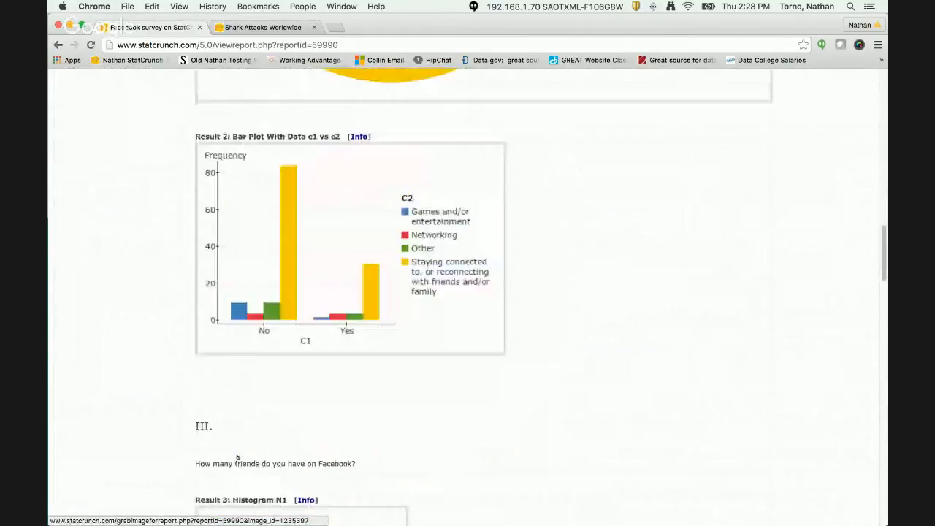
pyautogui.scroll(-1, 237, 457)
pyautogui.scroll(-20, 238, 457)
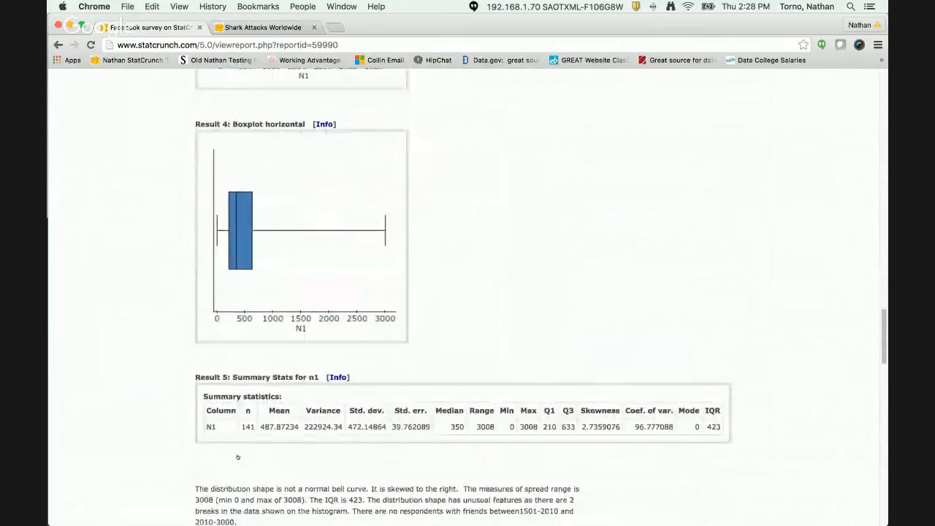
pyautogui.scroll(-15, 238, 457)
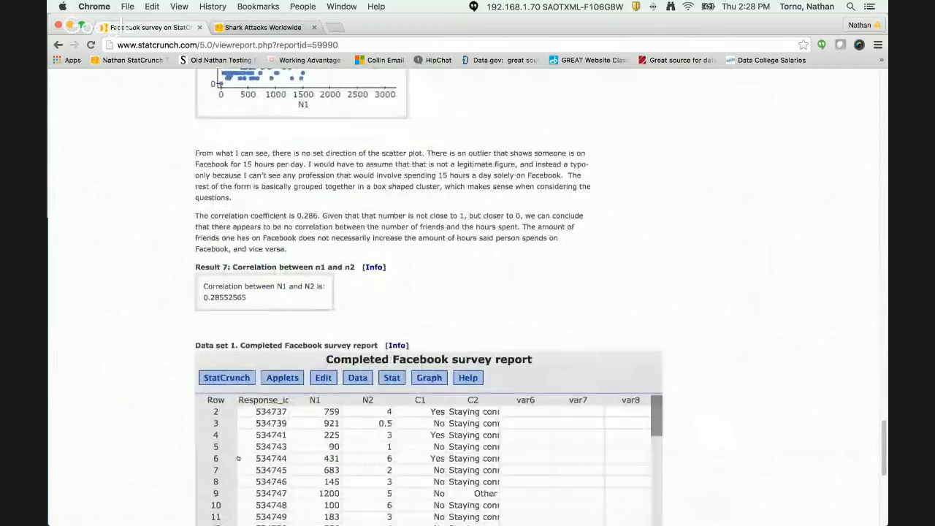
pyautogui.scroll(20, 155, 439)
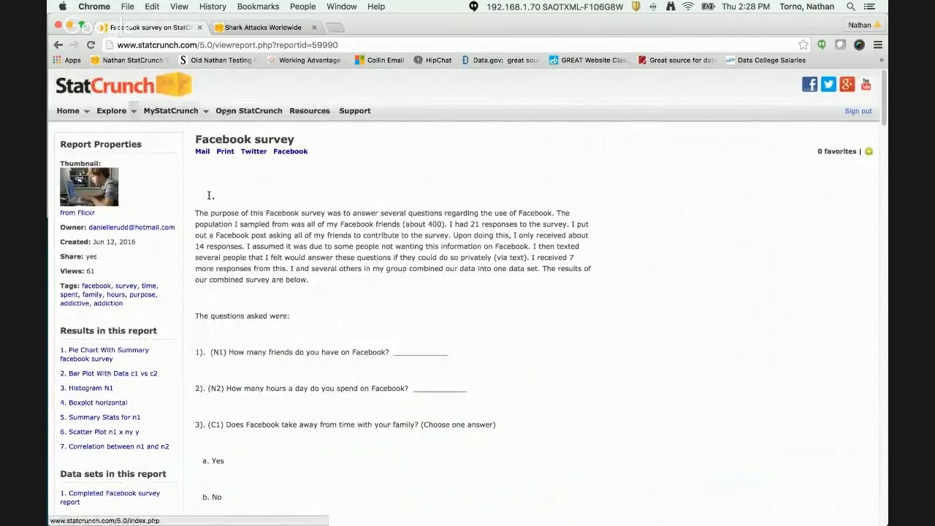
# - Look over the available MyStatCrunch and Explore sections, and go to the MyStatCrunch surveys listing
pyautogui.click(214, 111)
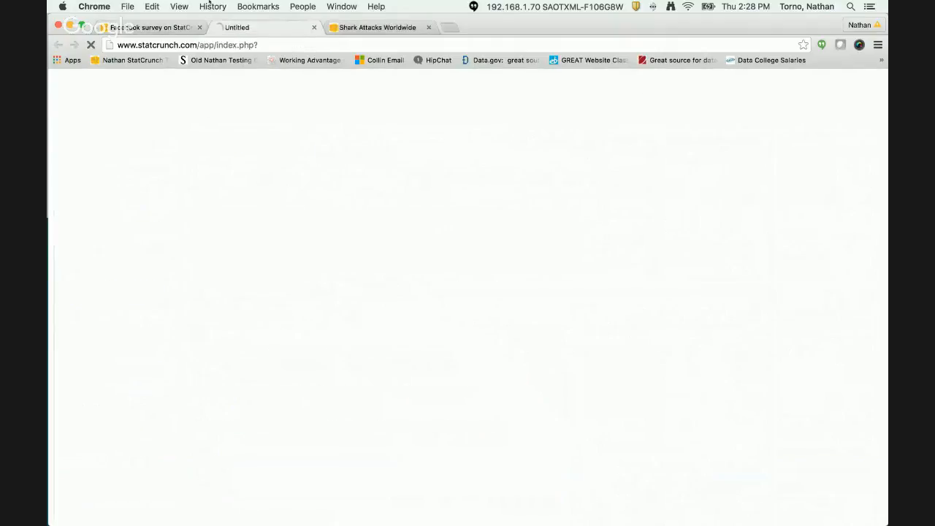
pyautogui.click(314, 28)
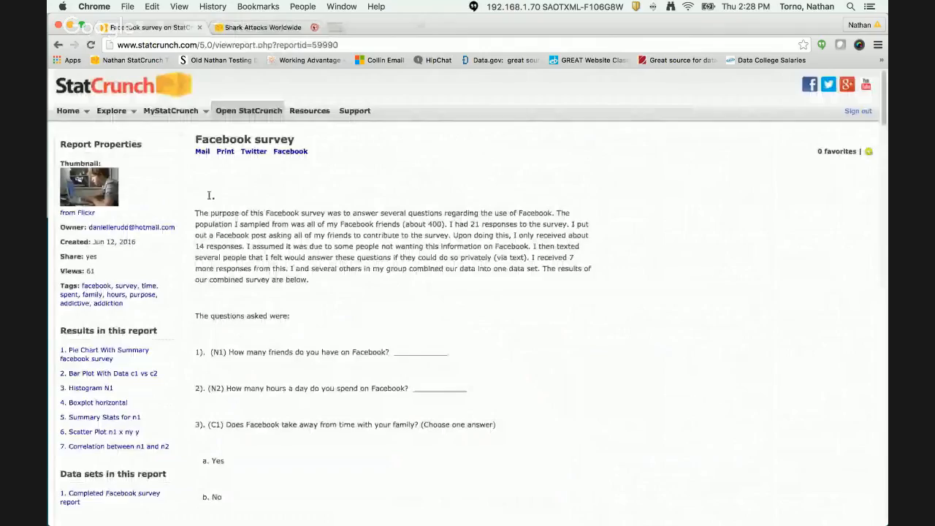
pyautogui.click(206, 111)
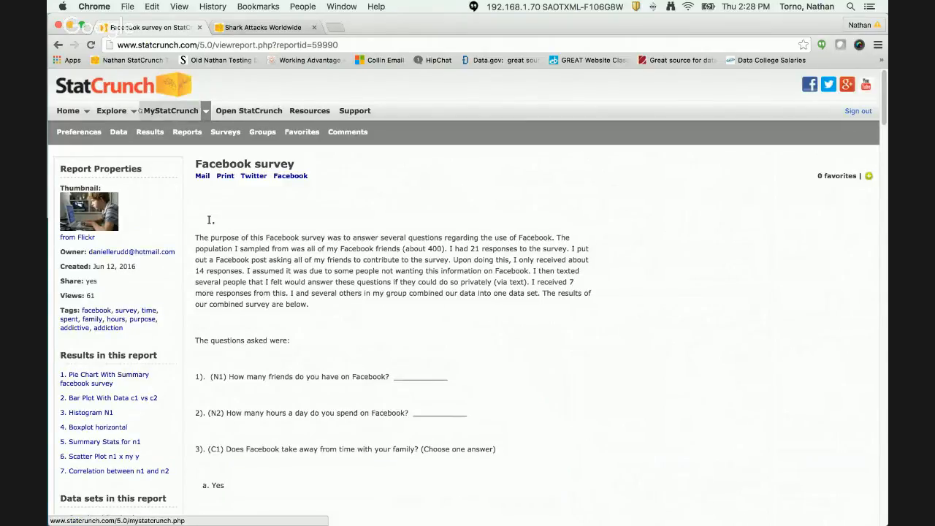
pyautogui.moveTo(114, 111)
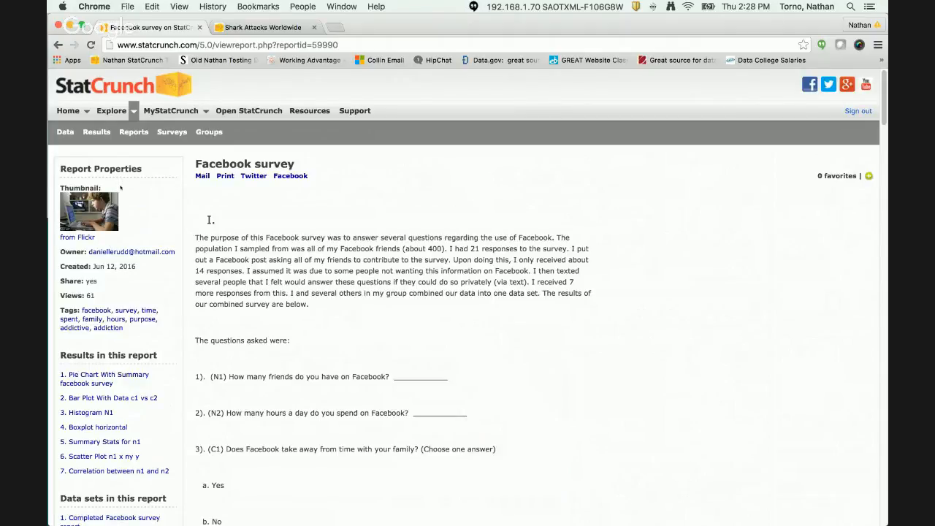
pyautogui.click(206, 111)
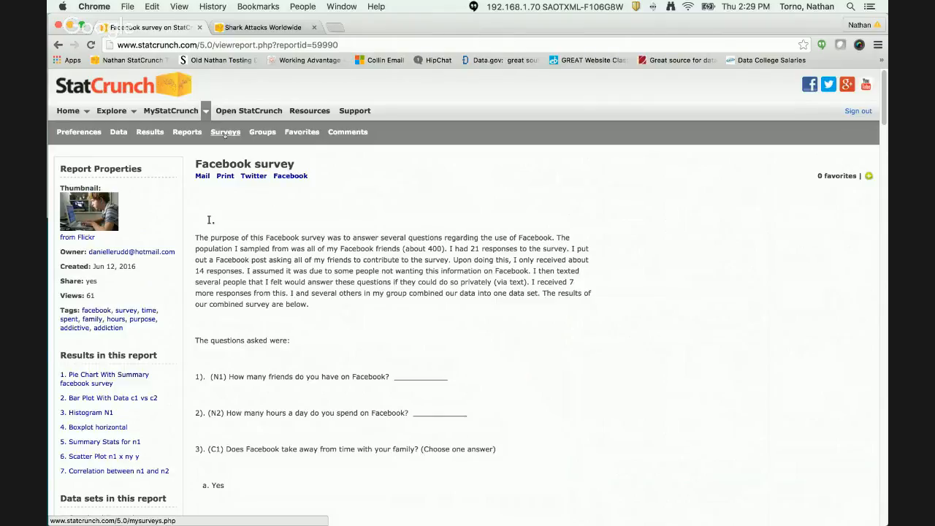
pyautogui.click(225, 132)
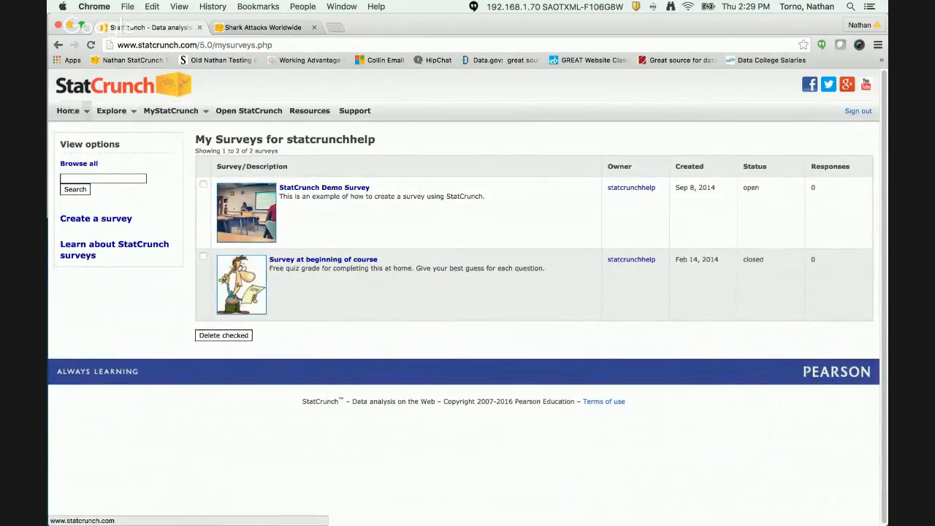
# - Go to the home page and fill in the Cord Cutting survey with No for home phone, No for television service, Male, and age 29
pyautogui.click(68, 110)
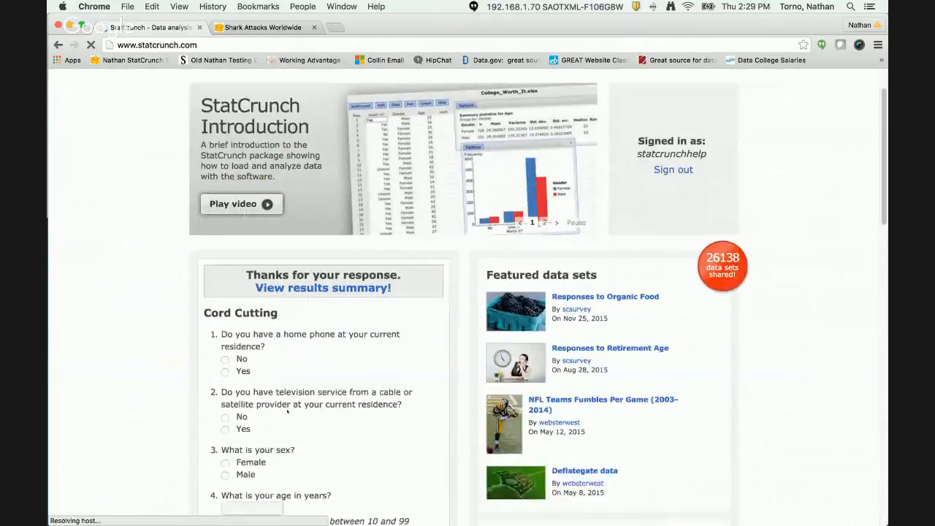
pyautogui.scroll(-5, 268, 358)
pyautogui.scroll(4, 267, 358)
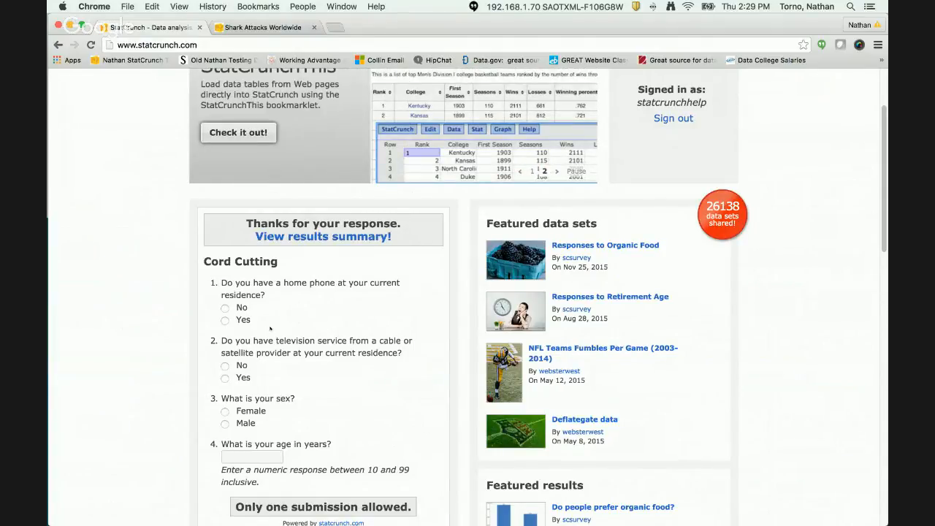
pyautogui.scroll(-3, 262, 361)
pyautogui.click(224, 254)
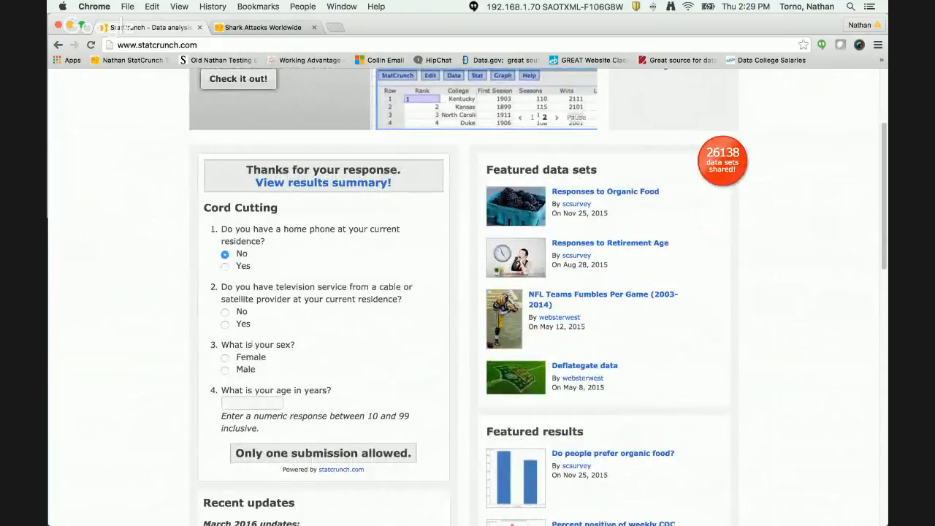
pyautogui.click(226, 313)
pyautogui.click(225, 370)
pyautogui.click(235, 403)
pyautogui.write('29')
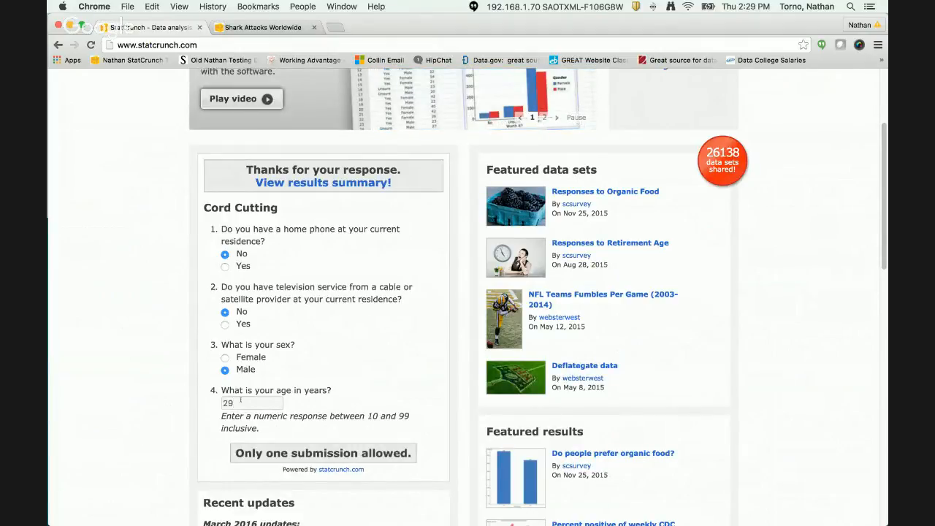
# - View the Cord Cutting survey's results summary and examine the results of all four questions, including the age histogram and its summary statistics
pyautogui.scroll(-1, 320, 458)
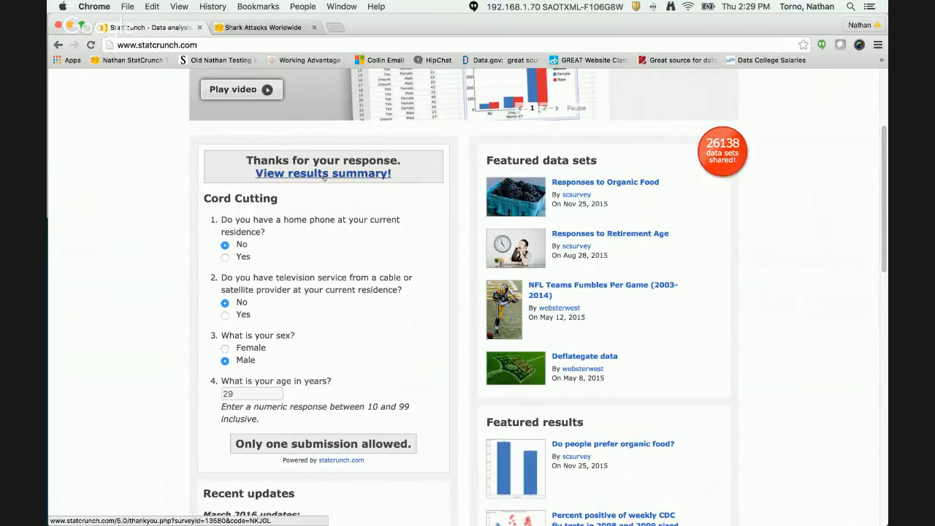
pyautogui.click(366, 175)
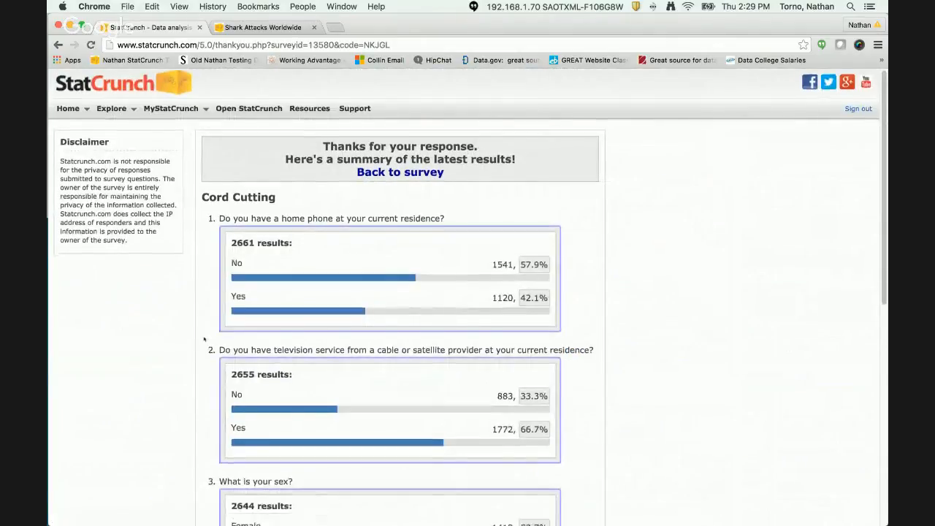
pyautogui.scroll(-1, 204, 339)
pyautogui.scroll(-6, 204, 339)
pyautogui.scroll(6, 202, 334)
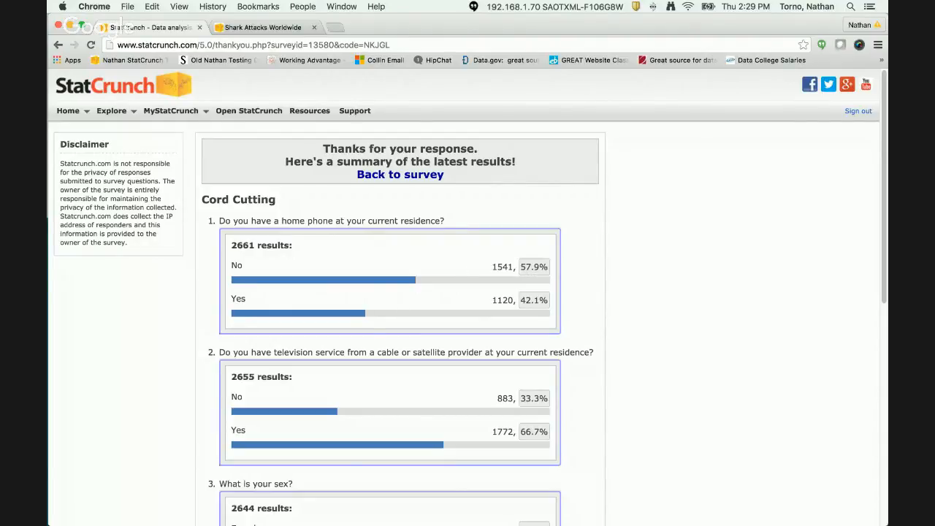
pyautogui.scroll(-3, 368, 327)
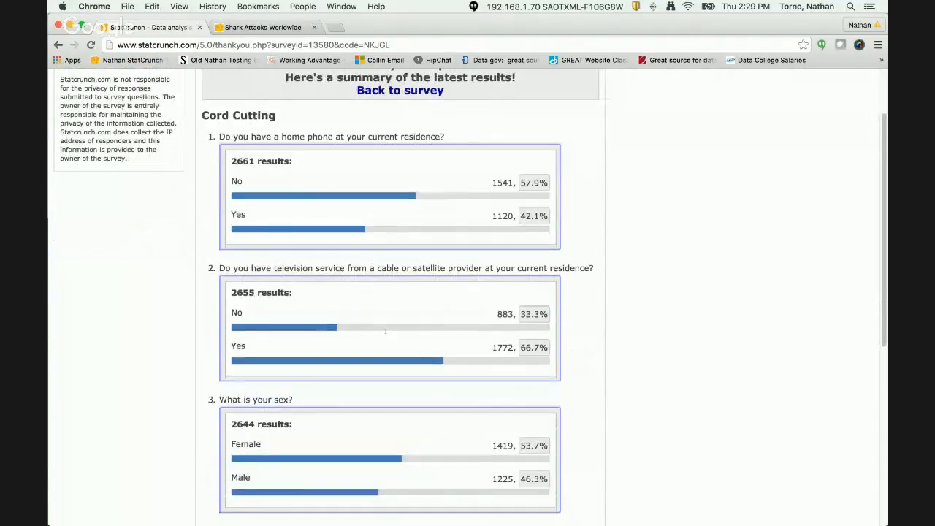
pyautogui.scroll(-1, 386, 331)
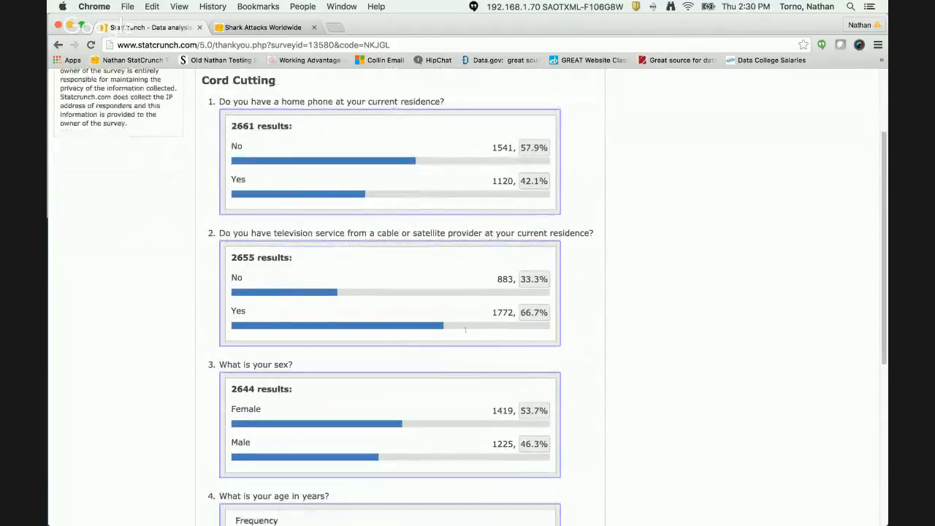
pyautogui.scroll(-2, 434, 329)
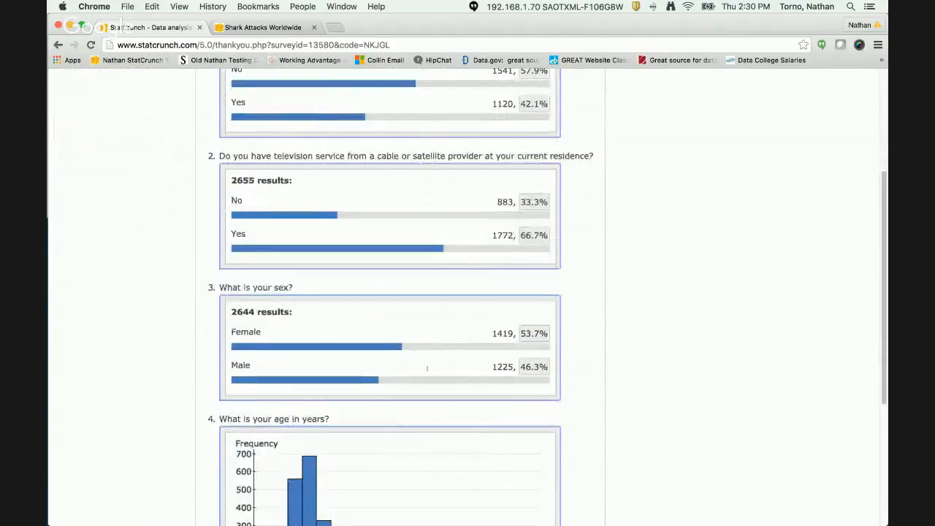
pyautogui.scroll(-5, 418, 321)
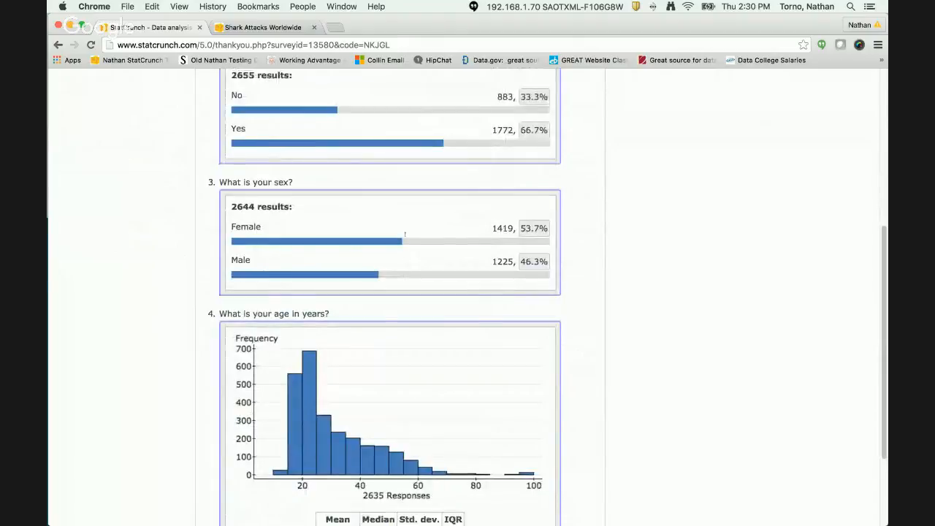
pyautogui.scroll(-3, 412, 332)
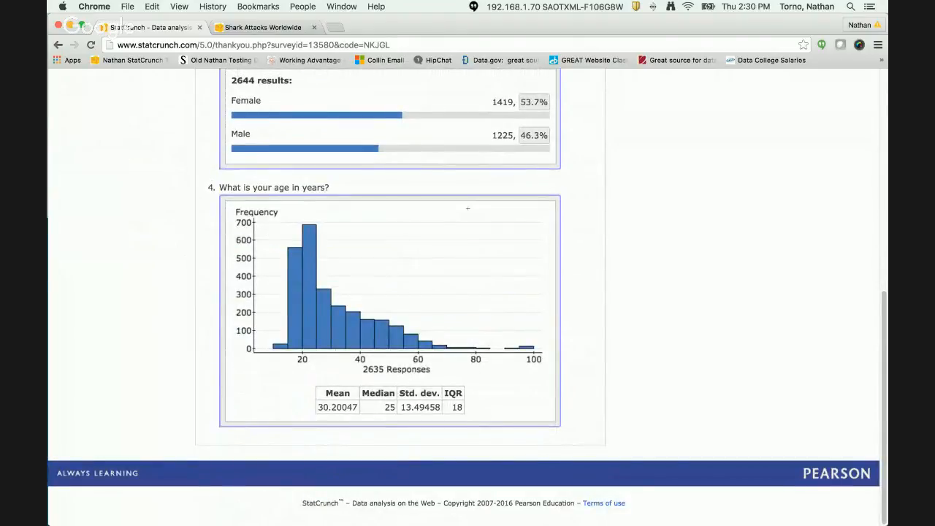
pyautogui.scroll(10, 305, 326)
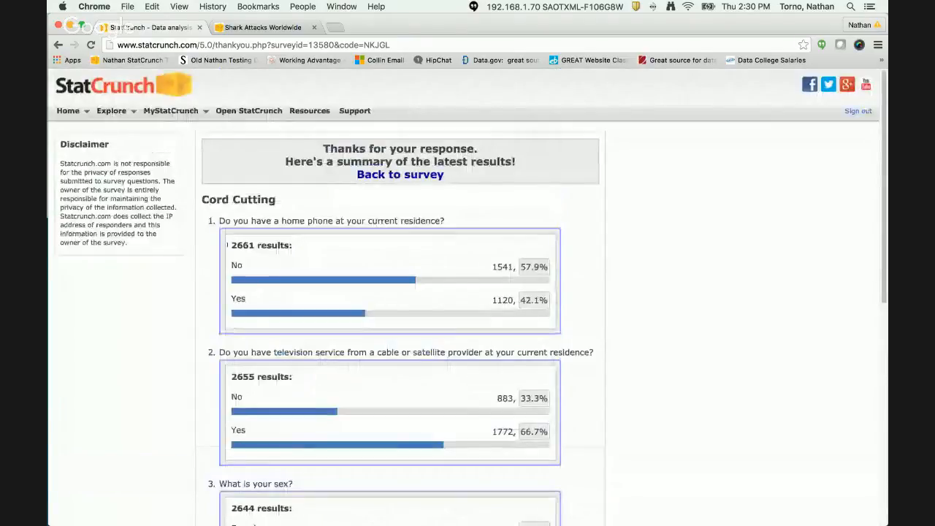
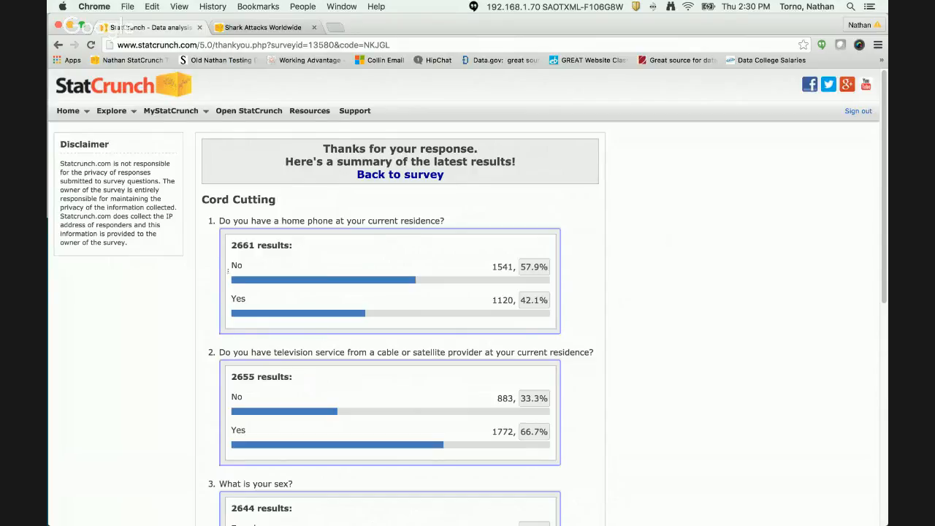
pyautogui.scroll(-1, 284, 378)
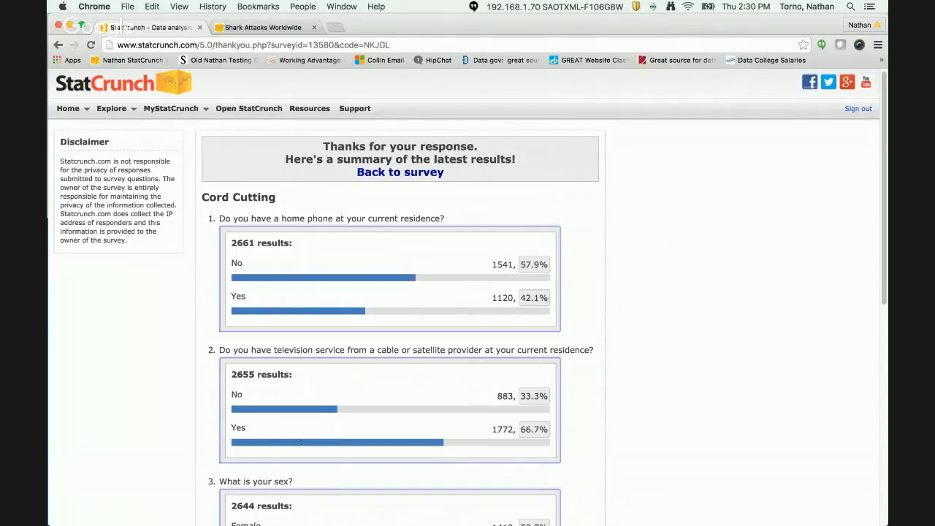
pyautogui.scroll(-8, 302, 442)
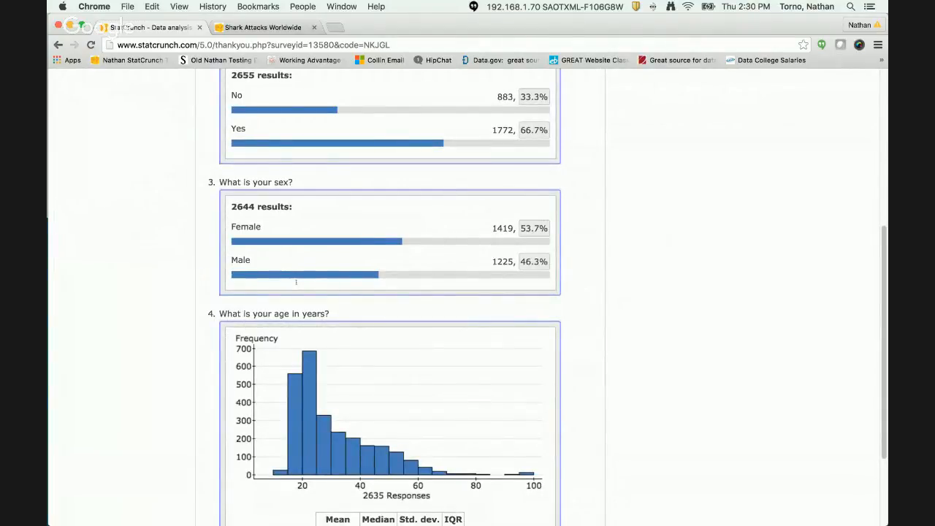
# - Finish reviewing the Cord Cutting results down to the age statistics, and go to the MyStatCrunch surveys listing
pyautogui.scroll(-3, 321, 346)
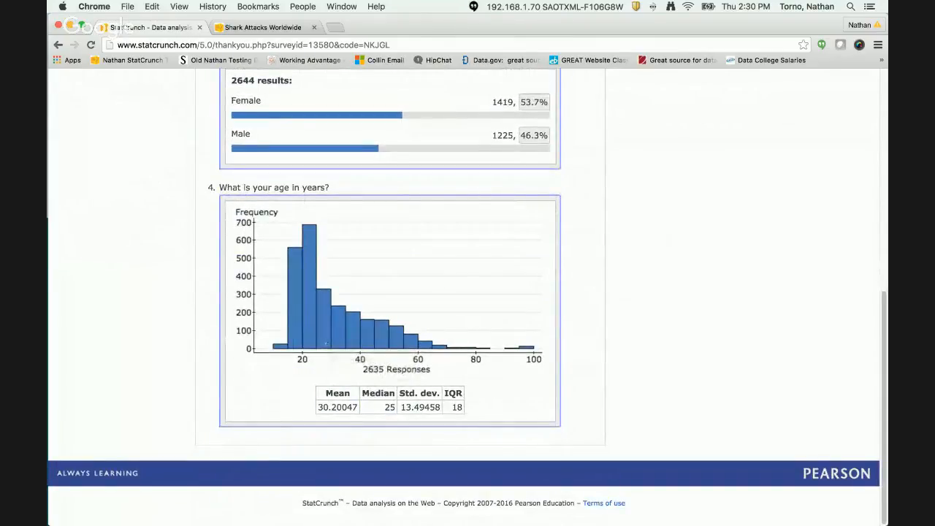
pyautogui.scroll(8, 379, 379)
pyautogui.scroll(2, 379, 379)
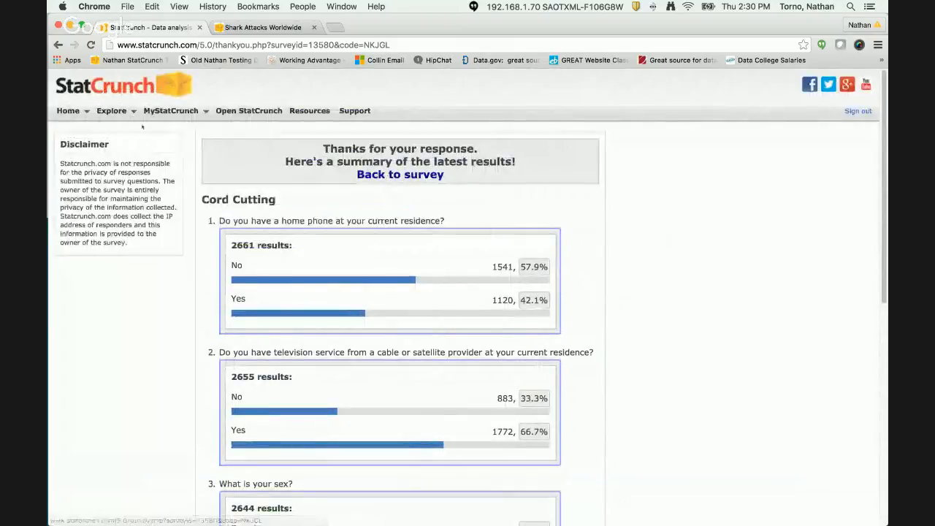
pyautogui.click(205, 112)
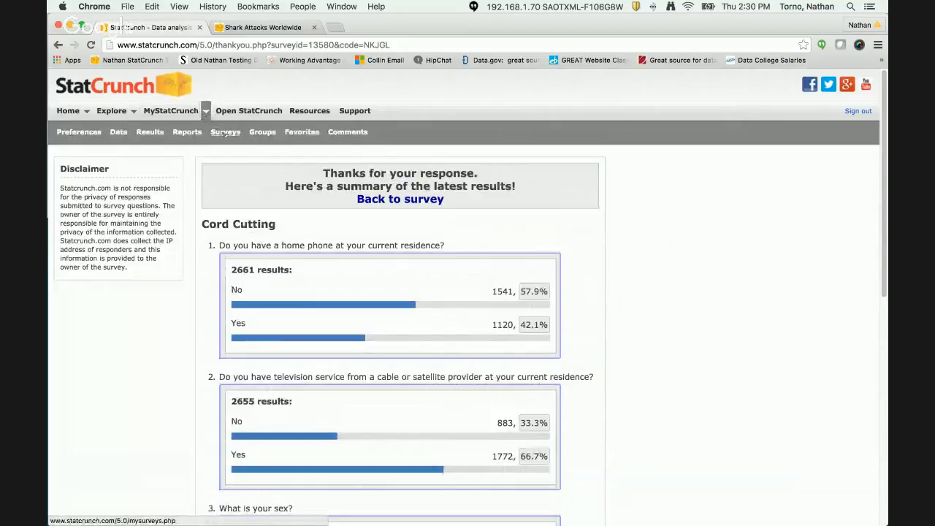
pyautogui.click(225, 132)
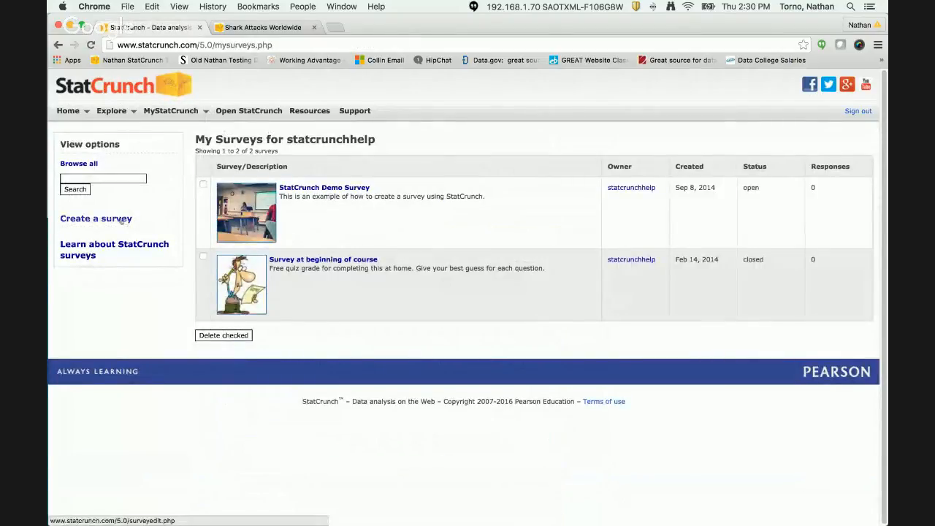
pyautogui.click(121, 219)
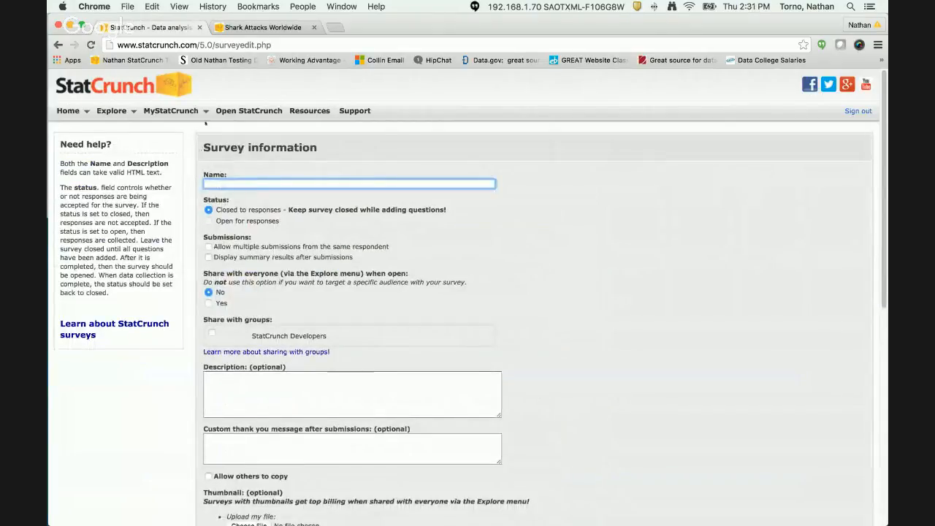
pyautogui.moveTo(201, 111)
pyautogui.click(234, 133)
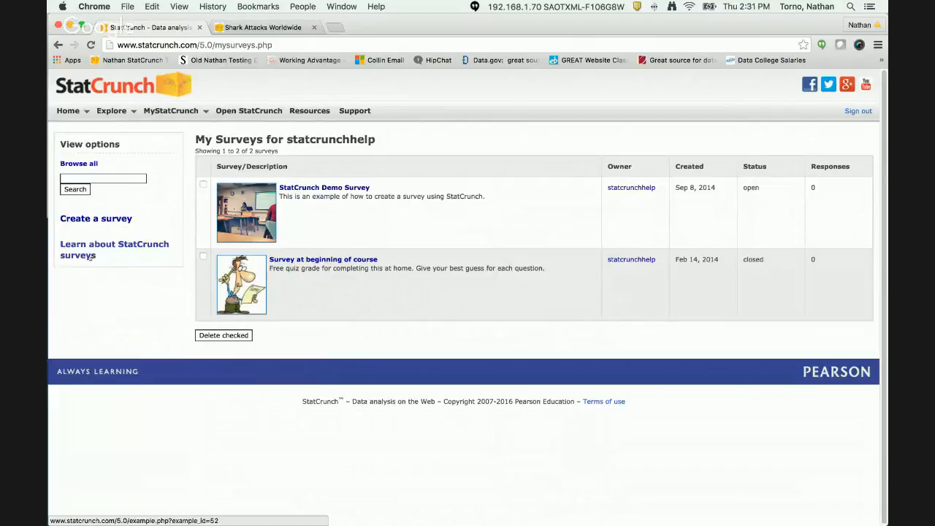
# - Look through the Creating surveys tutorial linked from the surveys listing, and return to the listing
pyautogui.click(91, 256)
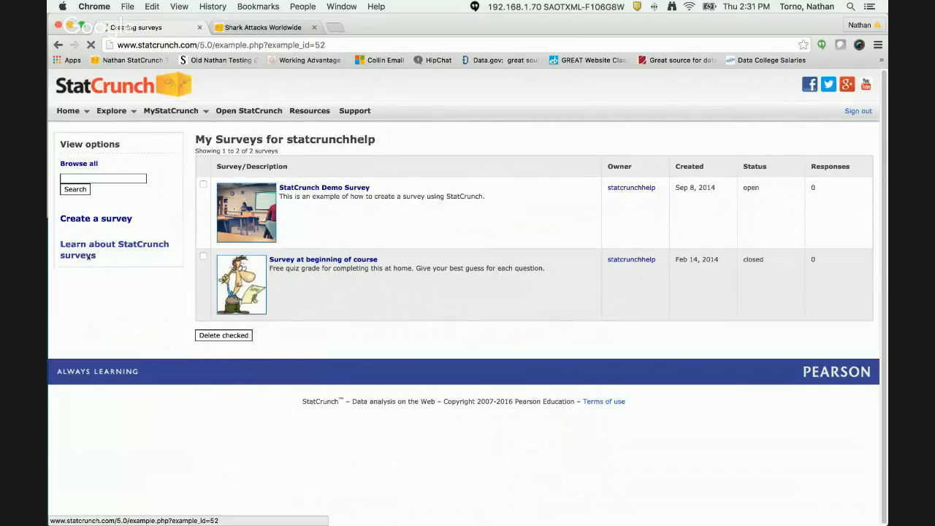
pyautogui.scroll(-10, 458, 338)
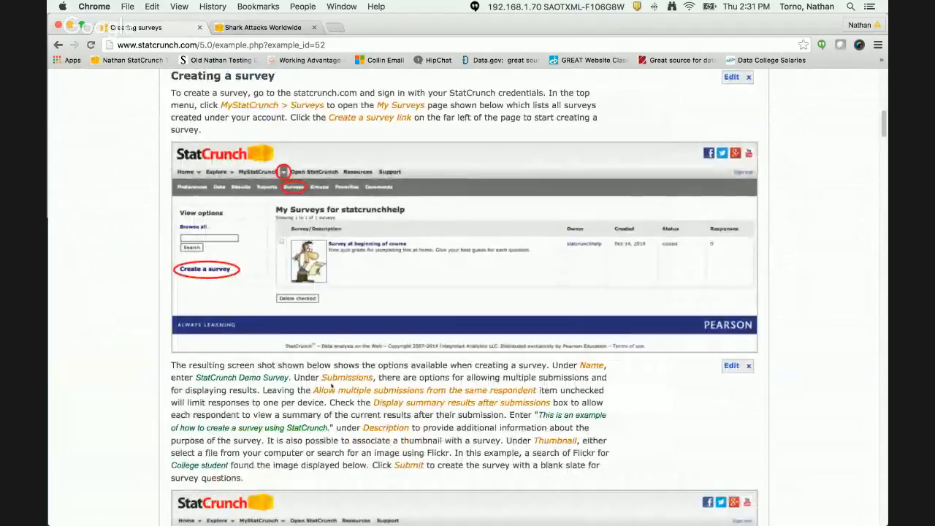
pyautogui.scroll(-6, 331, 386)
pyautogui.scroll(12, 333, 397)
pyautogui.scroll(5, 333, 397)
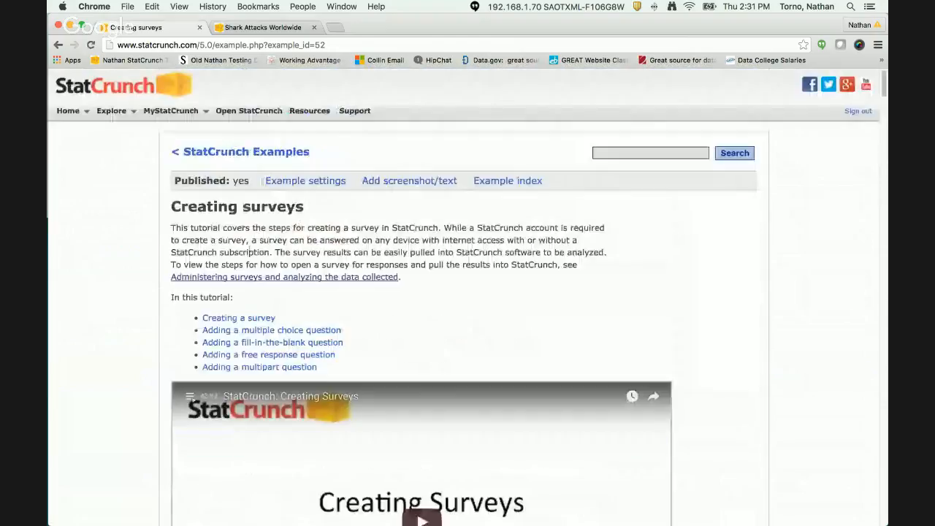
pyautogui.click(58, 45)
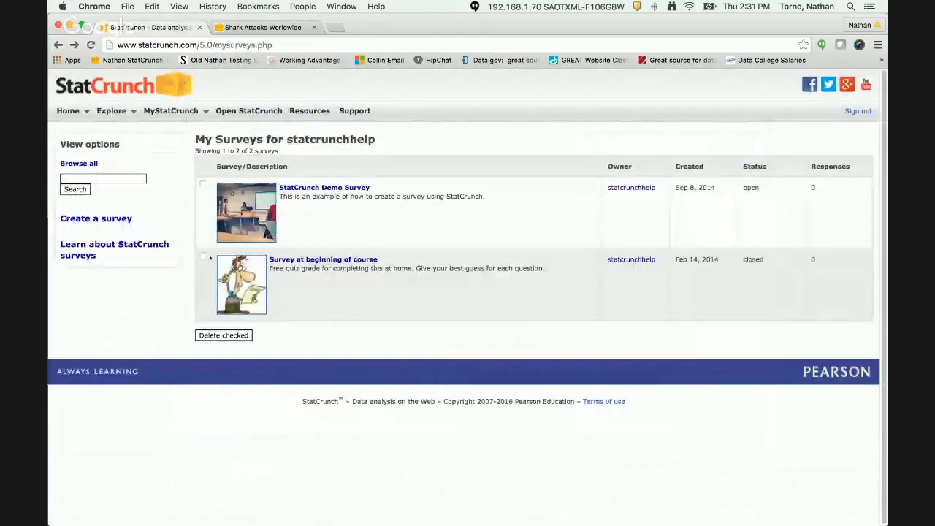
# - Start a new survey named "KT Demo Survey" that displays summary results after submissions
pyautogui.click(117, 224)
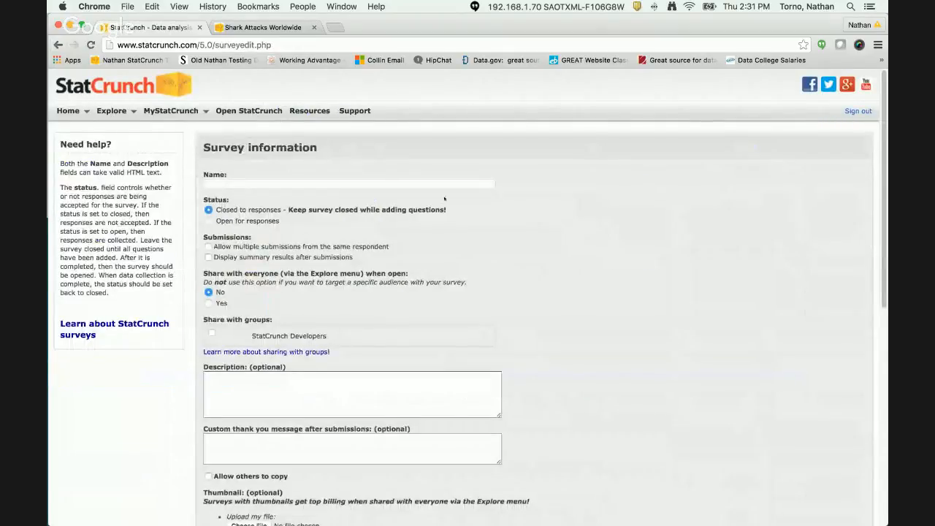
pyautogui.click(380, 182)
pyautogui.write('KT')
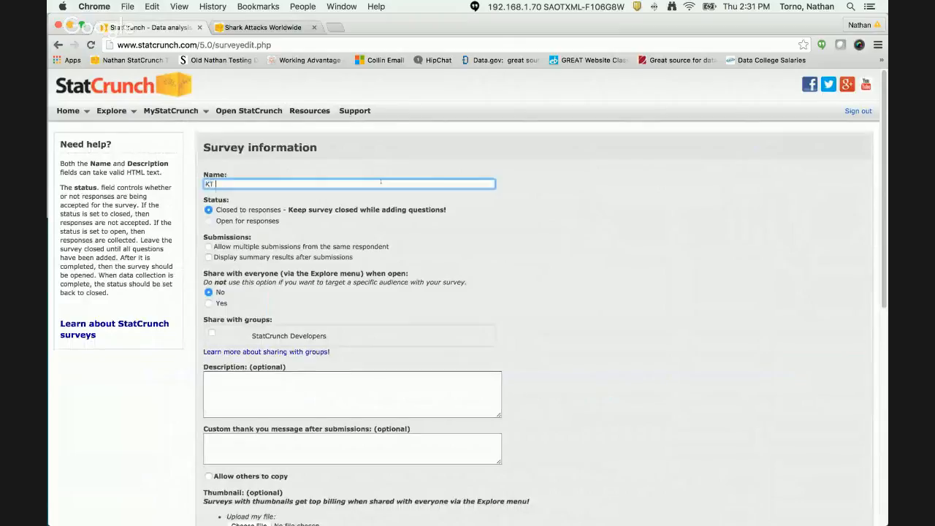
pyautogui.write(' Demo Survey')
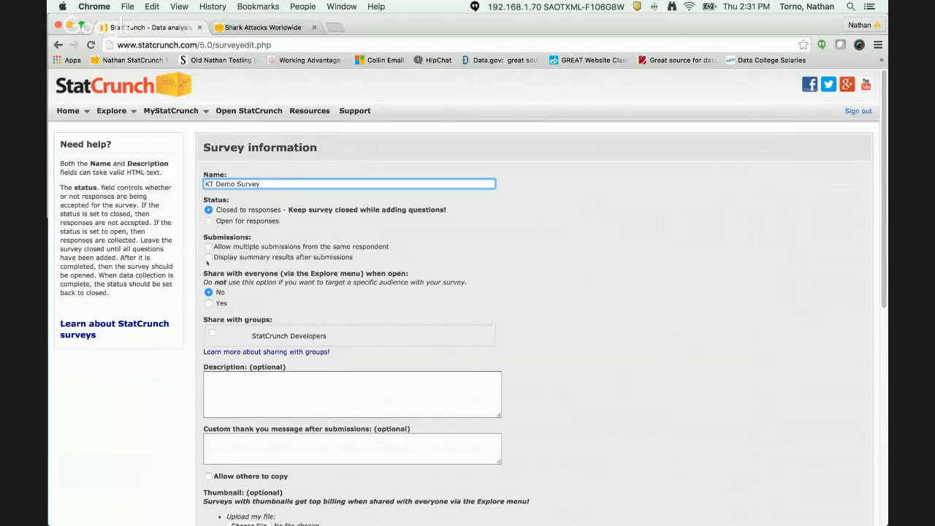
pyautogui.click(208, 257)
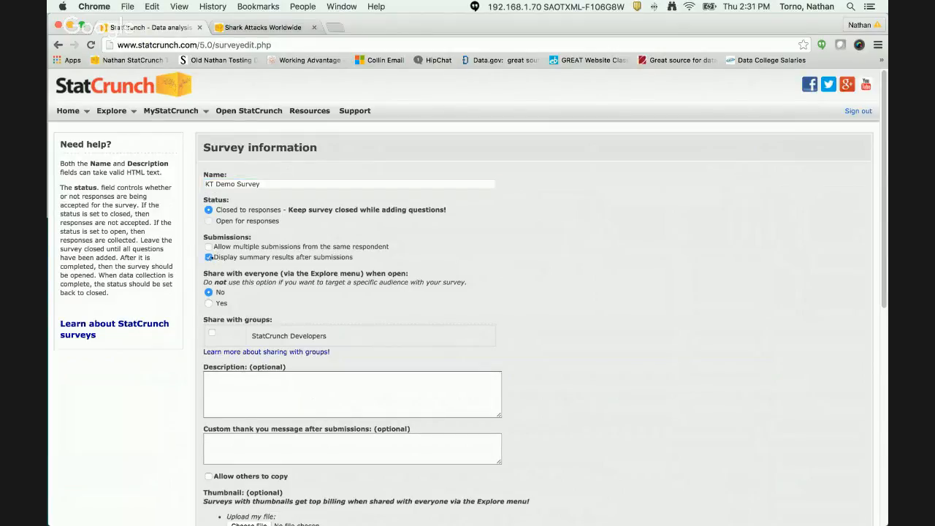
pyautogui.moveTo(354, 259); pyautogui.dragTo(209, 257)
pyautogui.click(236, 271)
# - Enter the description "How to make a survey!" and the custom thank-you message "Thank you for taking this KT survey!"
pyautogui.click(266, 404)
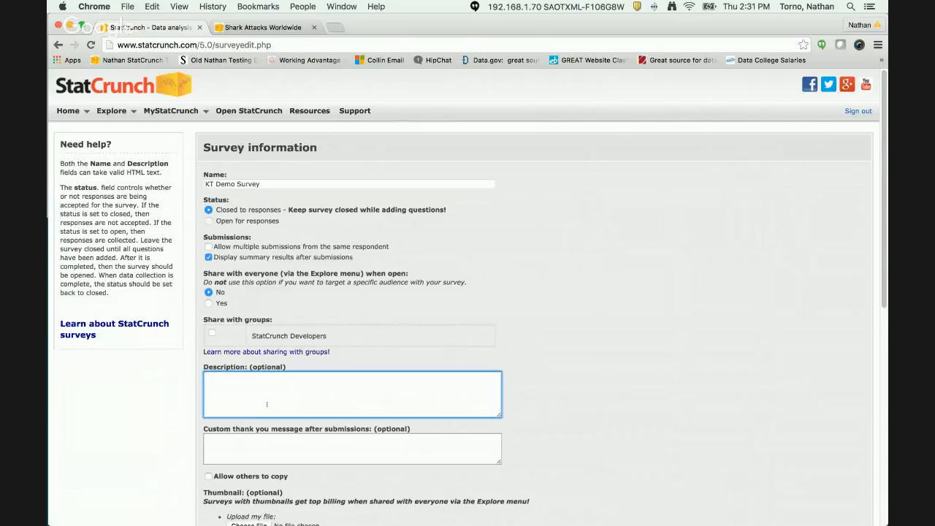
pyautogui.write('How to make a survey!')
pyautogui.scroll(-5, 266, 404)
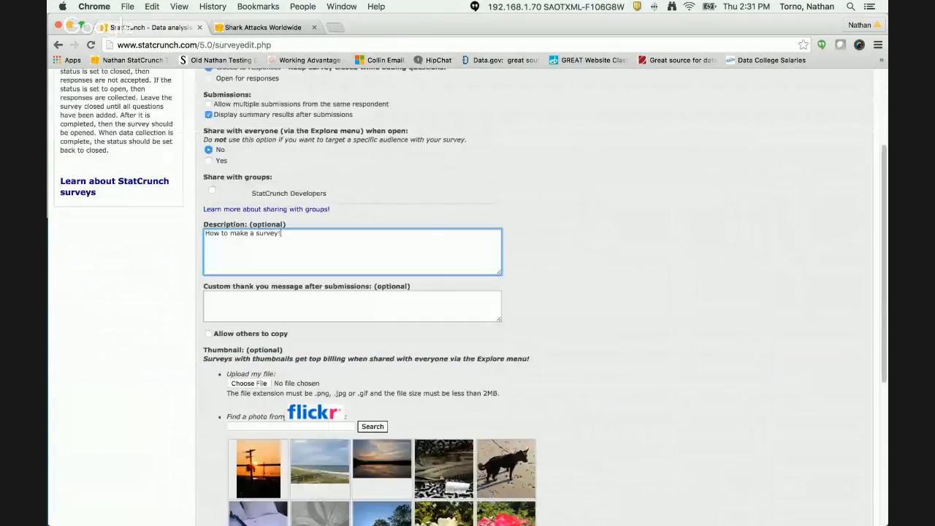
pyautogui.click(280, 306)
pyautogui.write('Thank you for t')
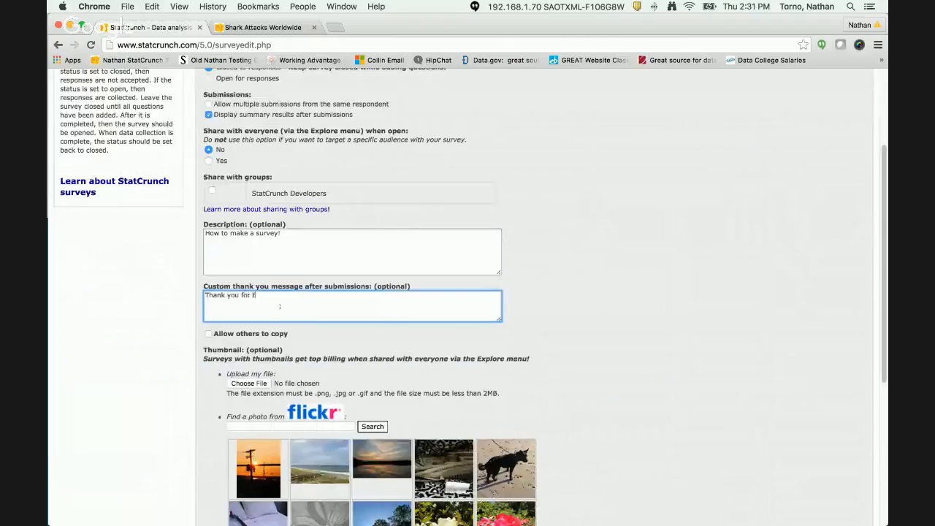
pyautogui.write('aking this KT ')
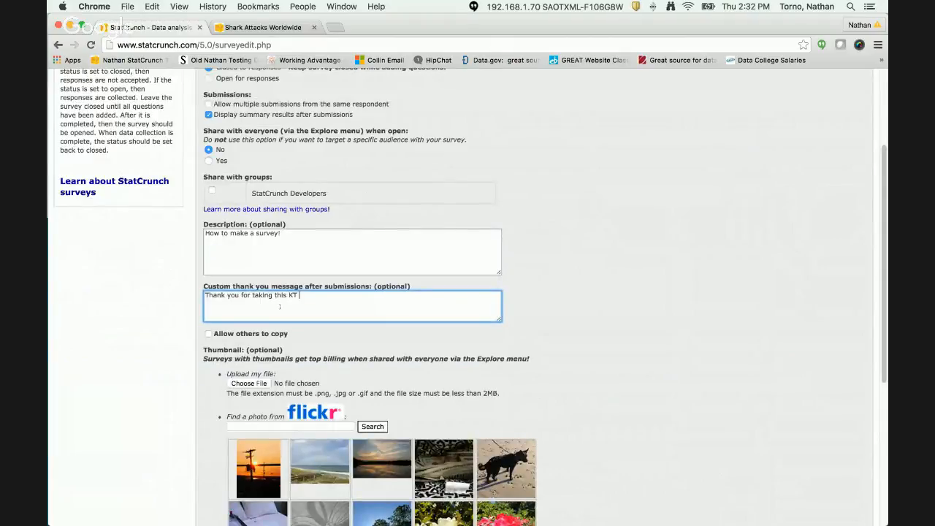
pyautogui.write('S')
pyautogui.press('BackSpace')
pyautogui.write('survey!')
pyautogui.moveTo(283, 234); pyautogui.dragTo(190, 222)
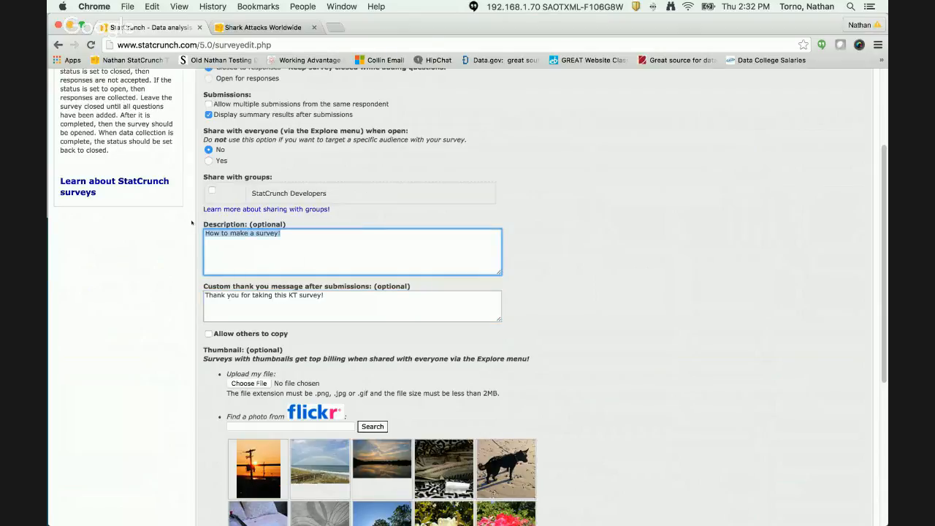
pyautogui.moveTo(349, 295); pyautogui.dragTo(166, 293)
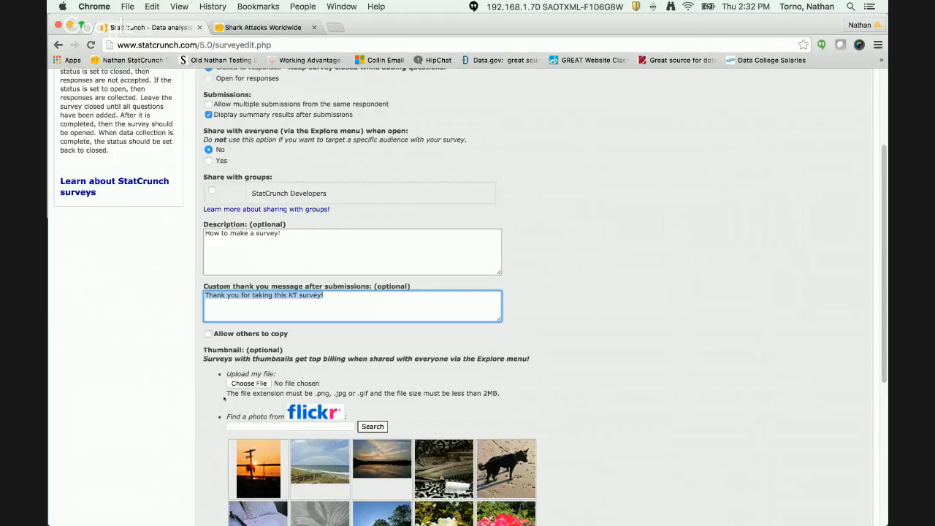
# - Try a Flickr photo found with the search term "bats" as the survey thumbnail, and remove it
pyautogui.scroll(-5, 225, 398)
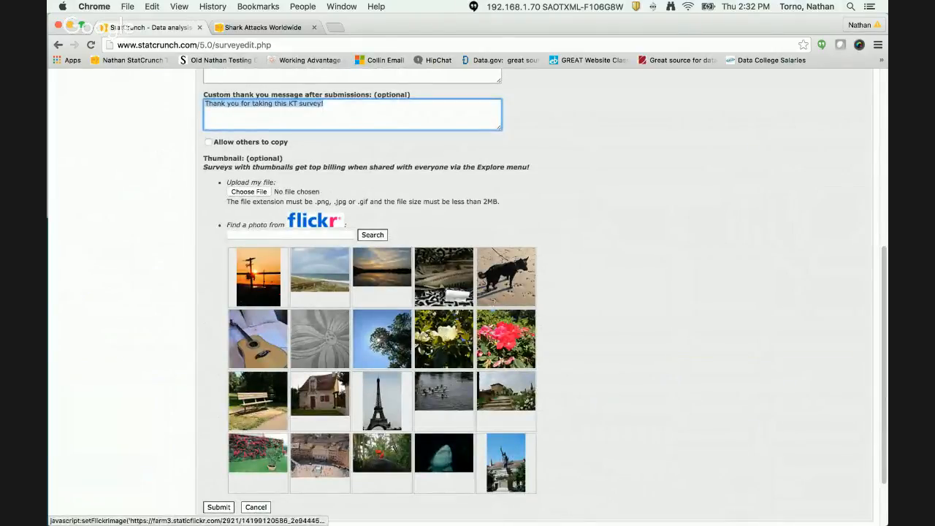
pyautogui.click(281, 234)
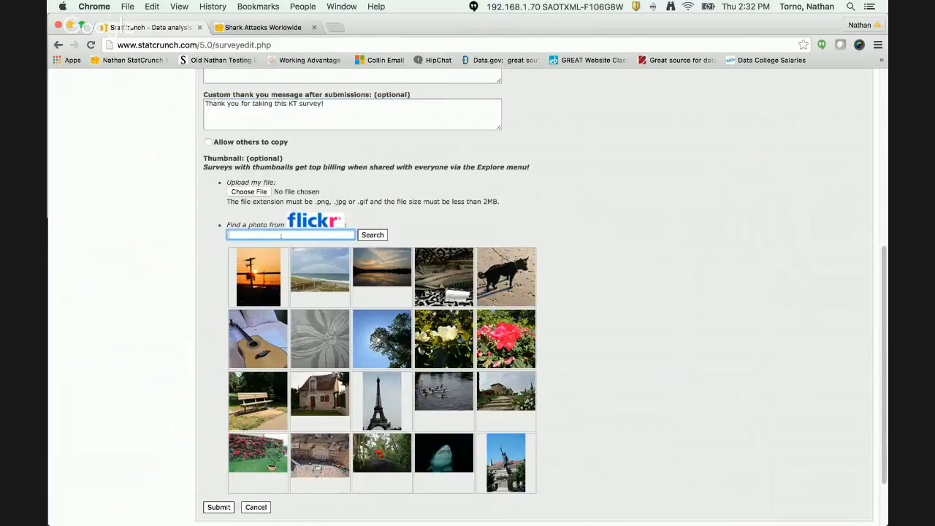
pyautogui.write('bats')
pyautogui.press('Return')
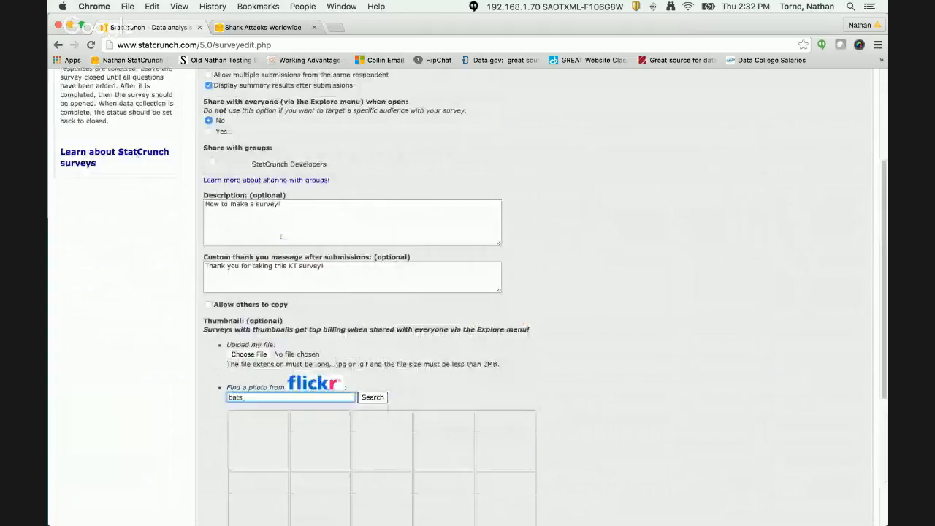
pyautogui.scroll(-4, 362, 250)
pyautogui.click(257, 274)
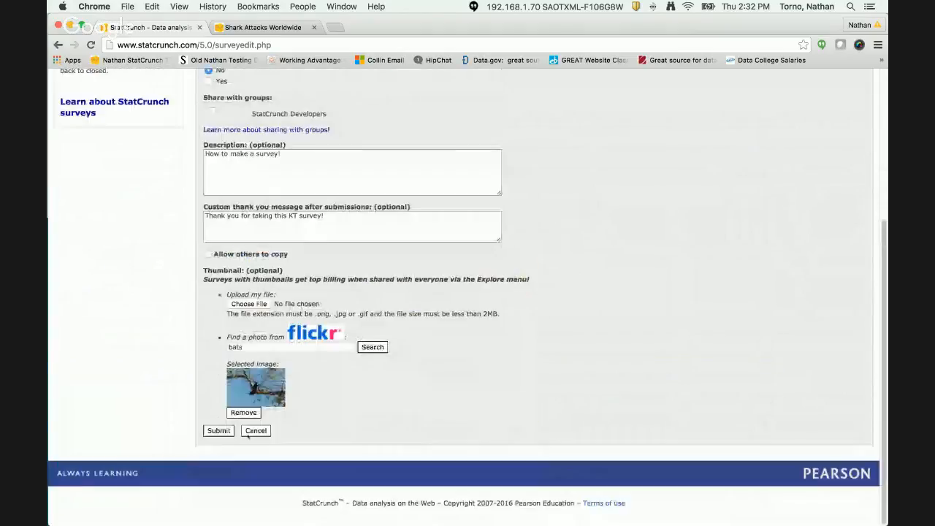
pyautogui.click(251, 412)
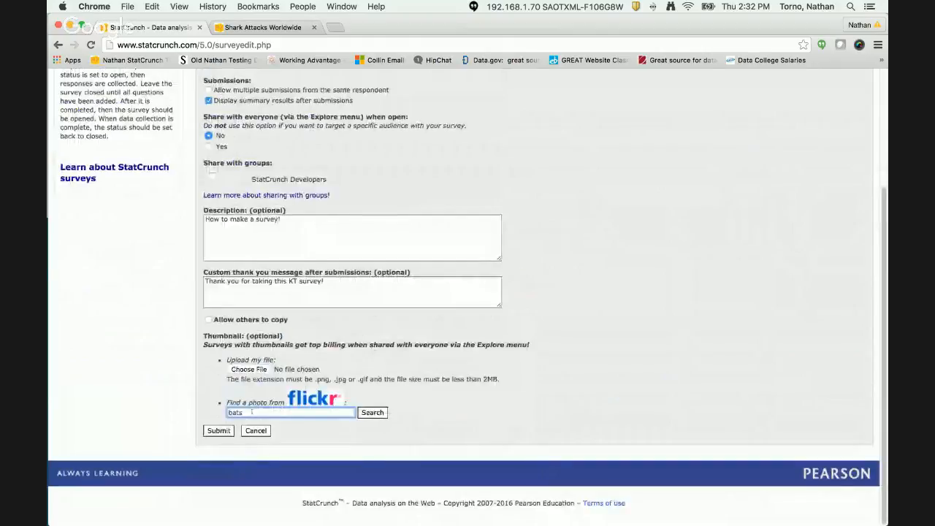
# - Search Flickr for "bat", choose the photo of a single bat on a pale background as the thumbnail, and submit the survey
pyautogui.press('BackSpace')
pyautogui.press('Return')
pyautogui.scroll(-5, 240, 379)
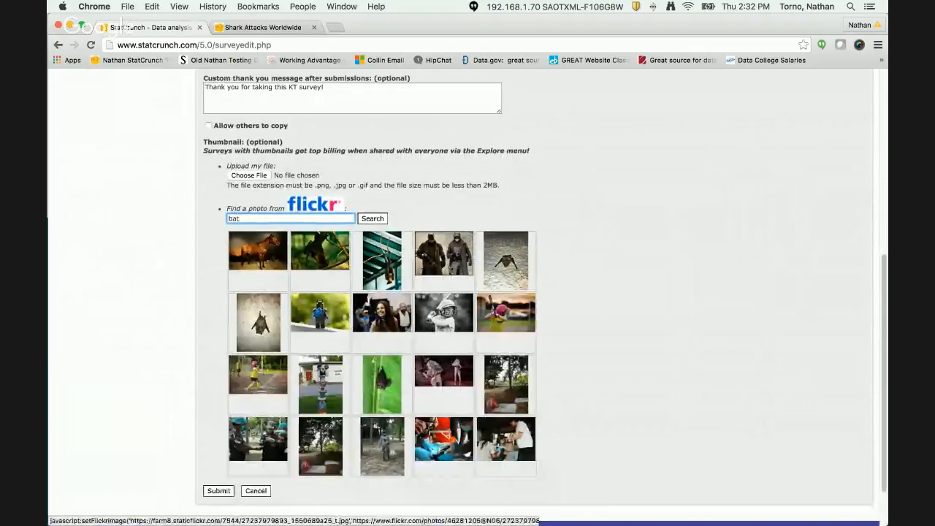
pyautogui.click(258, 322)
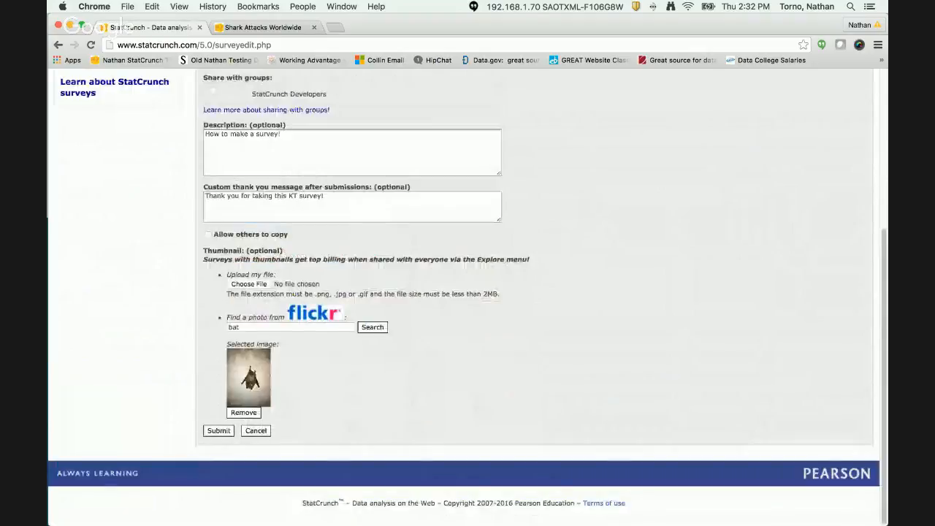
pyautogui.click(219, 430)
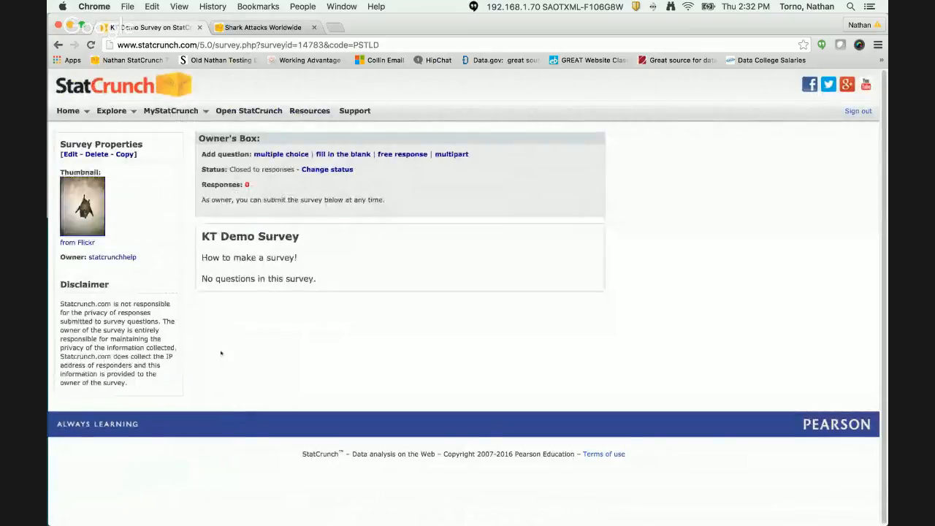
pyautogui.moveTo(298, 259); pyautogui.dragTo(273, 241)
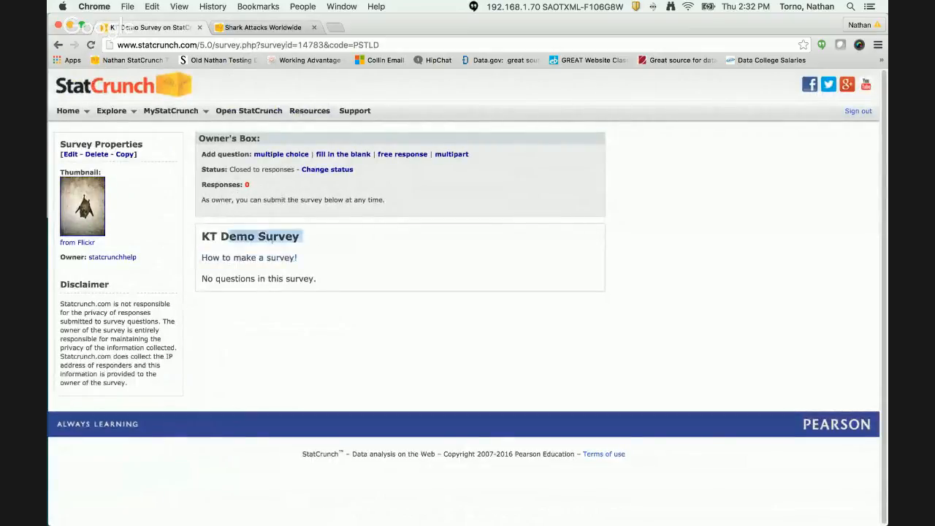
pyautogui.click(273, 241)
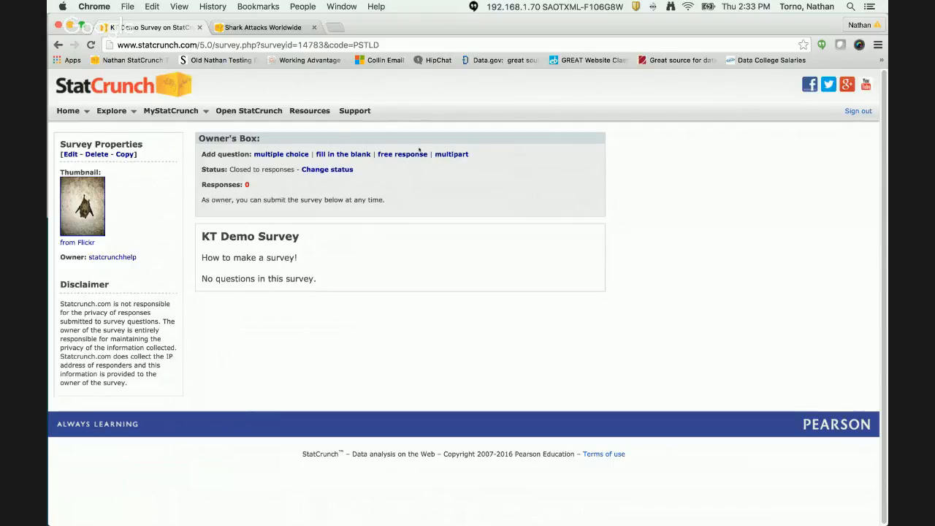
# - Add the multiple-choice question "What is your gender?" with the options Male and Female and the column label "Gender"
pyautogui.click(287, 154)
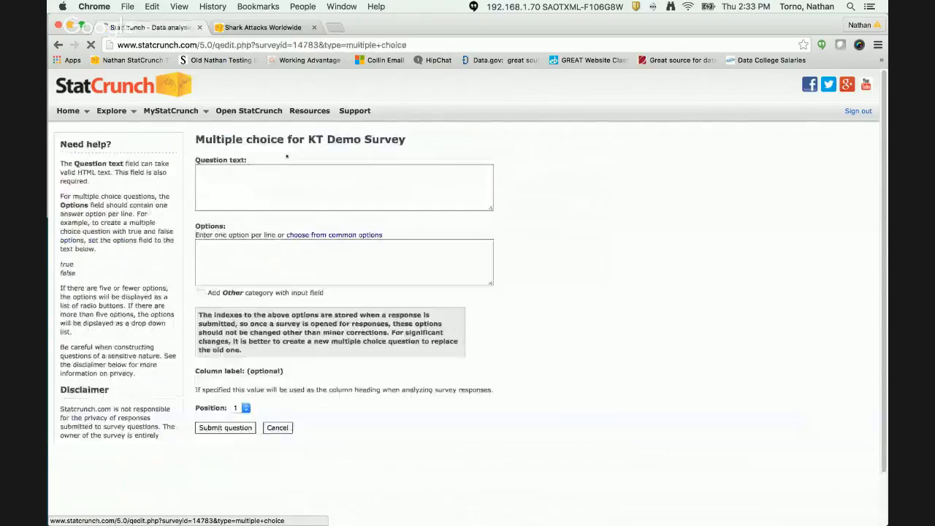
pyautogui.click(287, 195)
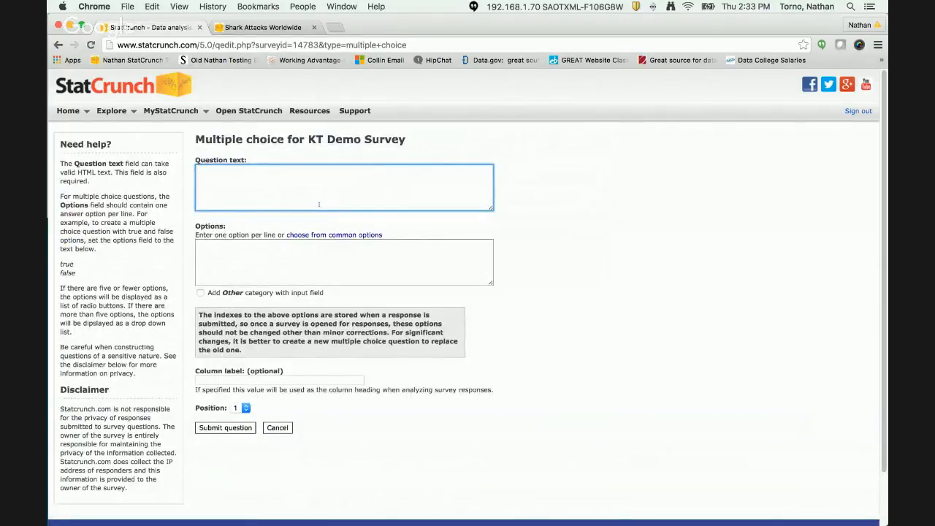
pyautogui.write('What is your gender?')
pyautogui.click(307, 263)
pyautogui.write('Male')
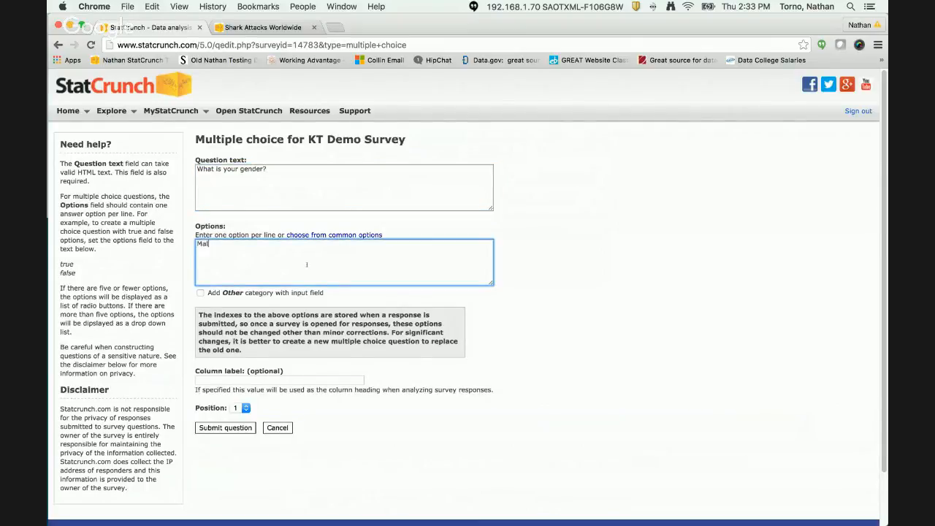
pyautogui.press('Tab')
pyautogui.click(311, 258)
pyautogui.write('Female')
pyautogui.click(229, 379)
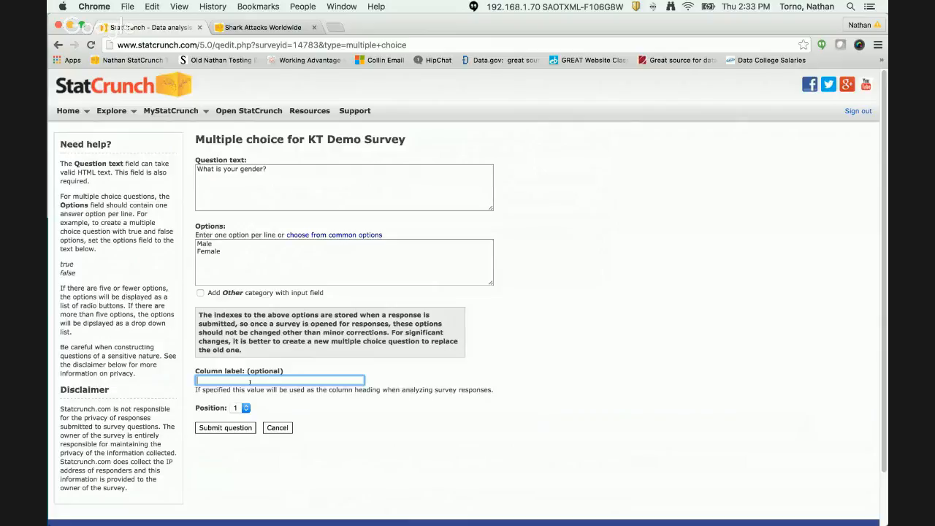
pyautogui.write('Gender')
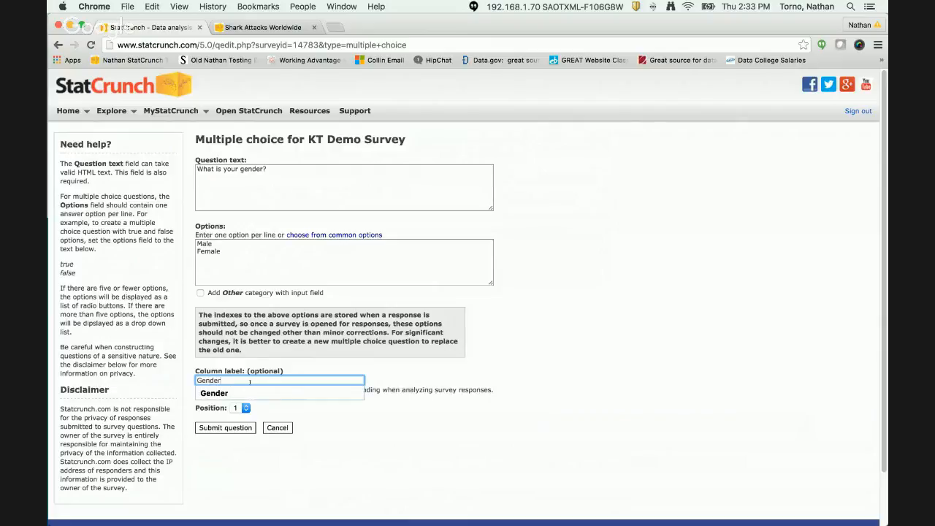
pyautogui.click(231, 428)
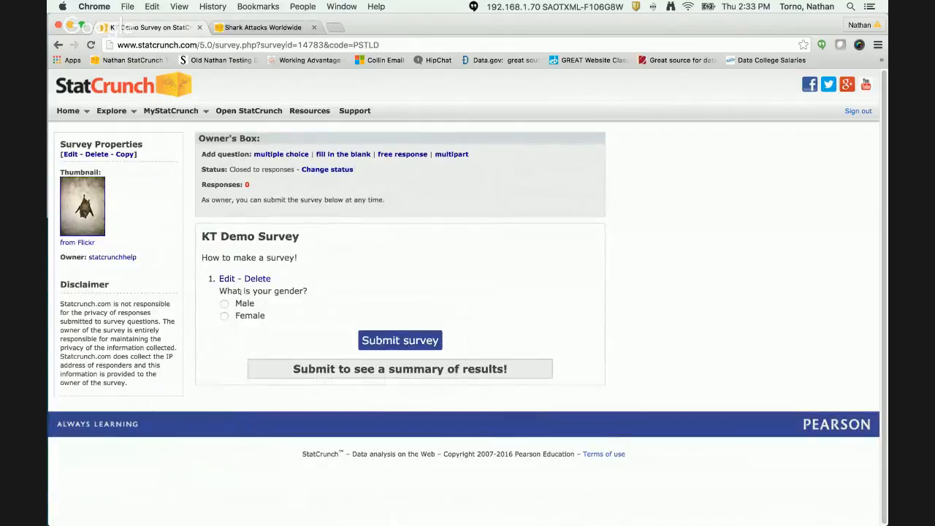
# - Start a fill-in-the-blank question reading "What is your age?" that only accepts numeric input
pyautogui.click(331, 155)
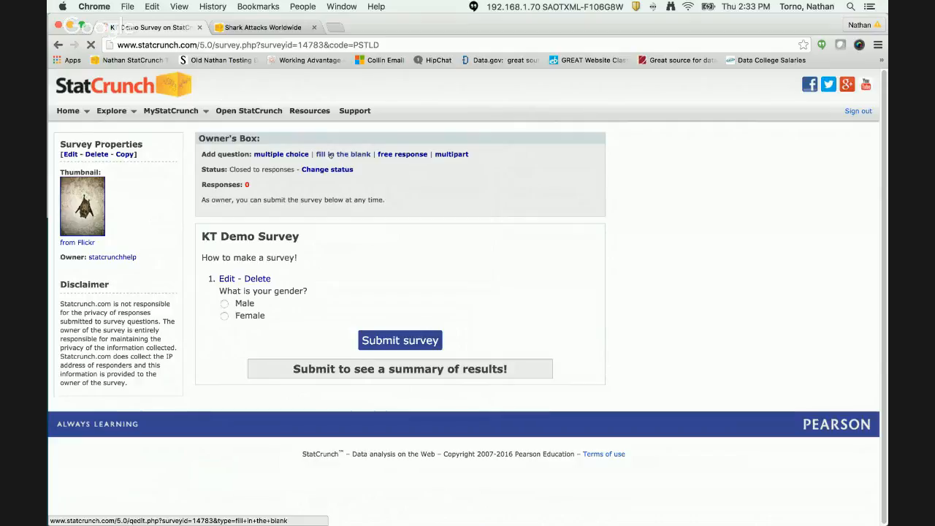
pyautogui.click(298, 193)
pyautogui.write('What is you')
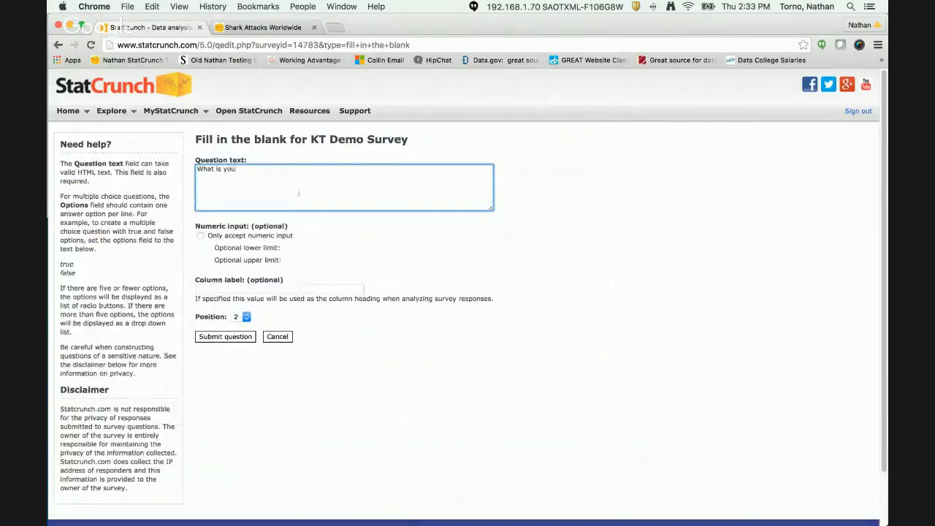
pyautogui.write('r age?')
pyautogui.click(200, 236)
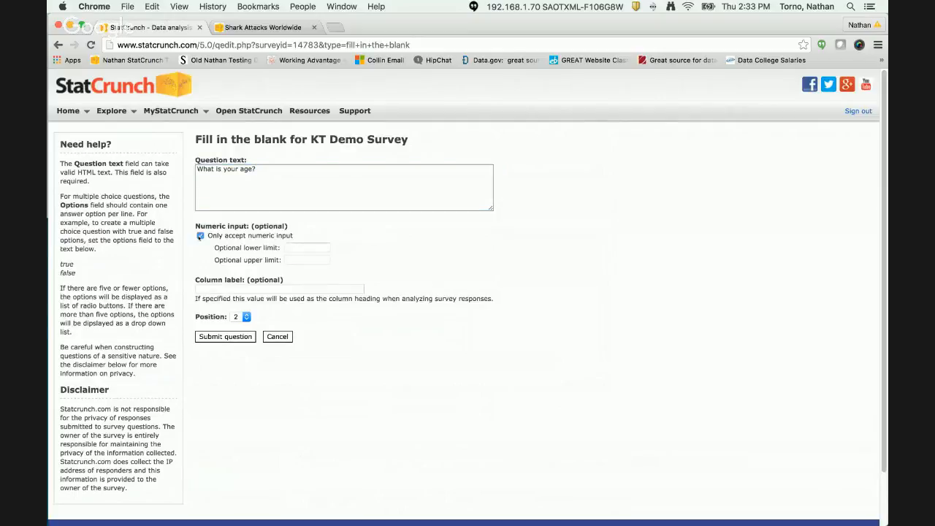
# - Set the age question's lower limit to 0 and upper limit to 120
pyautogui.click(301, 247)
pyautogui.write('0')
pyautogui.press('Tab')
pyautogui.write('100')
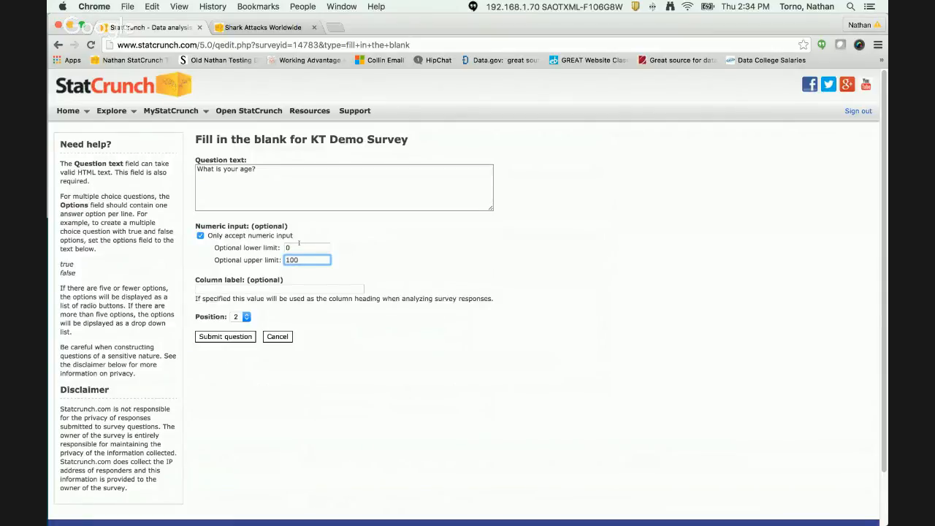
pyautogui.press('BackSpace')
pyautogui.press('BackSpace')
pyautogui.write('20')
# - Give the age question the column label "Age" and submit it to the survey
pyautogui.click(270, 287)
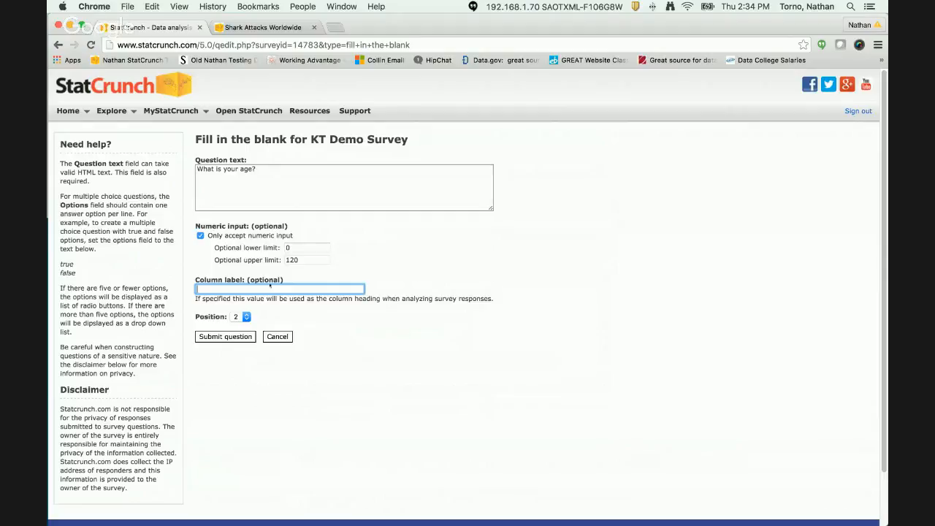
pyautogui.write('Age')
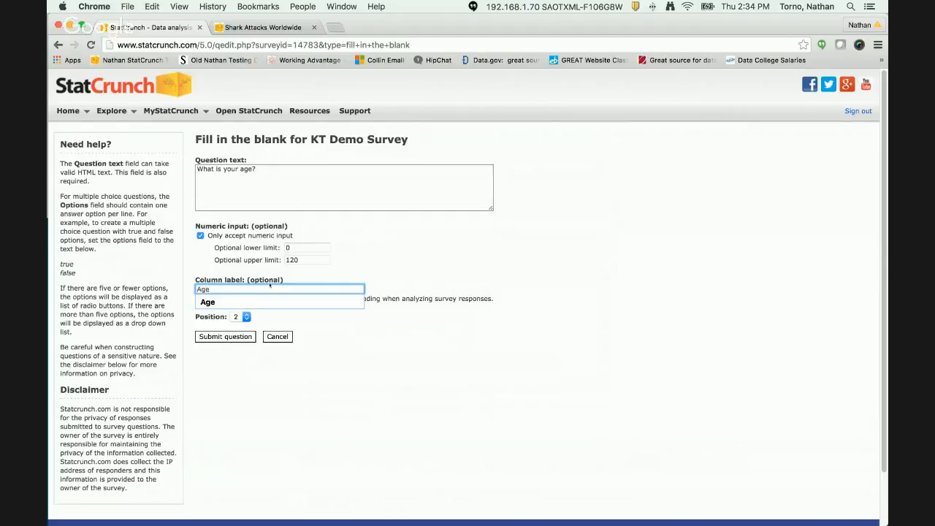
pyautogui.click(402, 253)
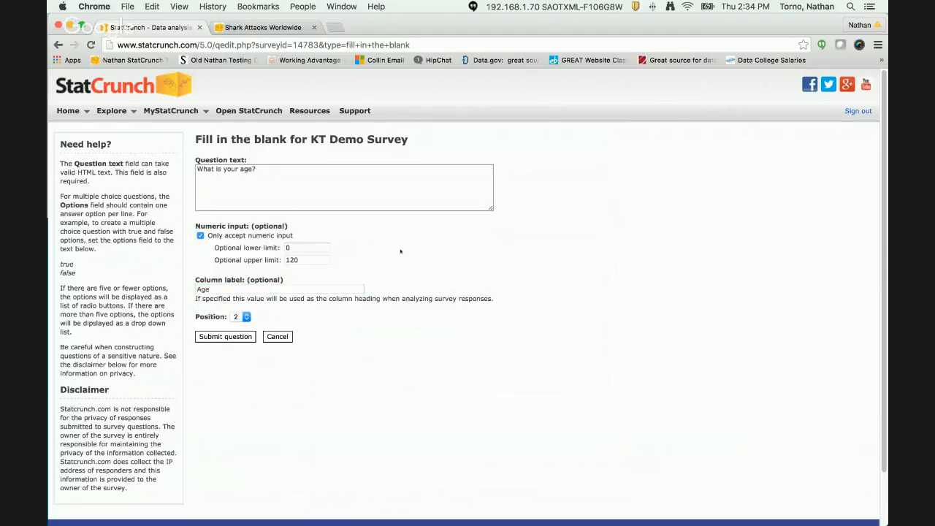
pyautogui.click(227, 336)
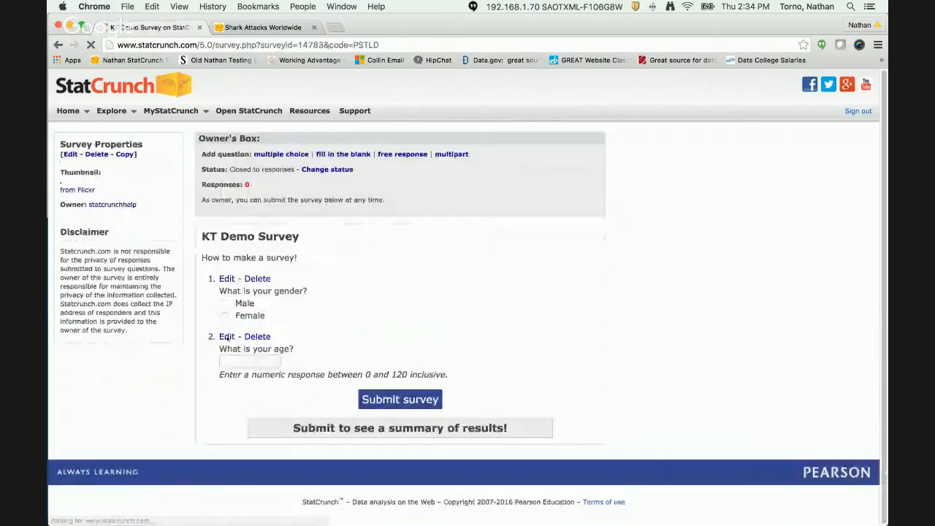
# - Try out the gender choices and the age answer field in the survey form
pyautogui.click(252, 366)
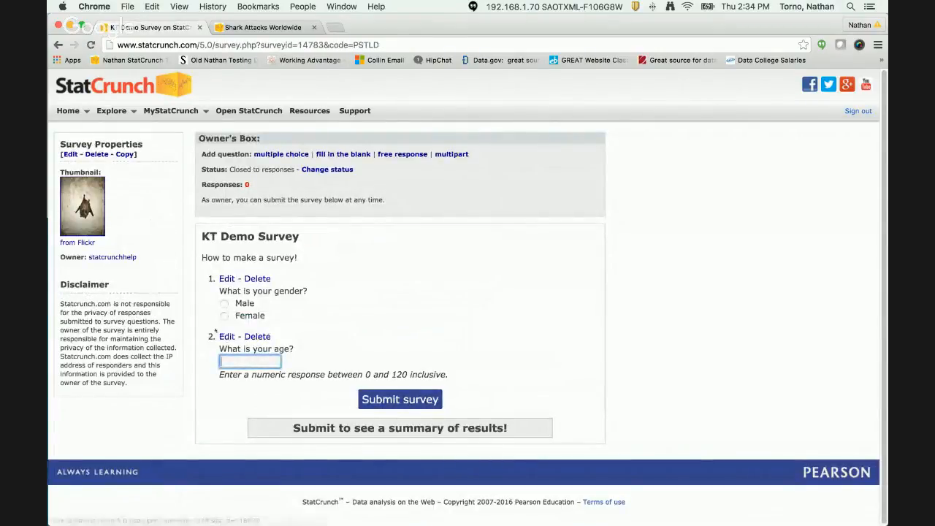
pyautogui.click(224, 304)
pyautogui.click(224, 316)
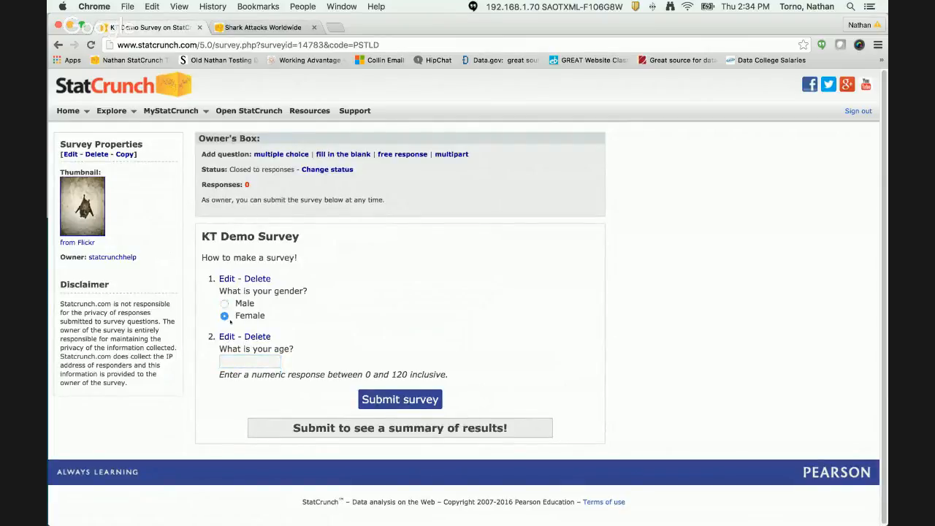
pyautogui.click(241, 356)
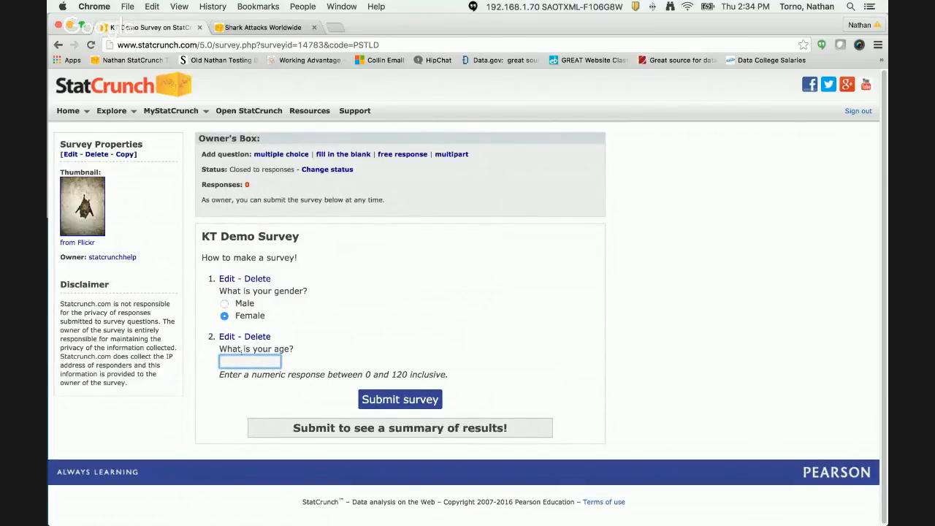
# - Start a free-response question with the text "How is this KT session going?"
pyautogui.click(414, 156)
pyautogui.click(267, 197)
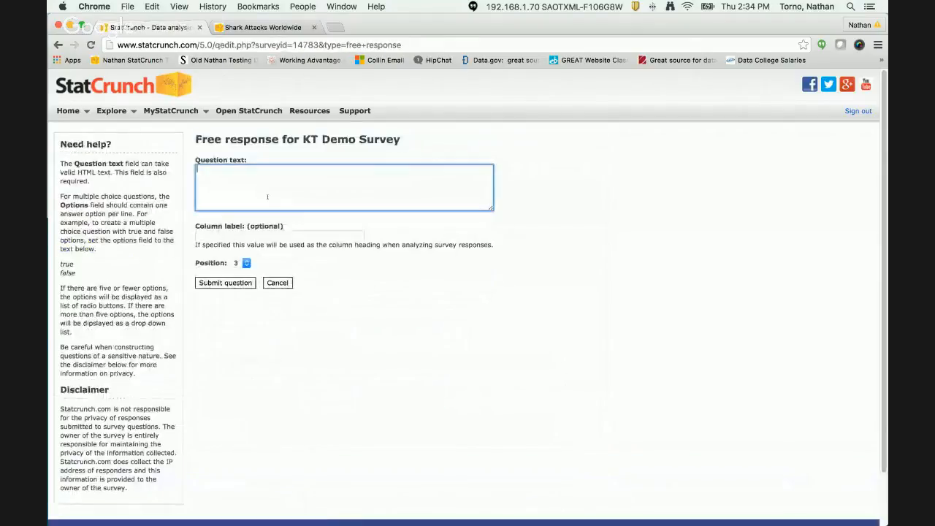
pyautogui.write('What')
pyautogui.press('BackSpace')
pyautogui.press('BackSpace')
pyautogui.press('BackSpace')
pyautogui.press('BackSpace')
pyautogui.write('H')
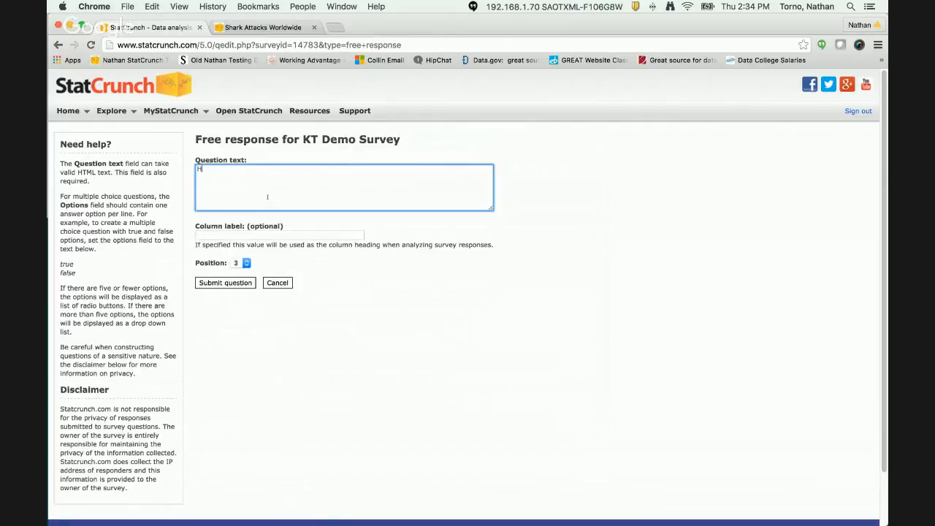
pyautogui.write('ow is this KT session going?')
# - Label the free-response question's column "KT Feedback" and submit the question
pyautogui.click(212, 238)
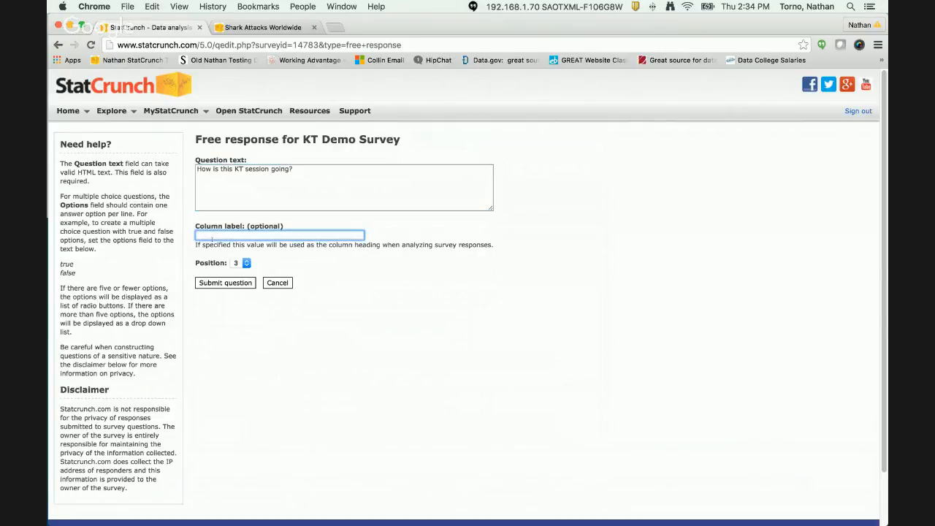
pyautogui.write('KT Feeb')
pyautogui.write('back')
pyautogui.press('Return')
# - Enlarge the answer box under the free-response question slightly
pyautogui.scroll(-3, 281, 363)
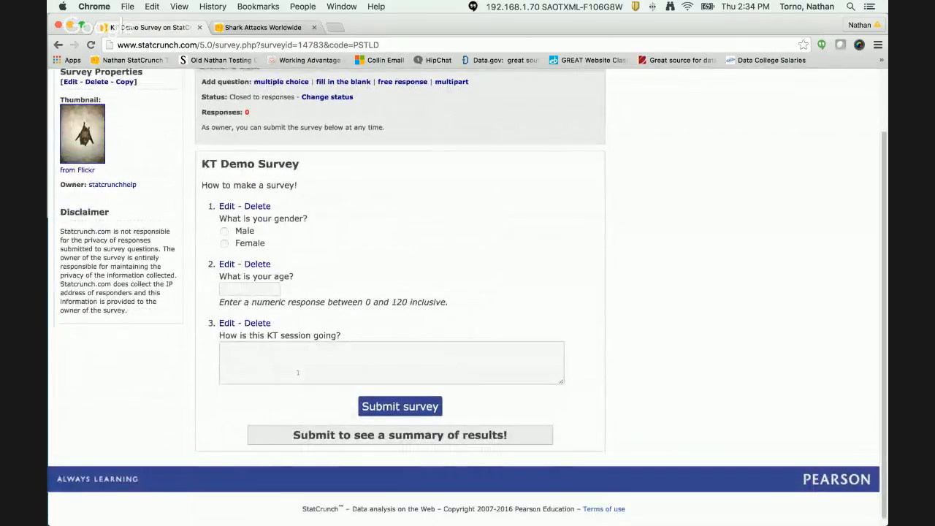
pyautogui.click(550, 379)
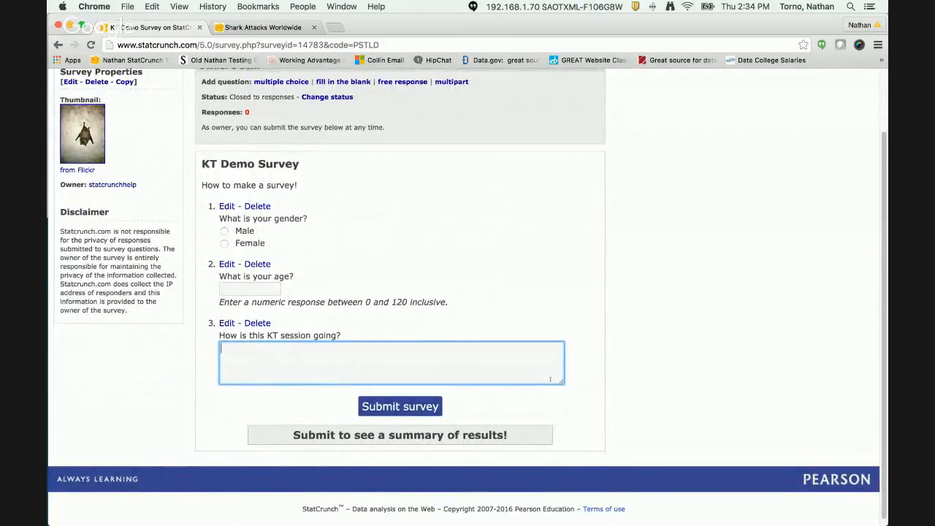
pyautogui.moveTo(561, 381); pyautogui.dragTo(565, 387)
pyautogui.click(555, 287)
pyautogui.scroll(1, 326, 285)
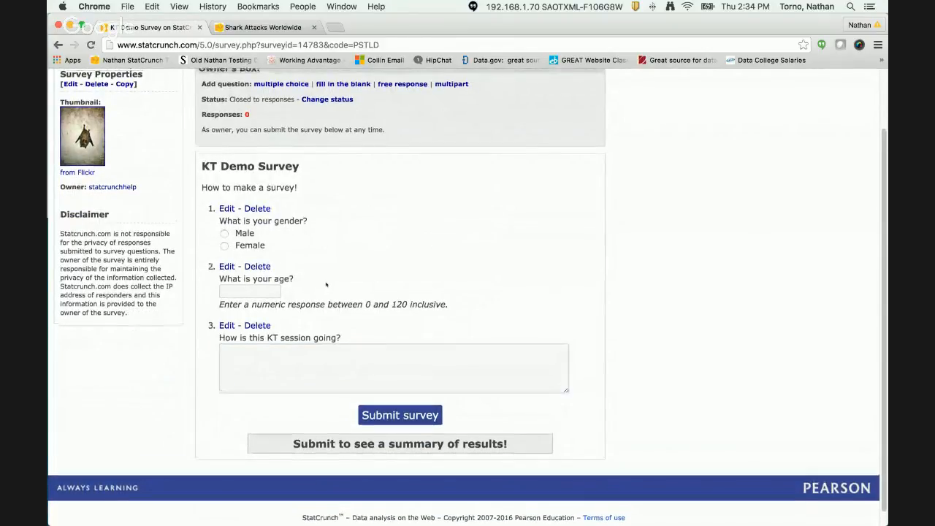
# - Add a multipart question with the text "Demo problem description with multiple parts."
pyautogui.scroll(3, 327, 285)
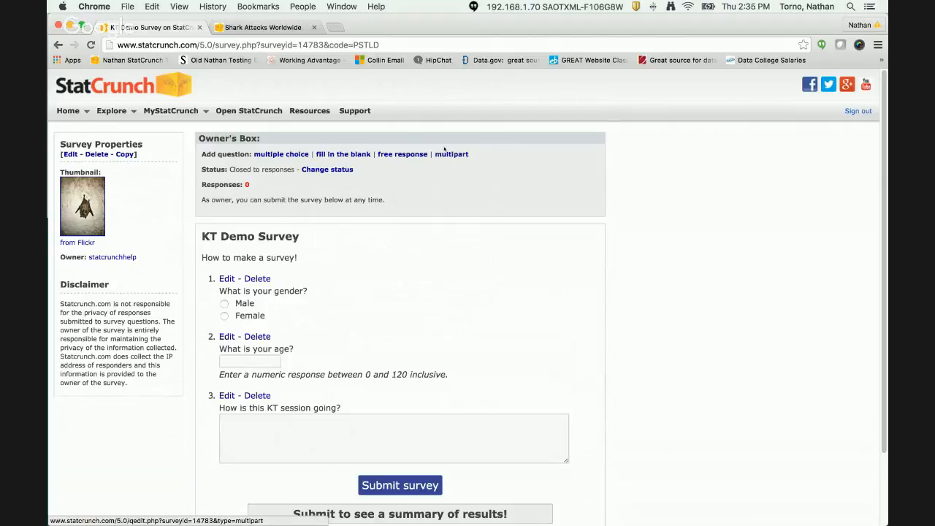
pyautogui.click(451, 154)
pyautogui.click(296, 197)
pyautogui.write('D')
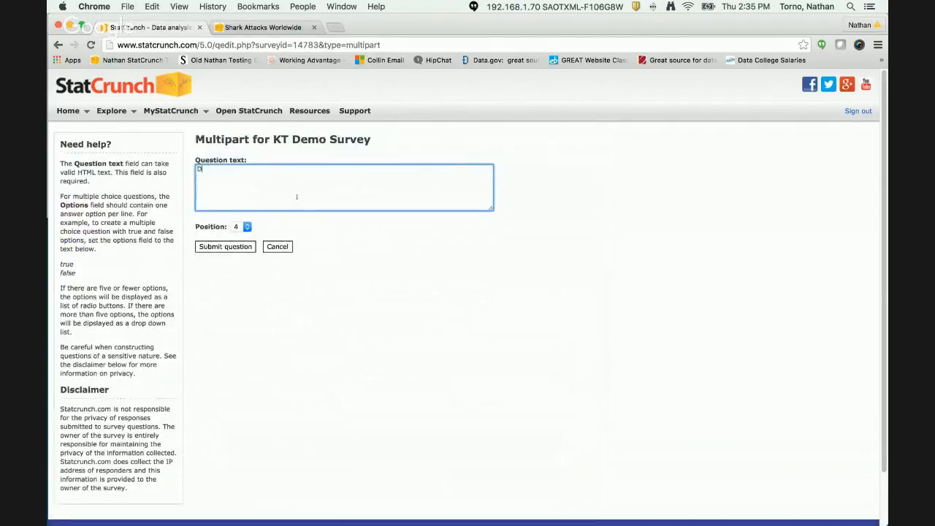
pyautogui.write('emo problem description with mult')
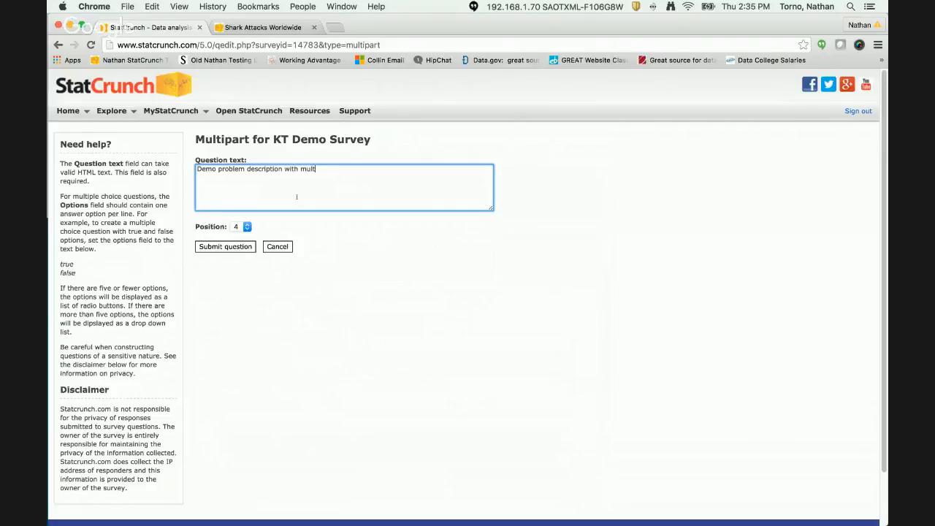
pyautogui.write('iple parts.')
pyautogui.click(219, 246)
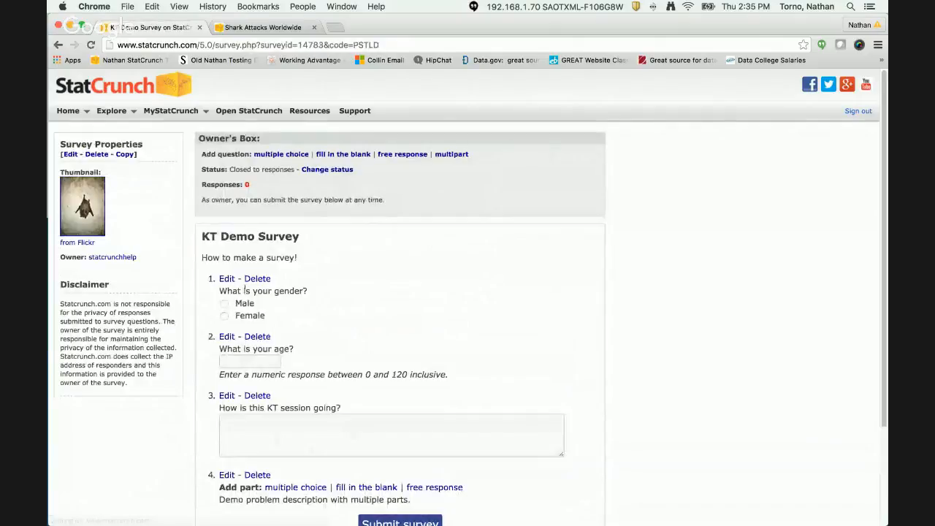
# - Start a multiple-choice part for question 4 asking "What is your favorite color?"
pyautogui.scroll(-3, 244, 290)
pyautogui.tripleClick(274, 375)
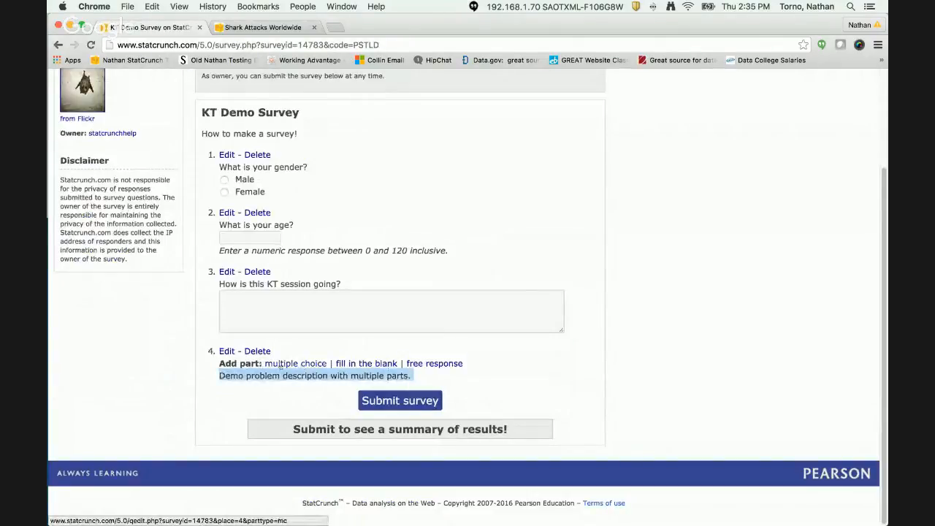
pyautogui.click(310, 363)
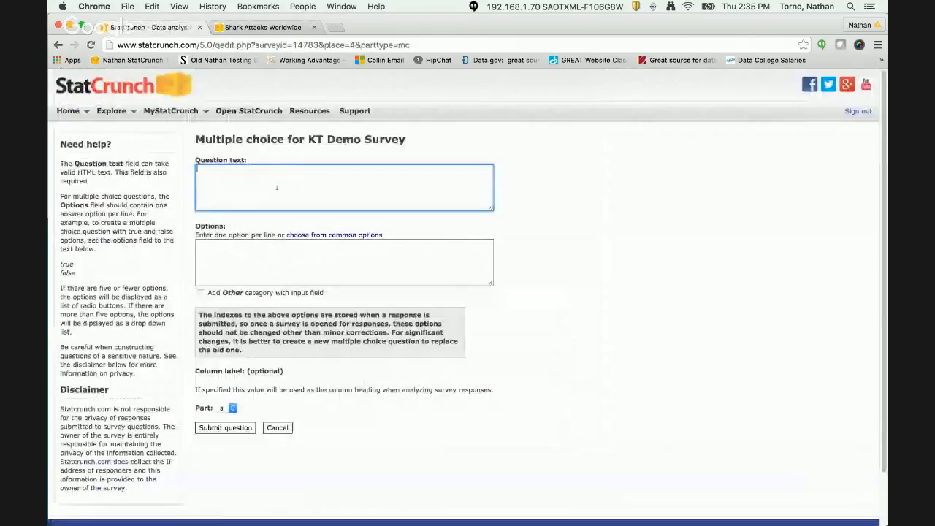
pyautogui.write('What is your favo')
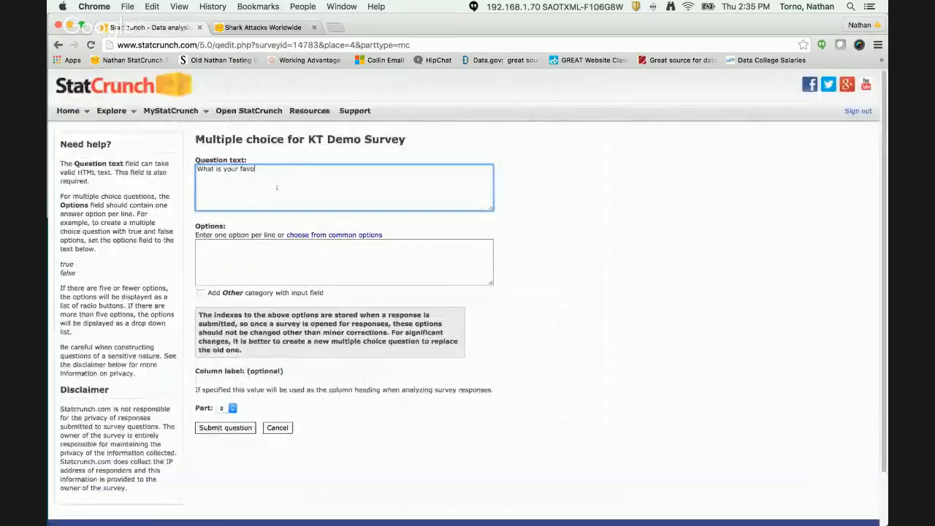
pyautogui.write('rite color?')
# - List Blue, Green, Red, Yellow and Orange as the color question's options, one per line
pyautogui.press('Tab')
pyautogui.press('Tab')
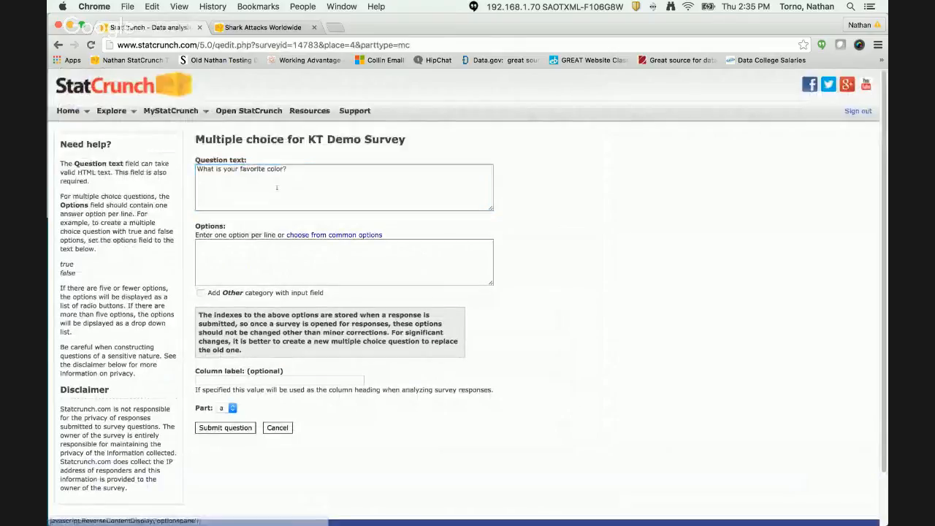
pyautogui.write('Blue,')
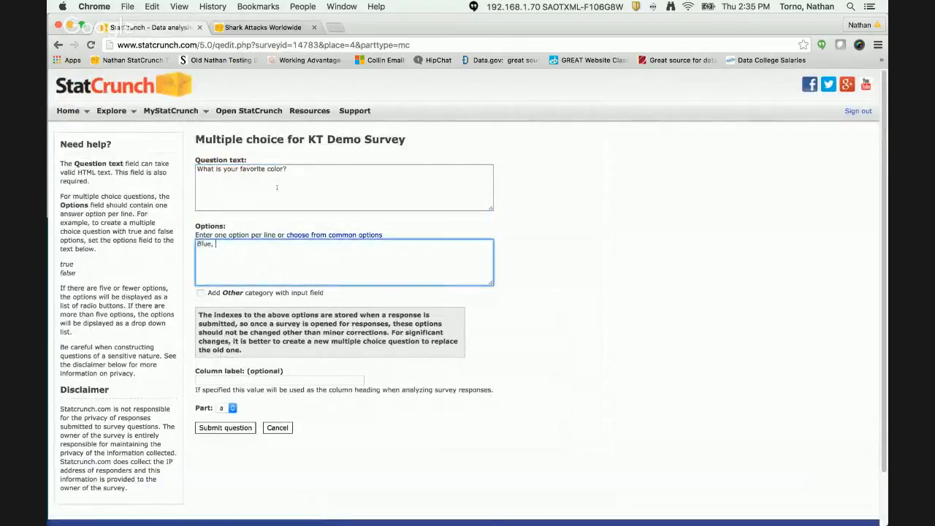
pyautogui.press('BackSpace')
pyautogui.press('Return')
pyautogui.write('Green')
pyautogui.write('Red')
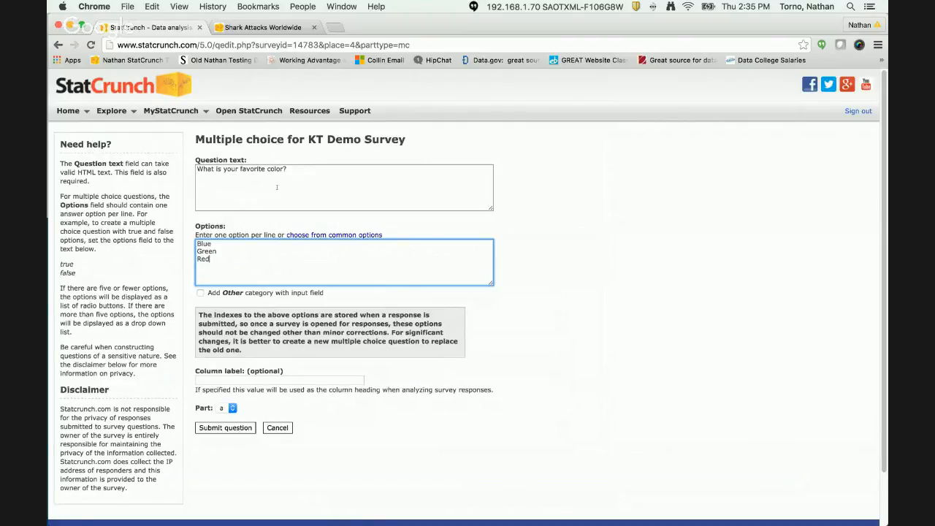
pyautogui.press('Return')
pyautogui.write('Yello')
pyautogui.write('w ')
pyautogui.write('Orang')
pyautogui.write('e')
# - Add an Other category with input field, set the column label to "Color", and submit the question part
pyautogui.click(200, 293)
pyautogui.click(232, 380)
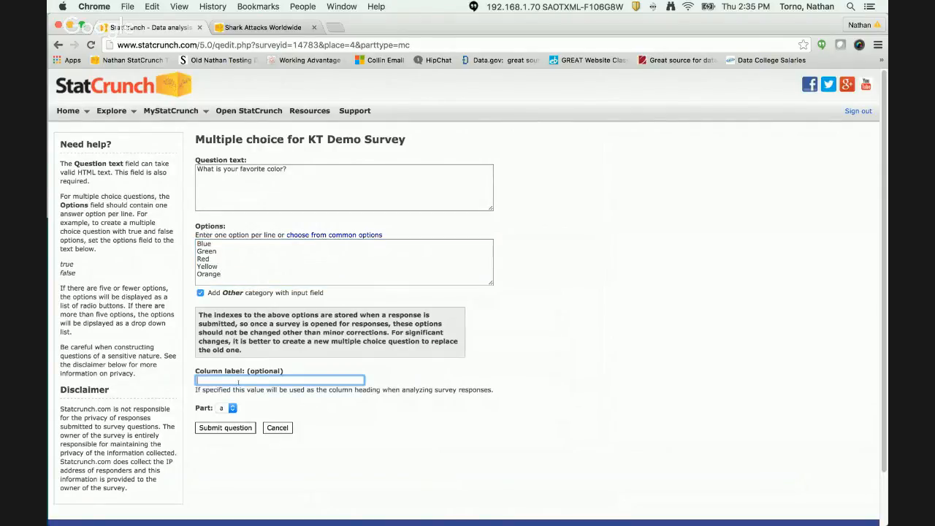
pyautogui.write('Color')
pyautogui.click(224, 428)
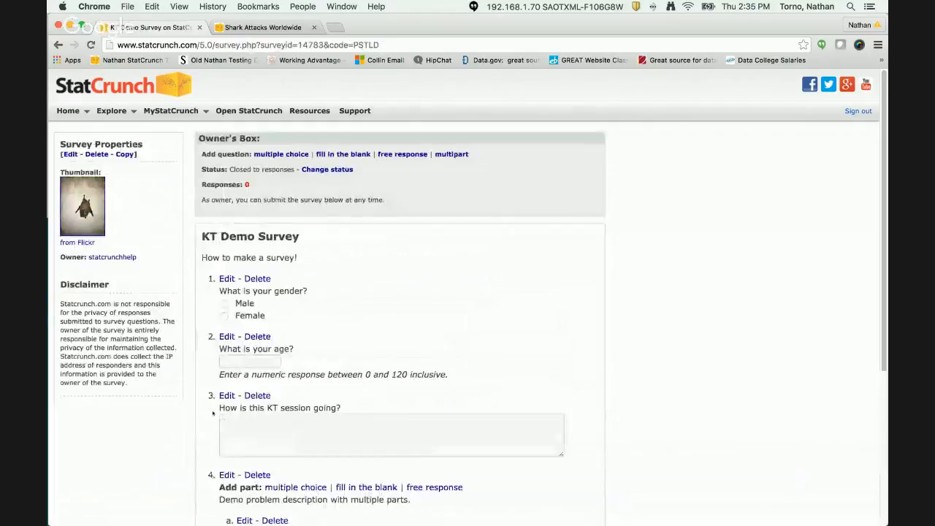
# - Add a fill-in-the-blank part to question 4 asking "How much do you sleep per night (in hours)?"
pyautogui.scroll(-5, 287, 374)
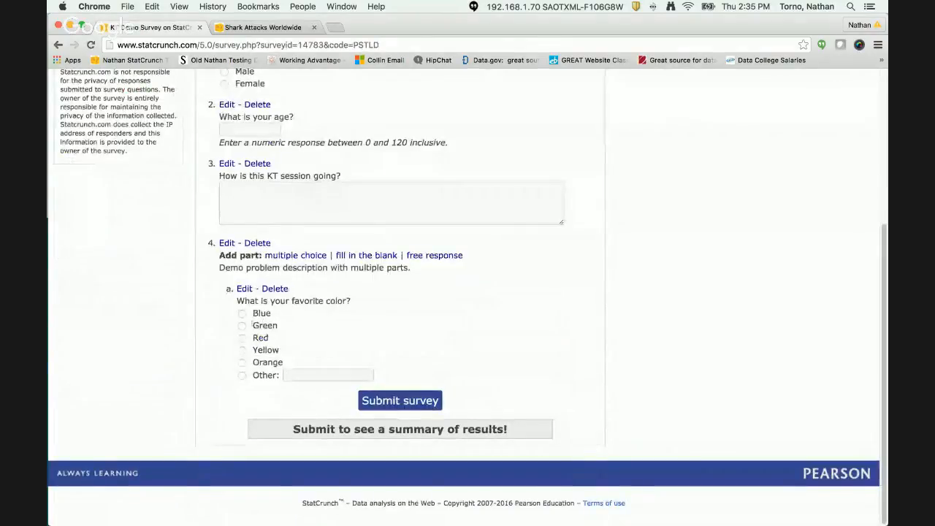
pyautogui.click(366, 254)
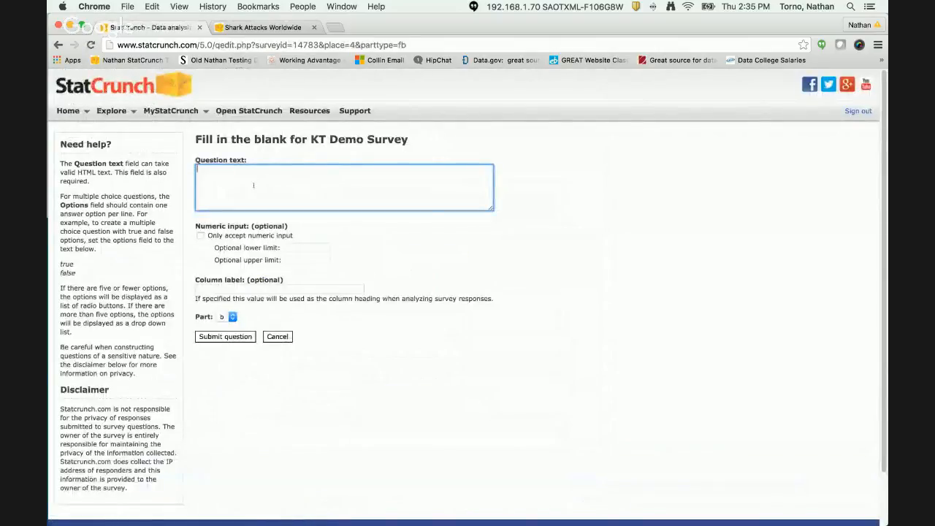
pyautogui.write('What')
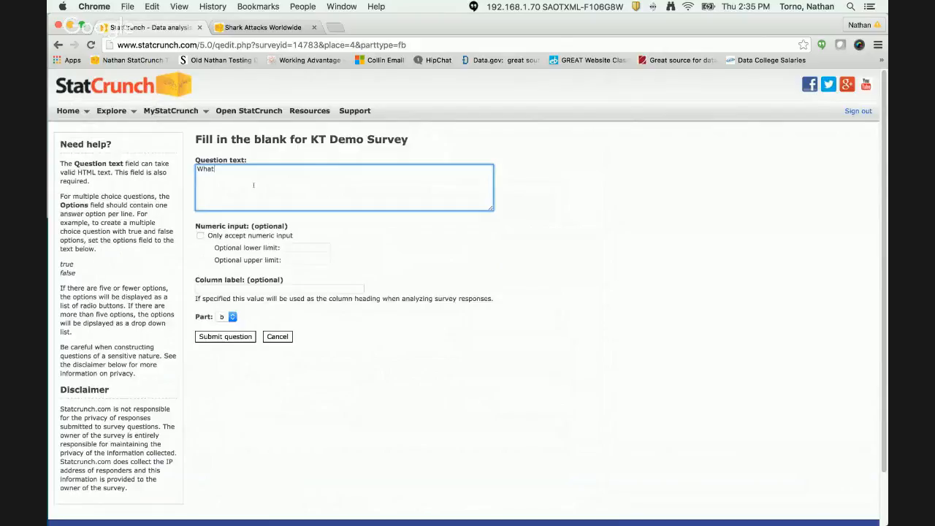
pyautogui.press('BackSpace')
pyautogui.press('BackSpace')
pyautogui.press('BackSpace')
pyautogui.press('BackSpace')
pyautogui.write('How much do you sleep per night in')
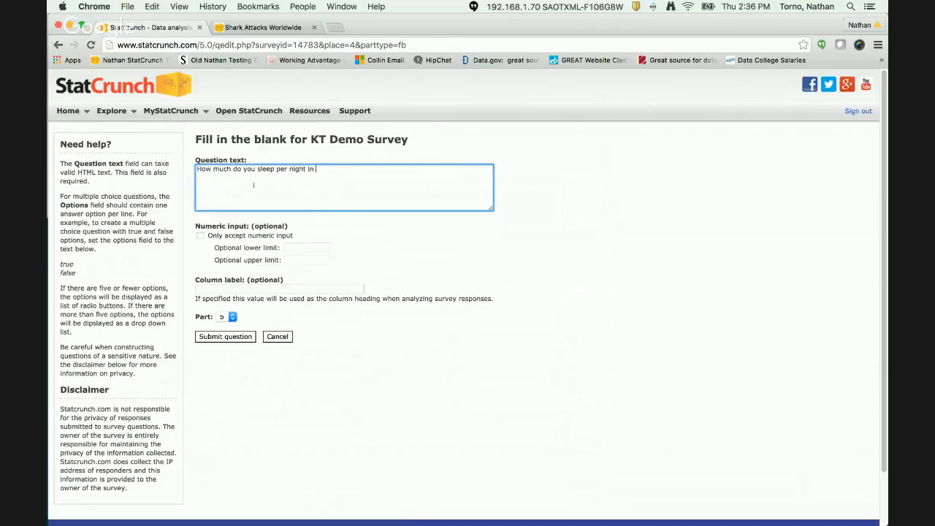
pyautogui.press('BackSpace')
pyautogui.press('BackSpace')
pyautogui.press('BackSpace')
pyautogui.write('(in hours)?')
# - Restrict the sleep question to numeric input with a lower limit of 0 and an upper limit of 24
pyautogui.click(215, 241)
pyautogui.click(200, 236)
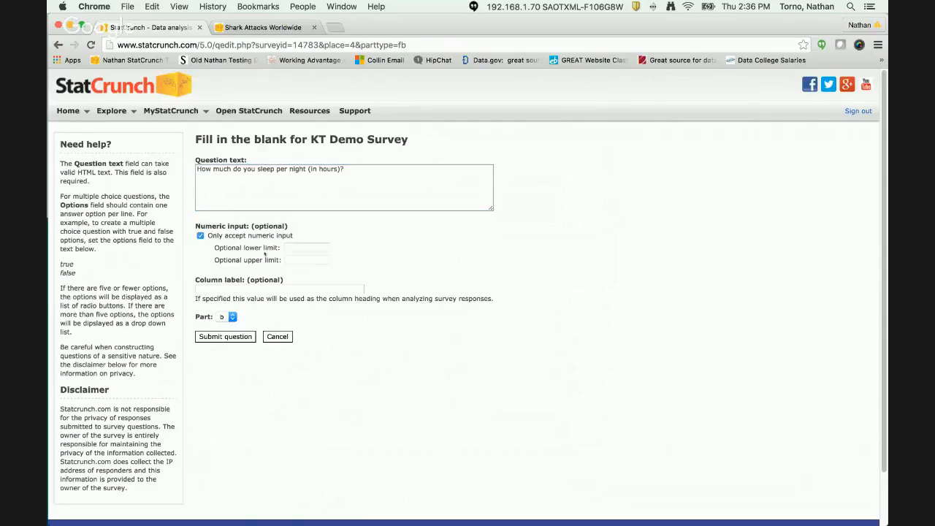
pyautogui.click(308, 247)
pyautogui.write('0')
pyautogui.press('Tab')
pyautogui.write('24')
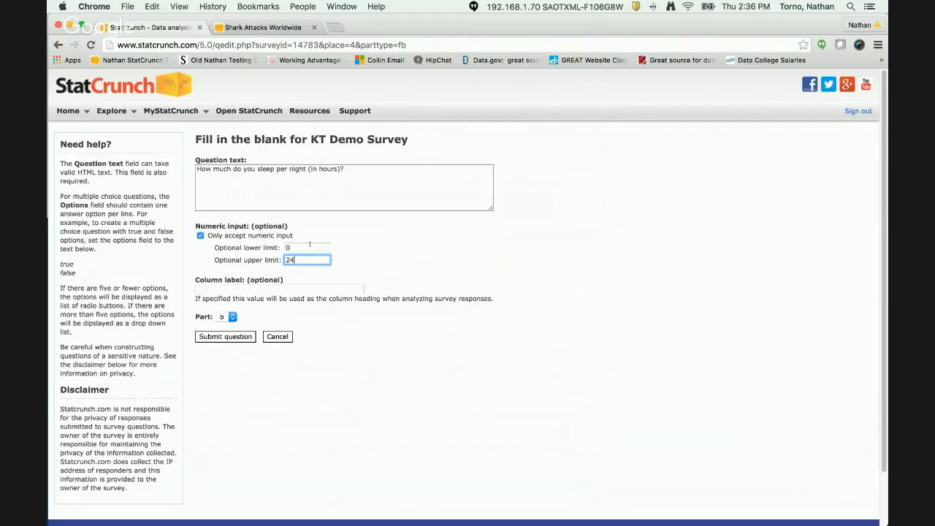
# - Set the sleep question's column label to "Sleep" and submit the question part
pyautogui.press('Tab')
pyautogui.write('Sleep')
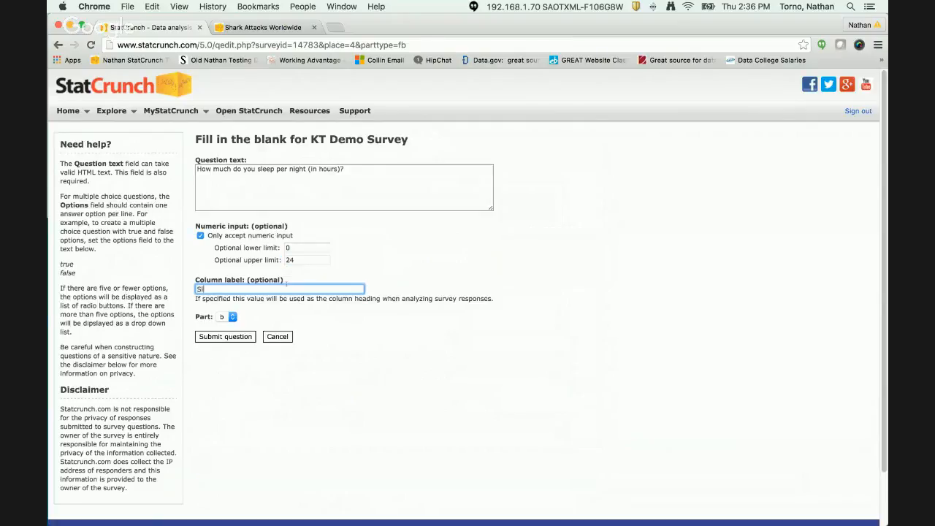
pyautogui.click(225, 337)
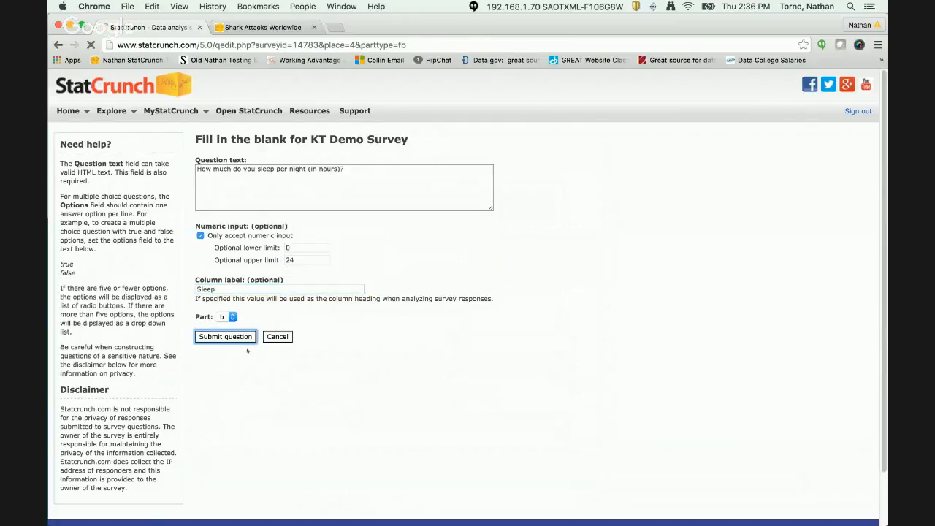
# - Review the survey's questions, examining the shared description and the two parts of question 4
pyautogui.scroll(-3, 237, 357)
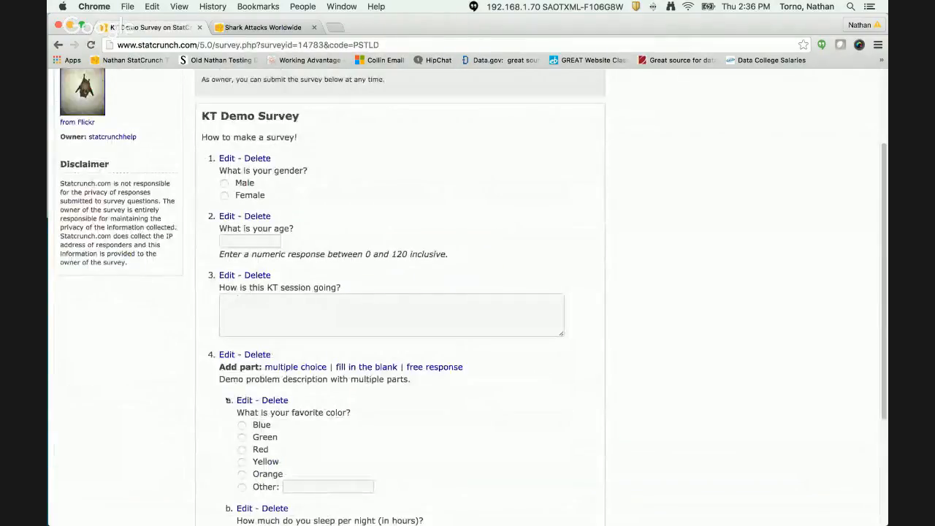
pyautogui.scroll(-2, 218, 389)
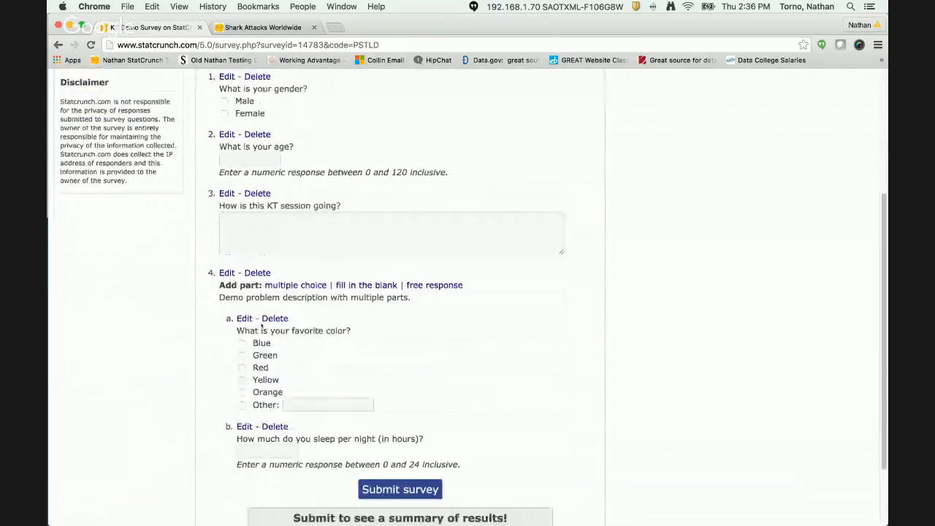
pyautogui.moveTo(218, 297); pyautogui.dragTo(467, 294)
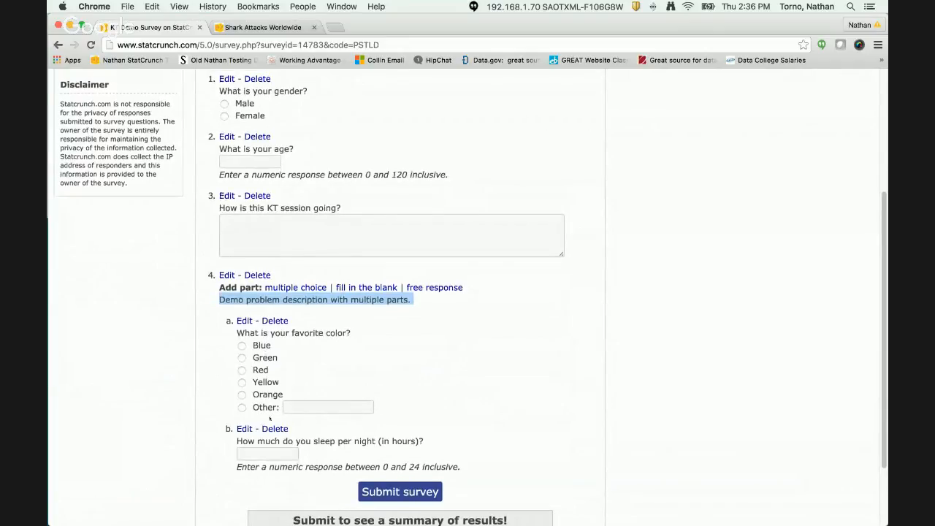
pyautogui.scroll(5, 270, 391)
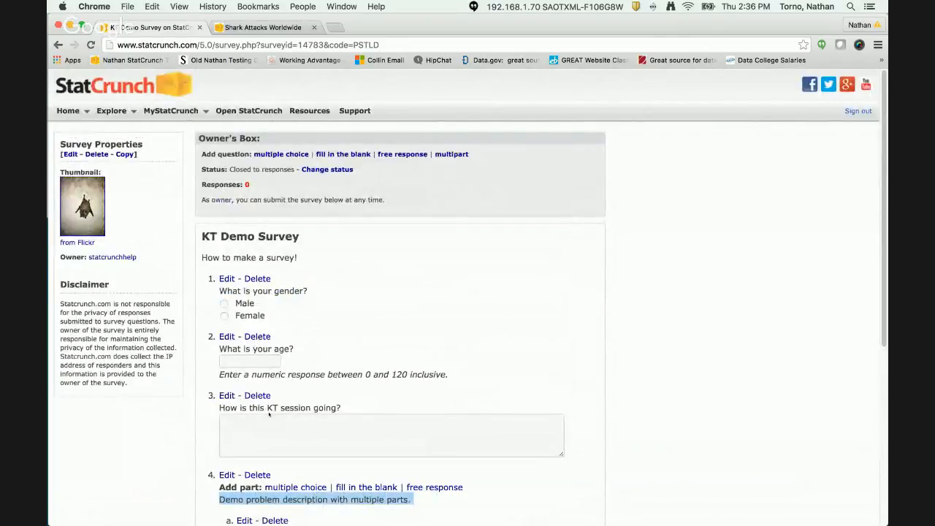
pyautogui.scroll(-5, 269, 414)
pyautogui.scroll(4, 271, 417)
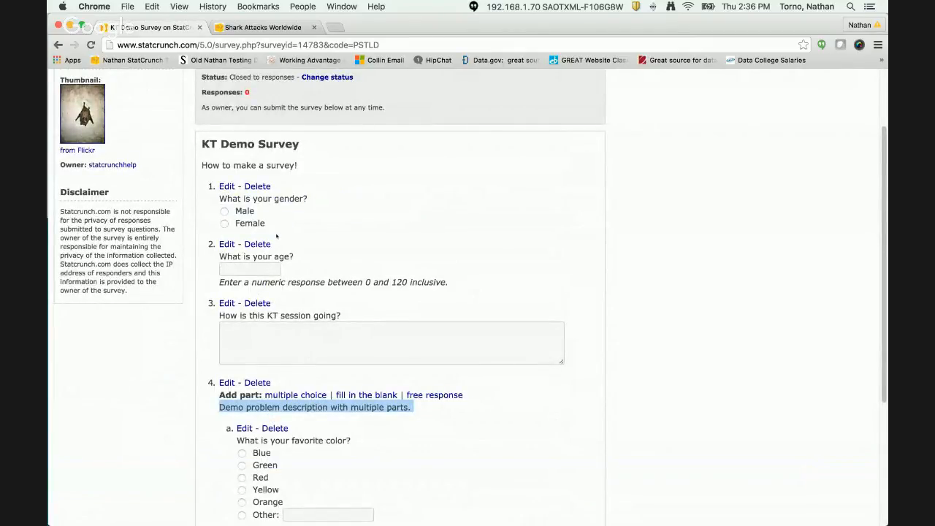
pyautogui.scroll(2, 296, 313)
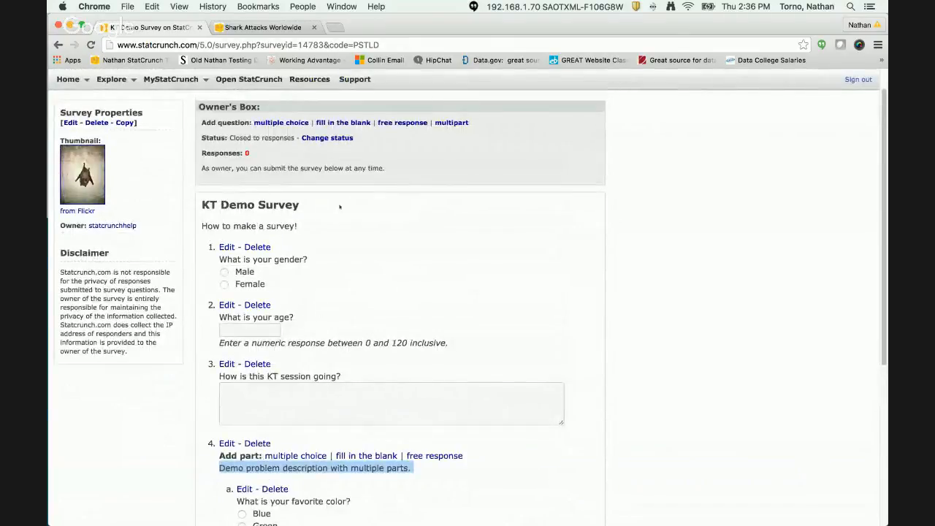
# - Edit the survey properties to allow multiple submissions from the same respondent, set the status to Open for responses, and save
pyautogui.click(70, 123)
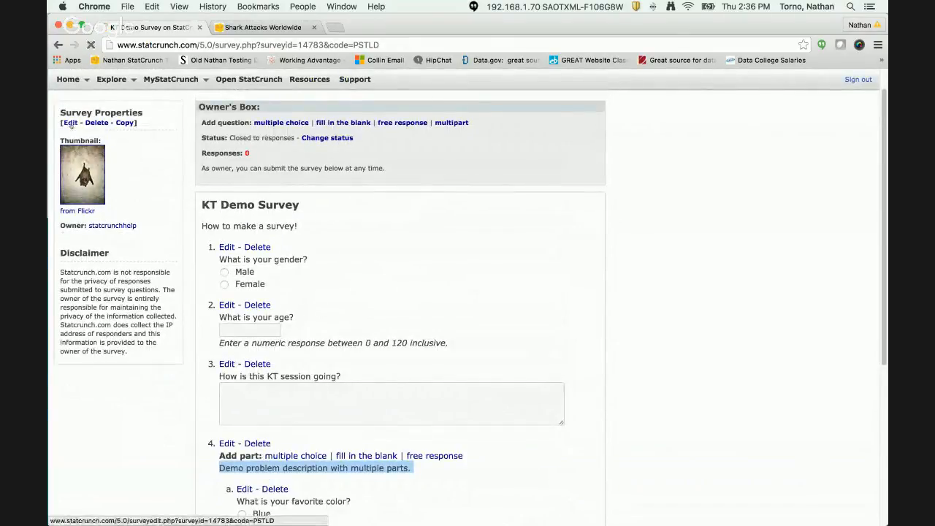
pyautogui.click(209, 247)
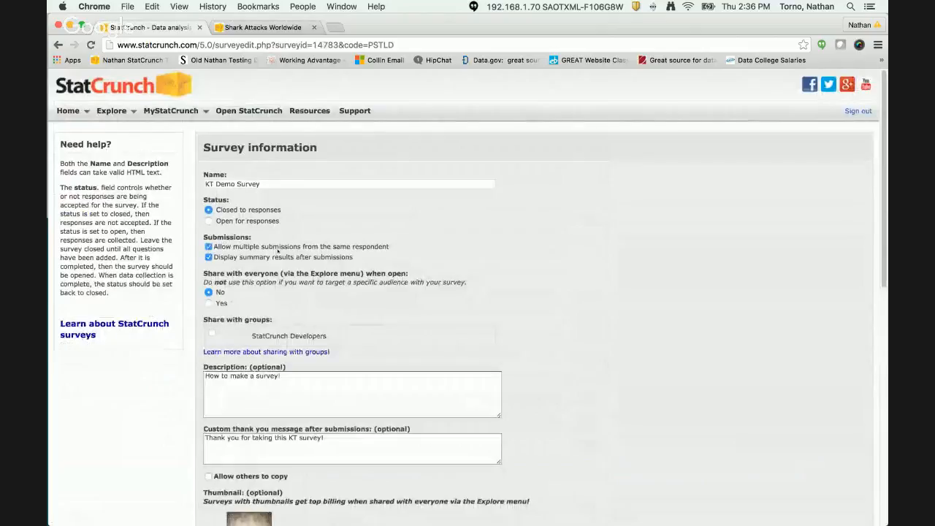
pyautogui.scroll(-10, 231, 251)
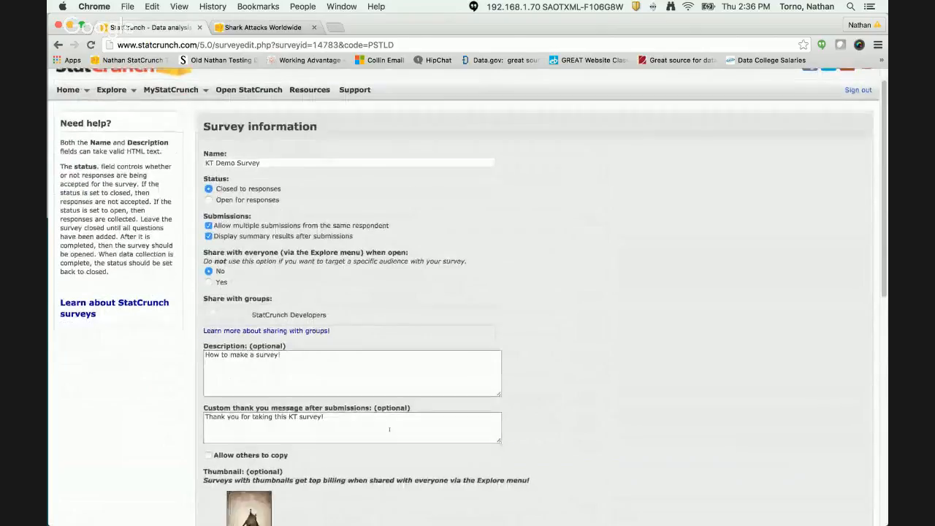
pyautogui.scroll(10, 198, 401)
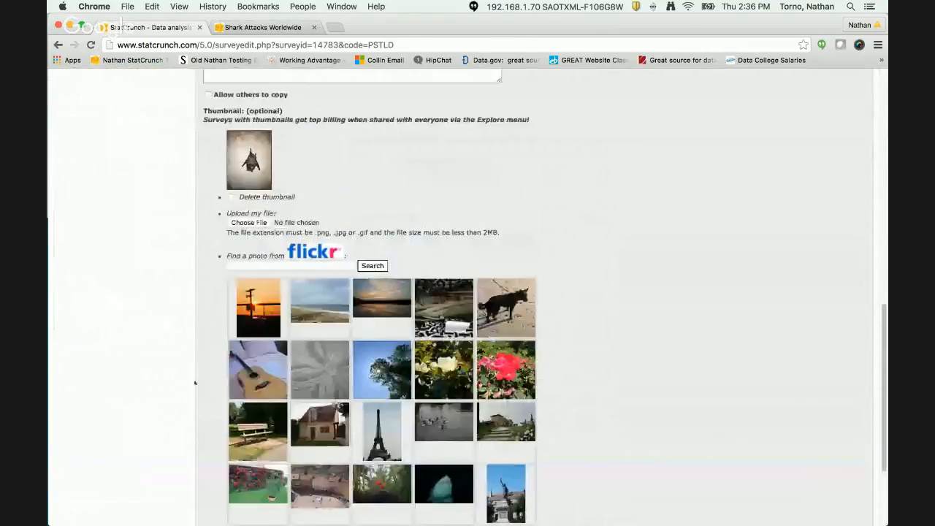
pyautogui.click(209, 221)
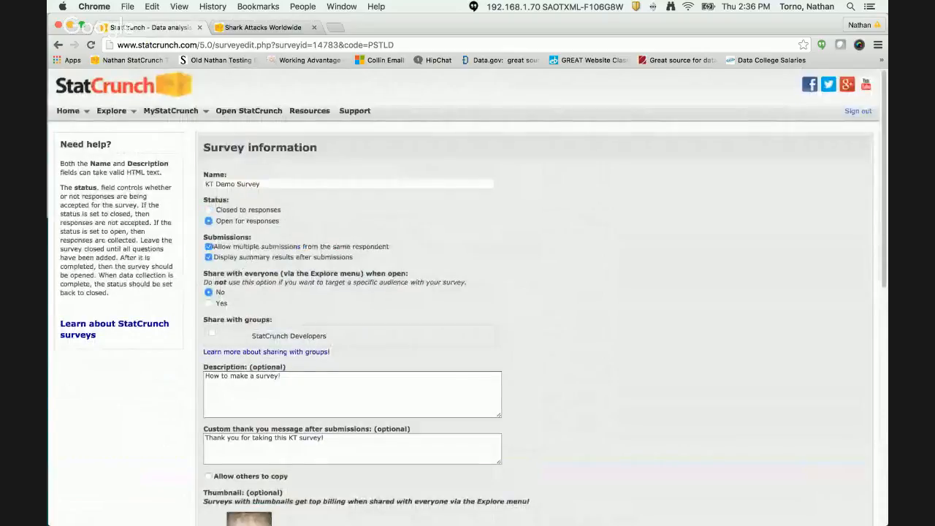
pyautogui.moveTo(281, 222); pyautogui.dragTo(203, 220)
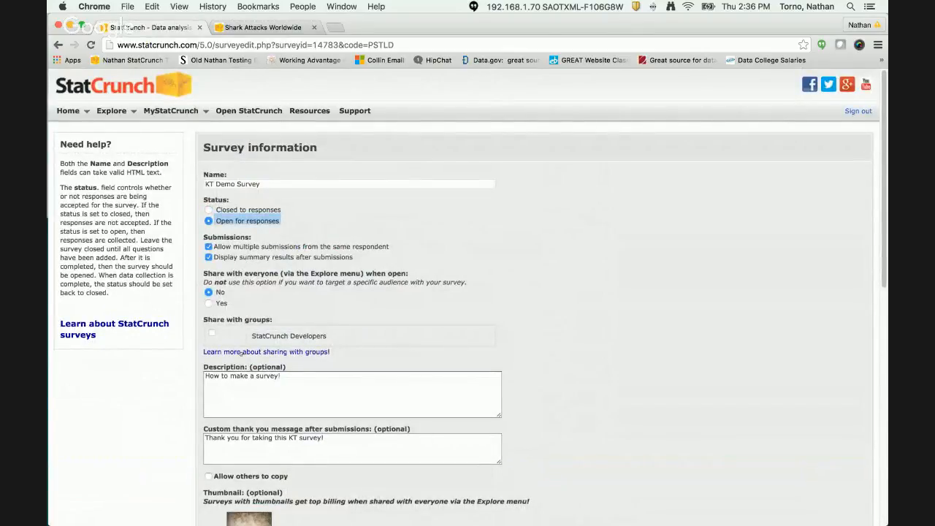
pyautogui.scroll(-10, 203, 386)
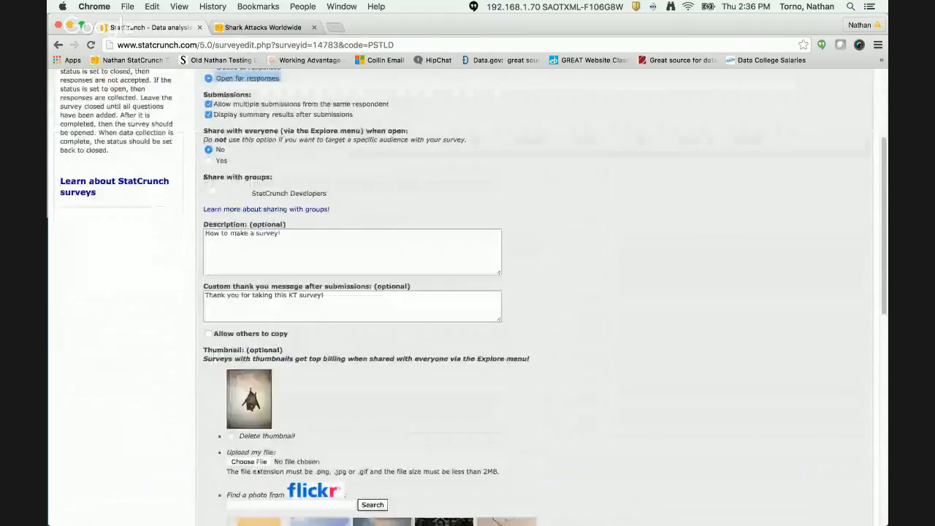
pyautogui.click(218, 430)
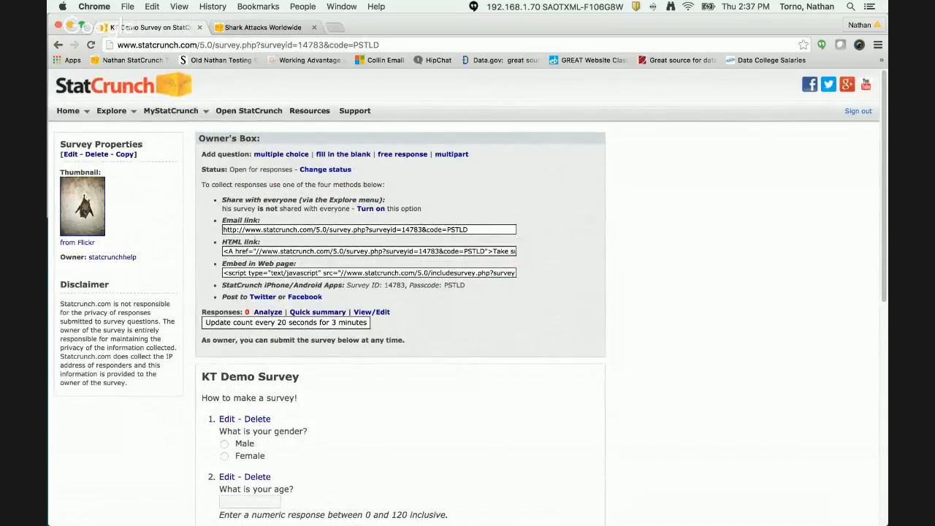
# - Highlight the survey's email link and the page address for comparison, dismissing the pop-up notifications
pyautogui.tripleClick(234, 229)
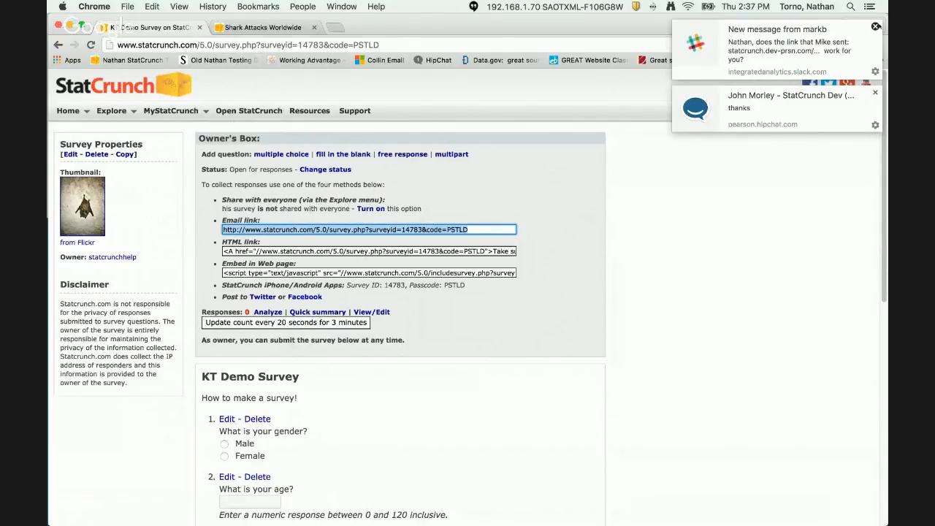
pyautogui.click(875, 27)
pyautogui.click(875, 26)
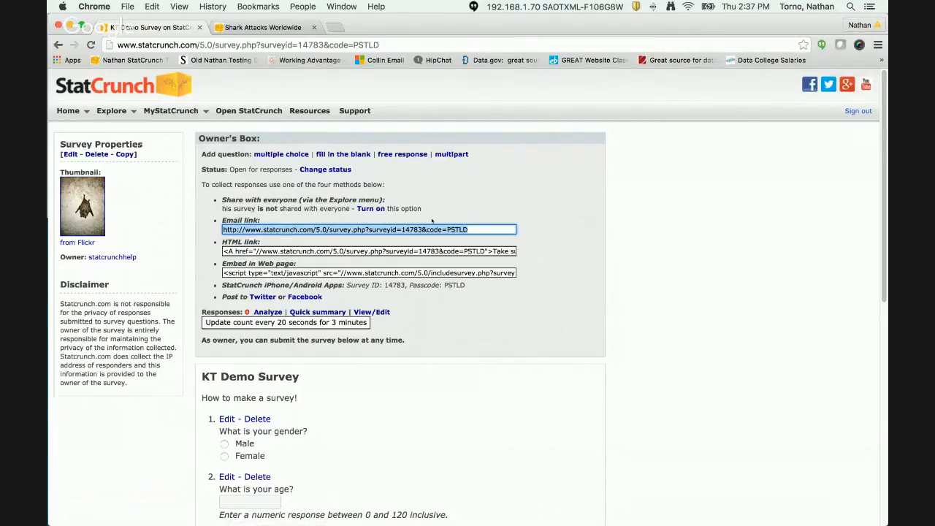
pyautogui.click(289, 46)
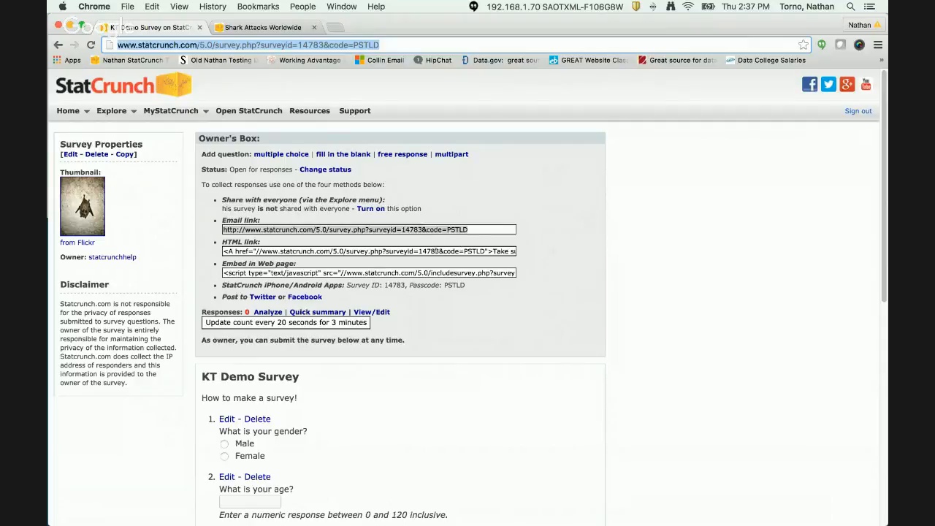
# - Answer the first three survey questions with Male, age 23 and "Not well."
pyautogui.scroll(-1, 406, 373)
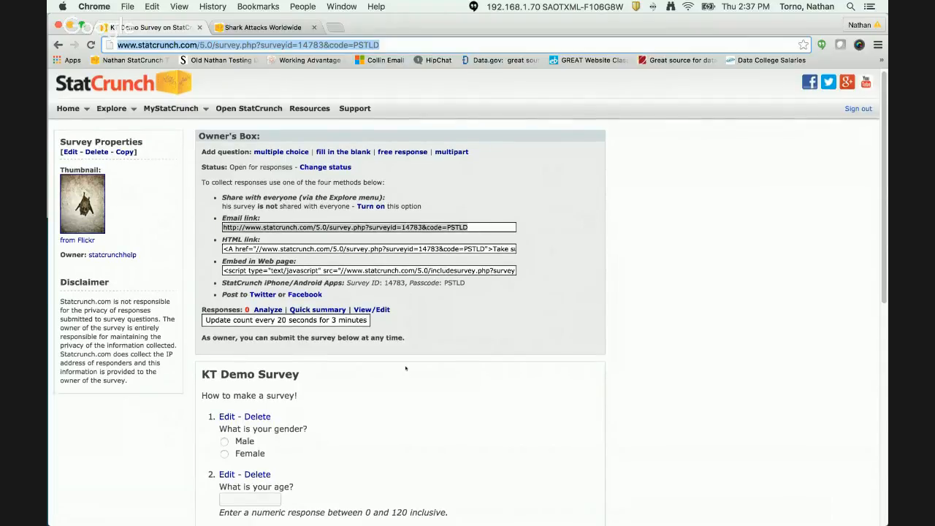
pyautogui.scroll(-3, 405, 368)
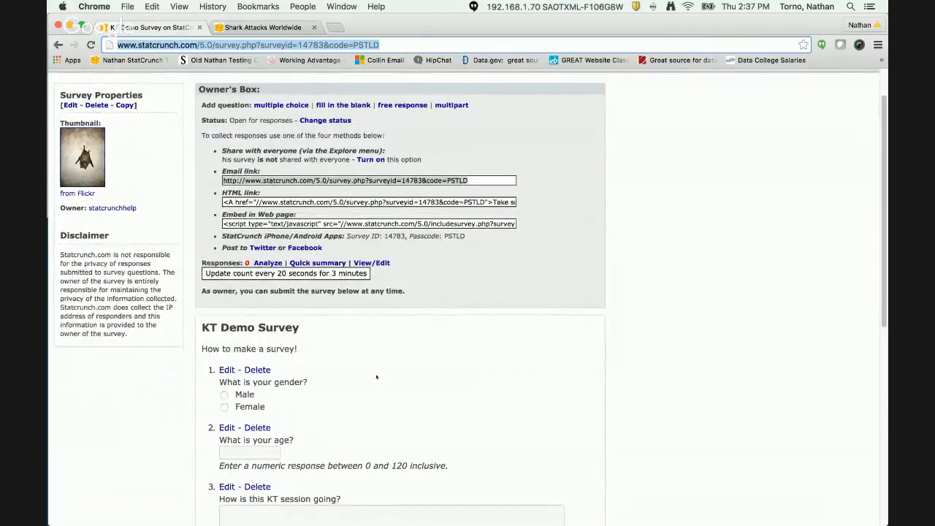
pyautogui.scroll(-10, 376, 377)
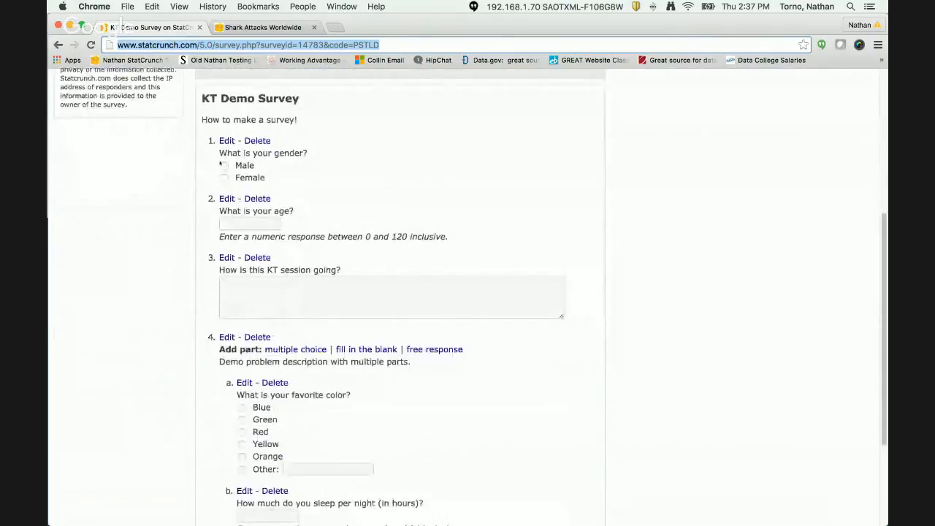
pyautogui.click(224, 165)
pyautogui.click(246, 224)
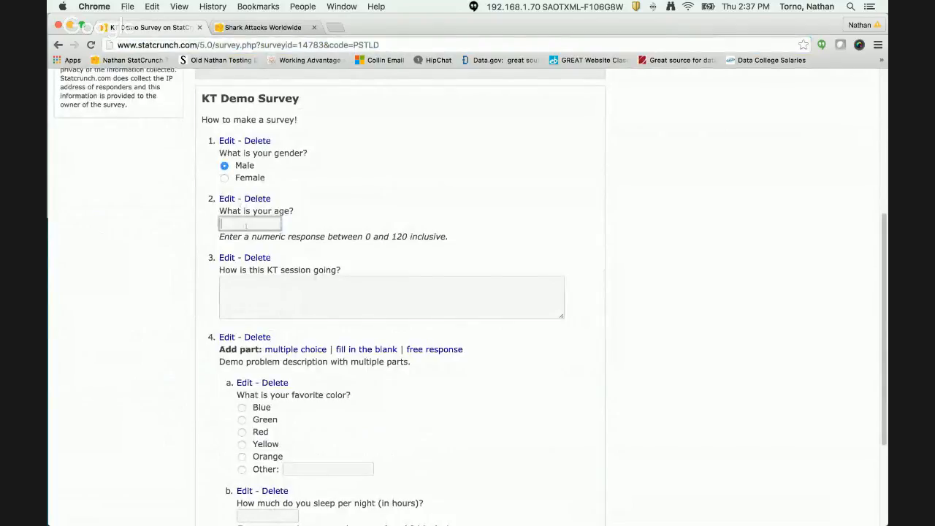
pyautogui.write('23')
pyautogui.click(266, 284)
pyautogui.write('Not ')
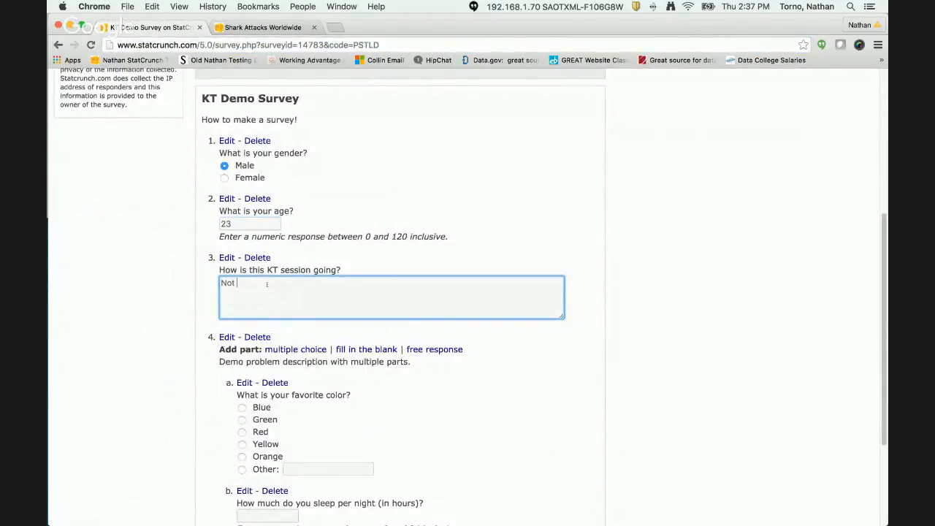
pyautogui.write('well.')
# - Choose Blue as the favorite color, fill in the nightly sleep hours, and submit the survey
pyautogui.scroll(-5, 267, 285)
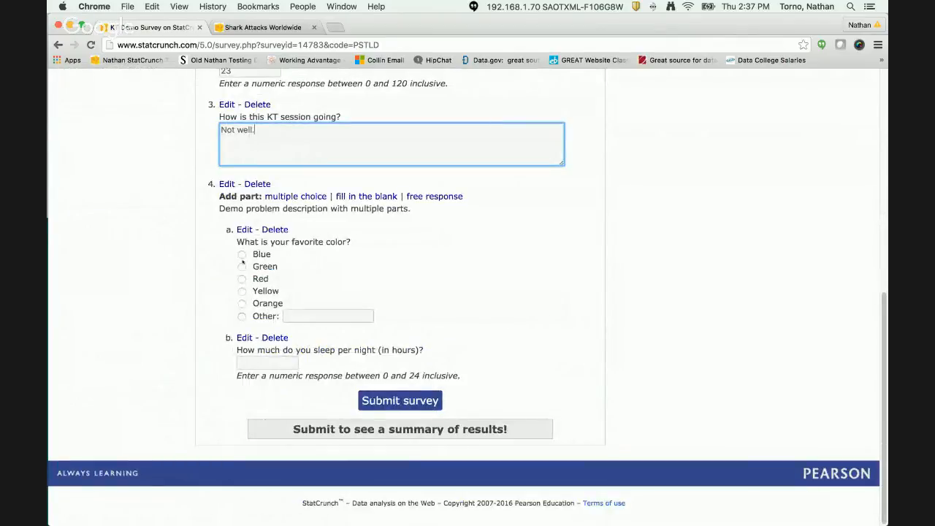
pyautogui.click(241, 254)
pyautogui.click(285, 368)
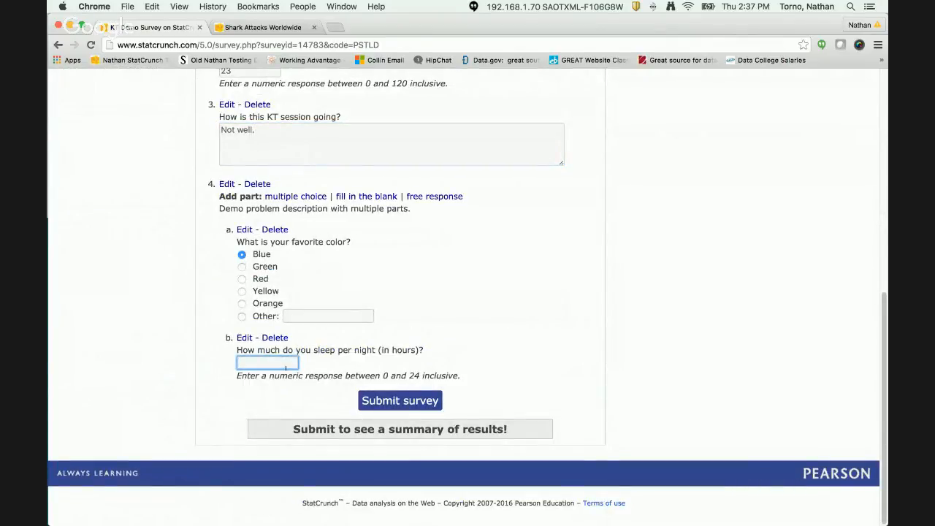
pyautogui.click(400, 401)
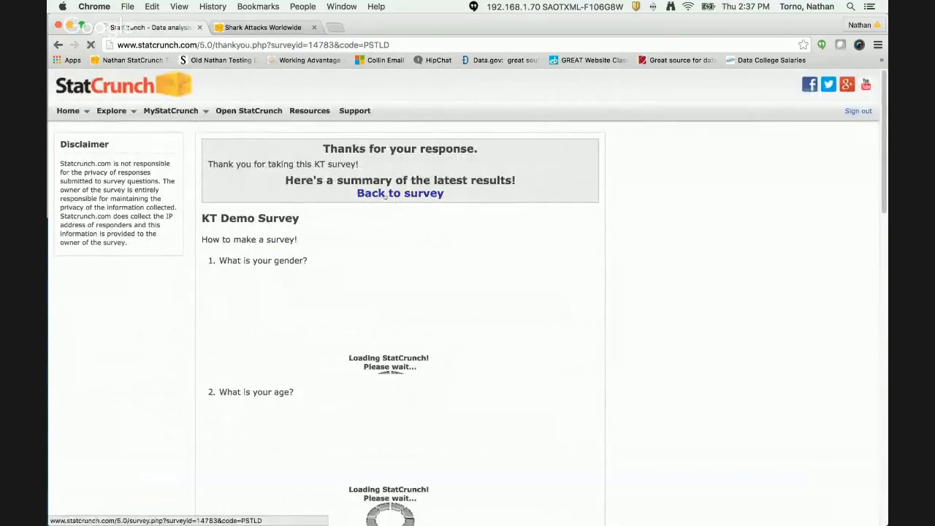
# - Return to the survey and start a second response with Female as the gender and 42 as the age
pyautogui.click(383, 196)
pyautogui.scroll(-1, 275, 351)
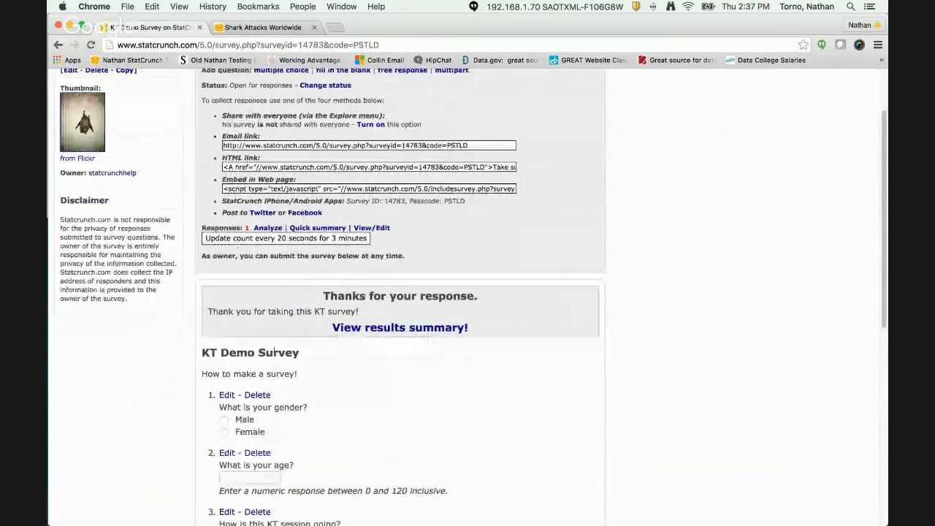
pyautogui.scroll(-1, 274, 351)
pyautogui.click(225, 342)
pyautogui.click(250, 389)
pyautogui.write('42')
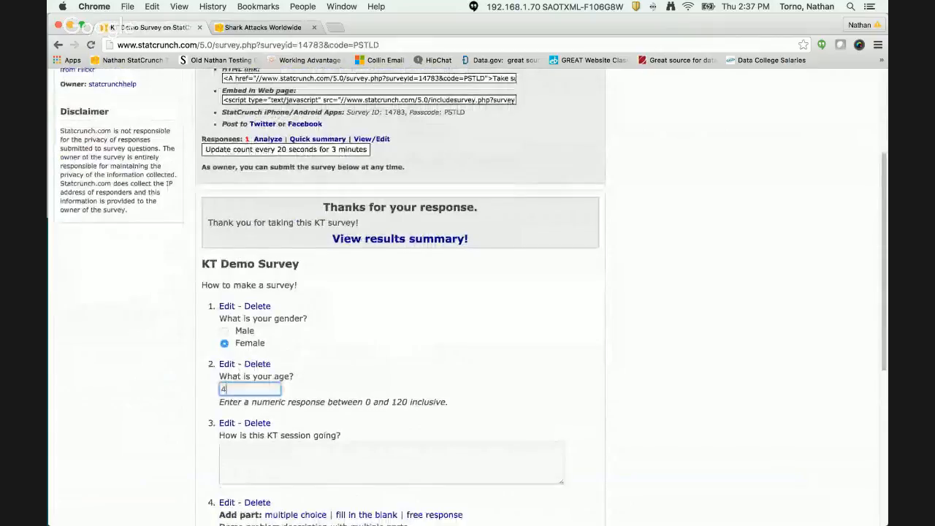
# - Answer the question about how the KT session is going with "Very well!"
pyautogui.click(265, 459)
pyautogui.write('Very w')
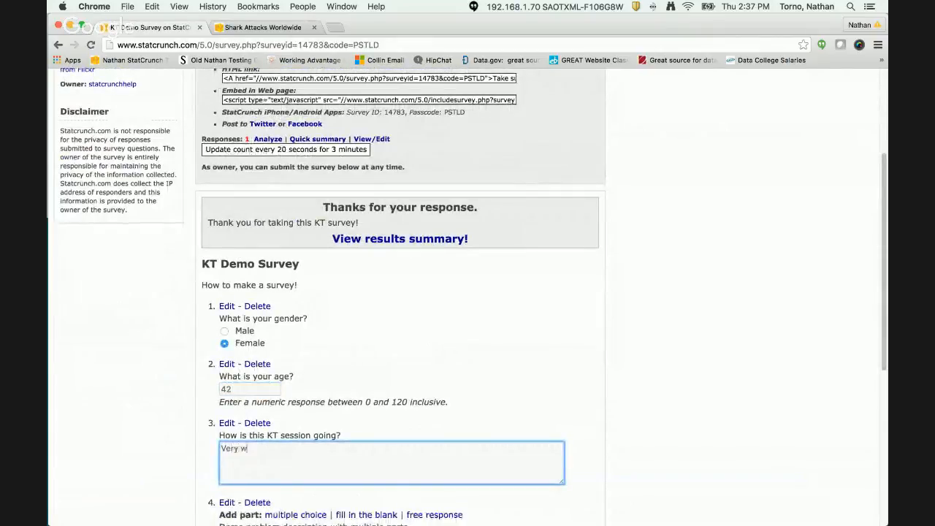
pyautogui.write('ell!')
# - Choose Red as the favorite color, enter 5 hours of sleep per night, and submit the second response
pyautogui.scroll(-4, 244, 290)
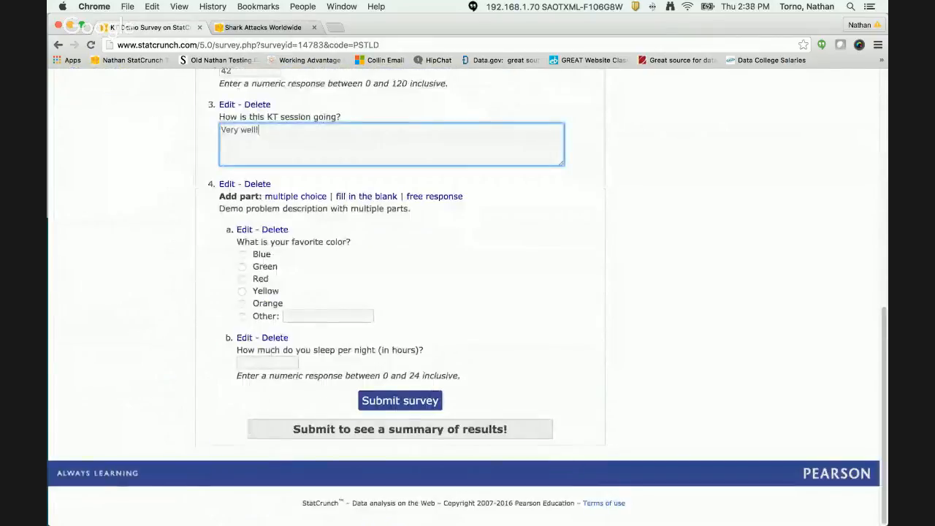
pyautogui.click(242, 278)
pyautogui.click(272, 364)
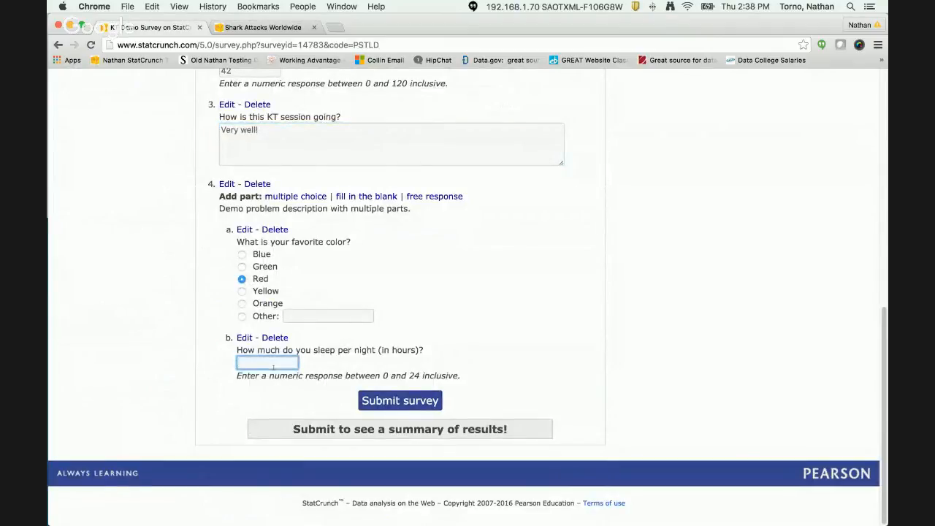
pyautogui.write('4')
pyautogui.press('BackSpace')
pyautogui.write('5')
pyautogui.press('Tab')
pyautogui.press('Return')
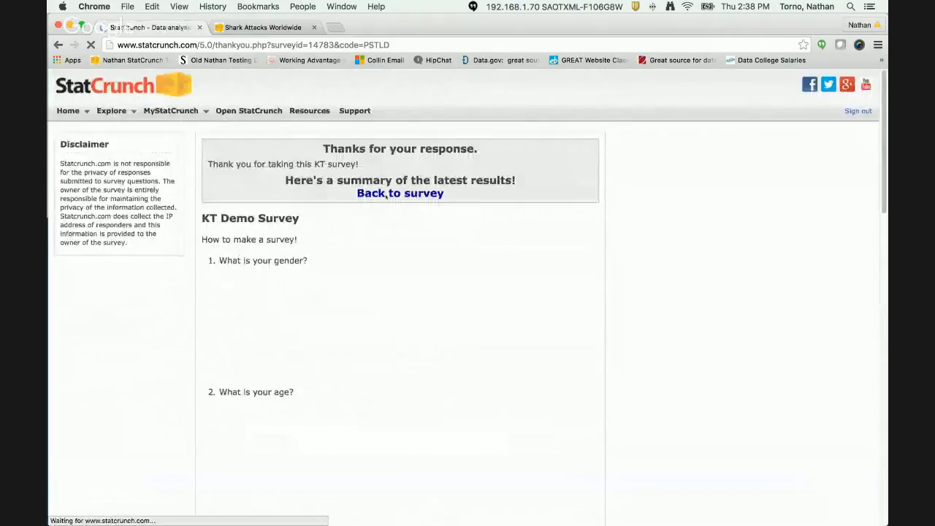
# - Return to the survey and start a third response with Male as the gender and 65 as the age
pyautogui.click(387, 194)
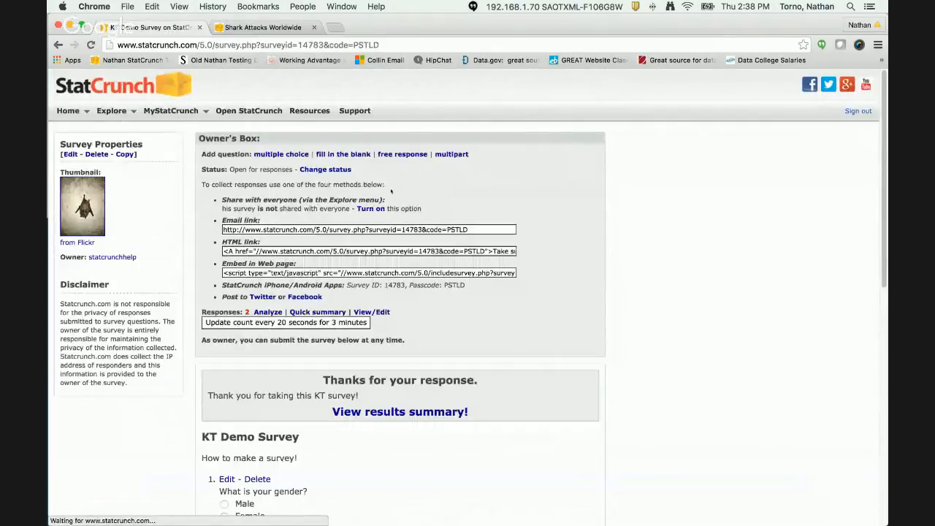
pyautogui.scroll(-4, 390, 192)
pyautogui.click(224, 373)
pyautogui.click(256, 430)
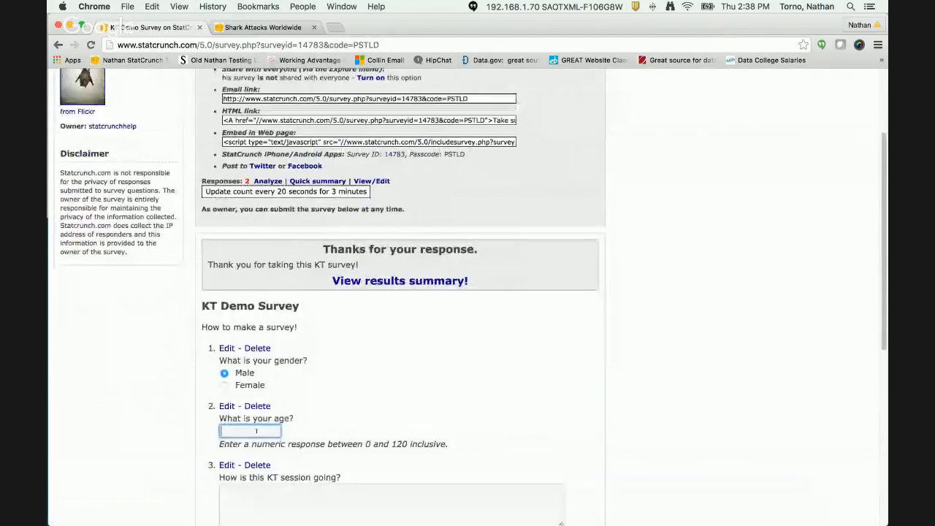
pyautogui.write('65')
# - Answer the KT session question with "Okay, not good, not bad."
pyautogui.scroll(-2, 272, 435)
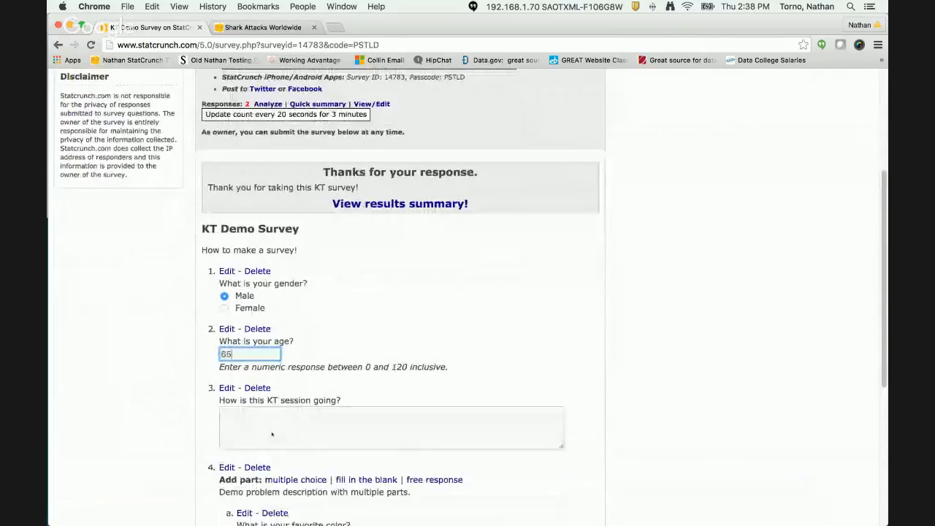
pyautogui.scroll(-3, 271, 435)
pyautogui.click(296, 341)
pyautogui.write('Oka')
pyautogui.write('y, ')
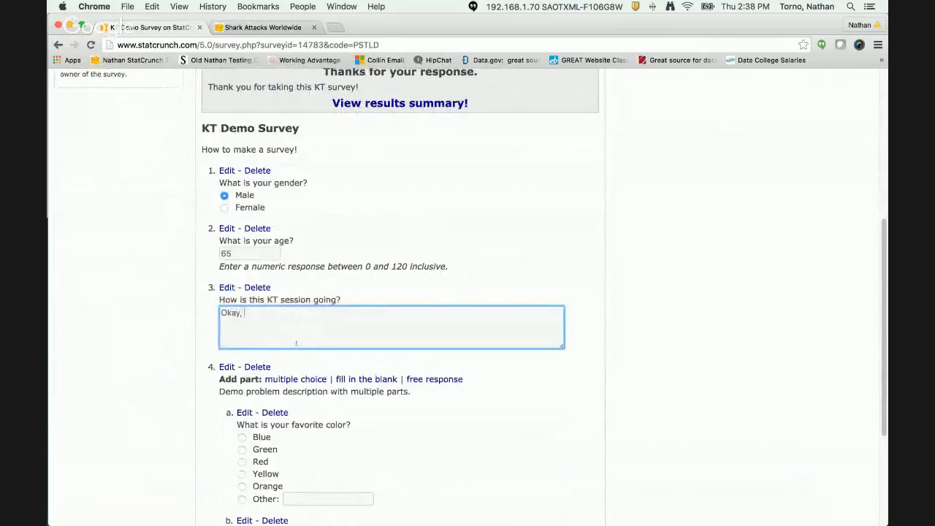
pyautogui.write('not good, not bad.')
# - Set the favorite color to Other and specify Cyan
pyautogui.scroll(-3, 296, 342)
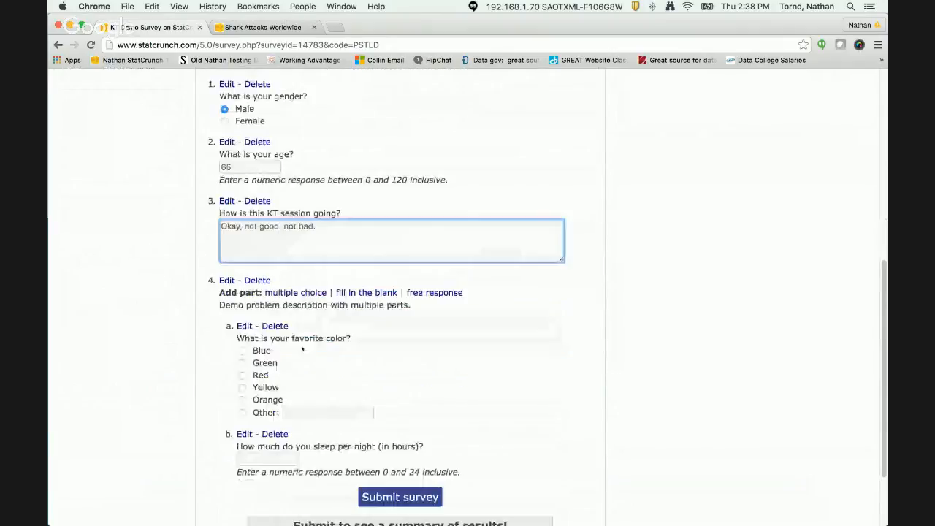
pyautogui.click(242, 387)
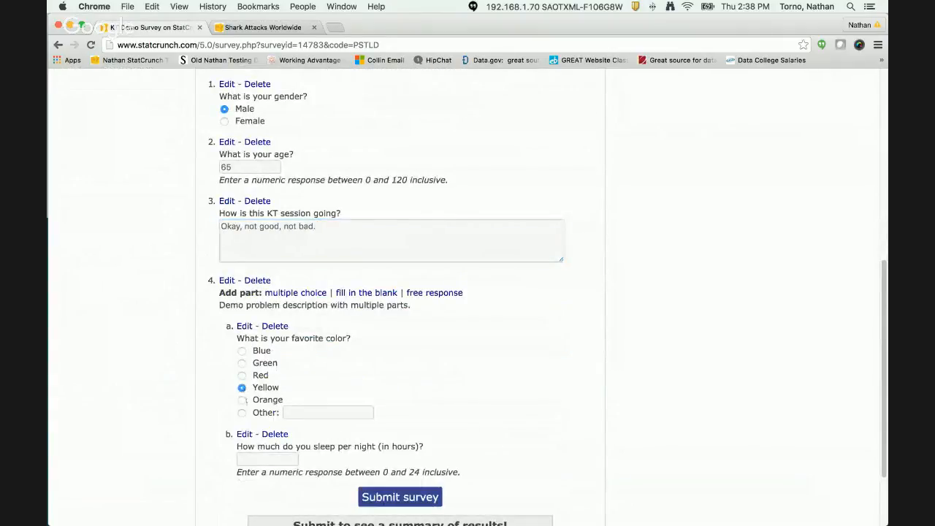
pyautogui.click(242, 413)
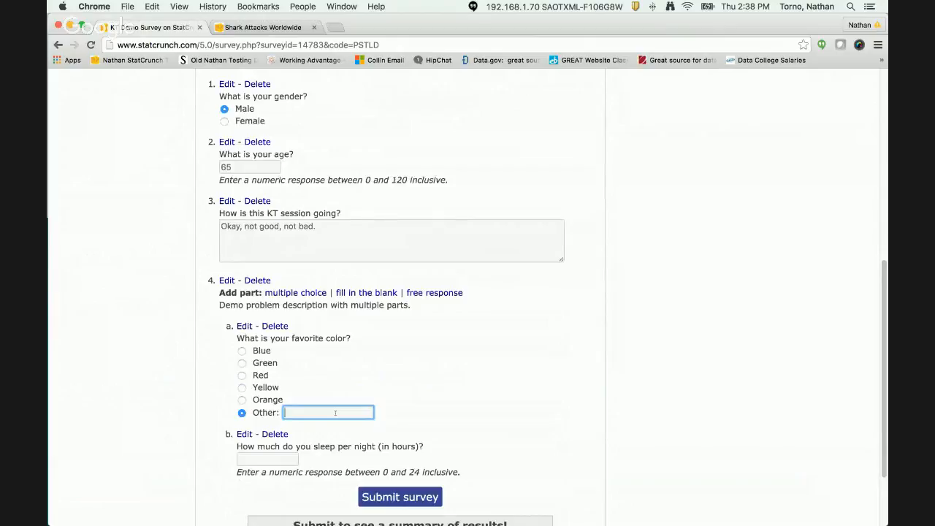
pyautogui.write('Cyan')
# - Enter 9 hours of sleep per night and submit the third survey response
pyautogui.click(297, 459)
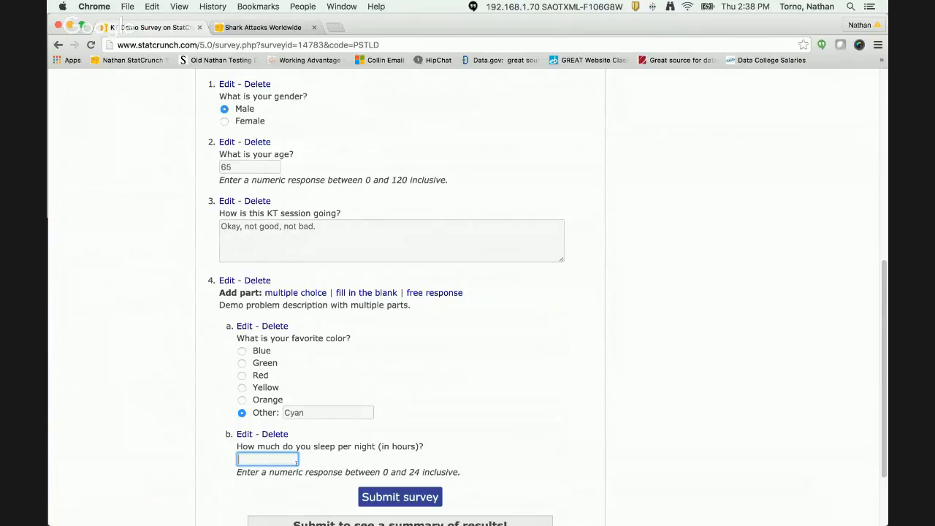
pyautogui.write('9')
pyautogui.scroll(-3, 390, 455)
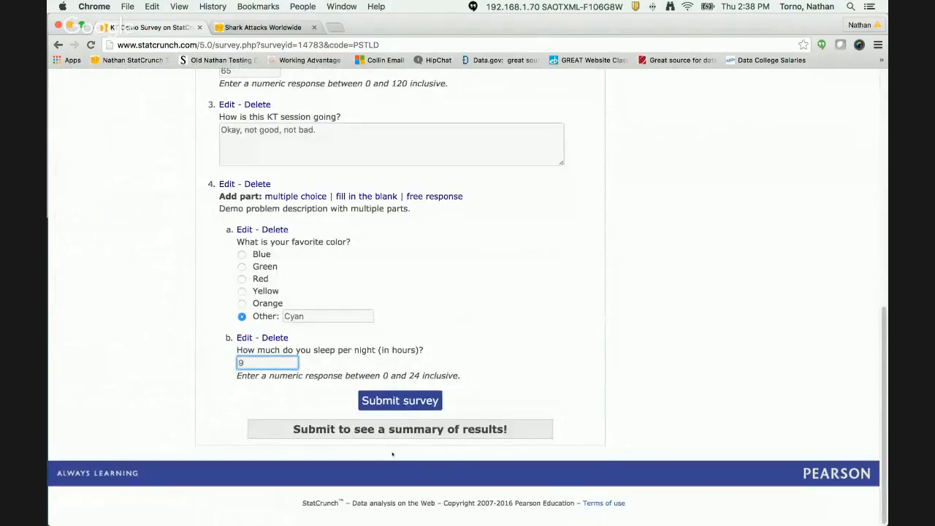
pyautogui.click(394, 400)
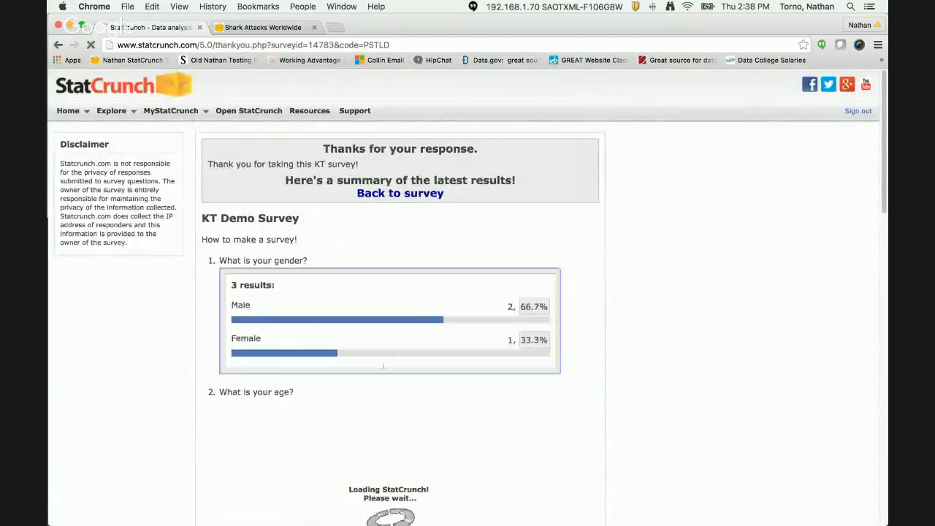
# - Review the results summary for every question, including the age histogram, word wall, favorite color counts and sleep histogram
pyautogui.scroll(-3, 382, 365)
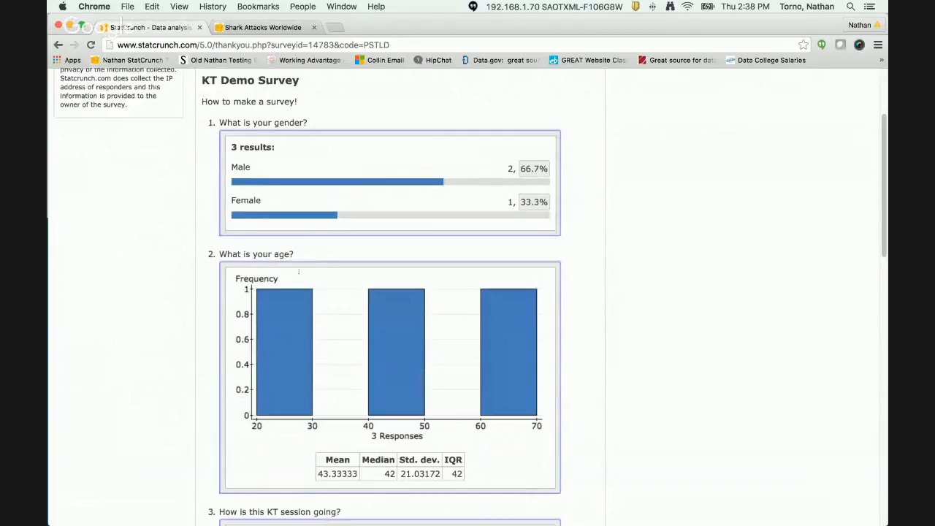
pyautogui.scroll(-3, 208, 308)
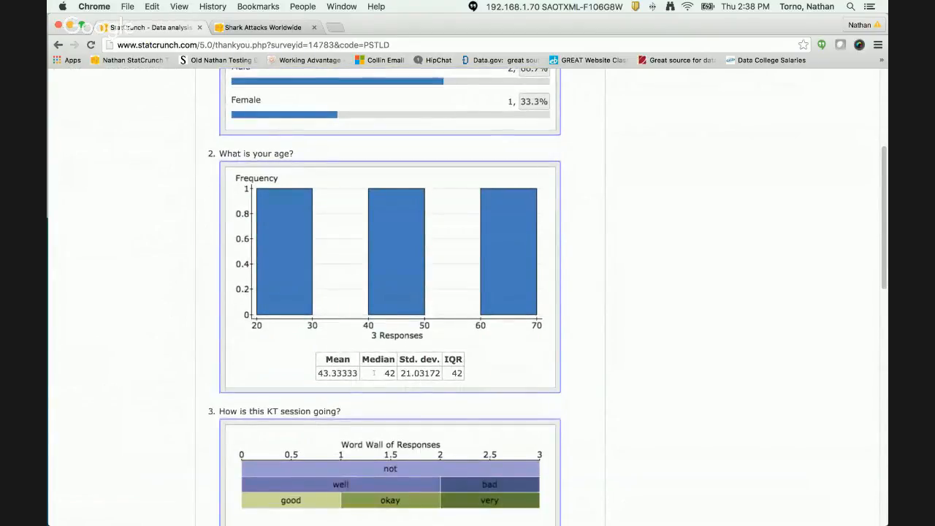
pyautogui.moveTo(271, 241)
pyautogui.moveTo(411, 252)
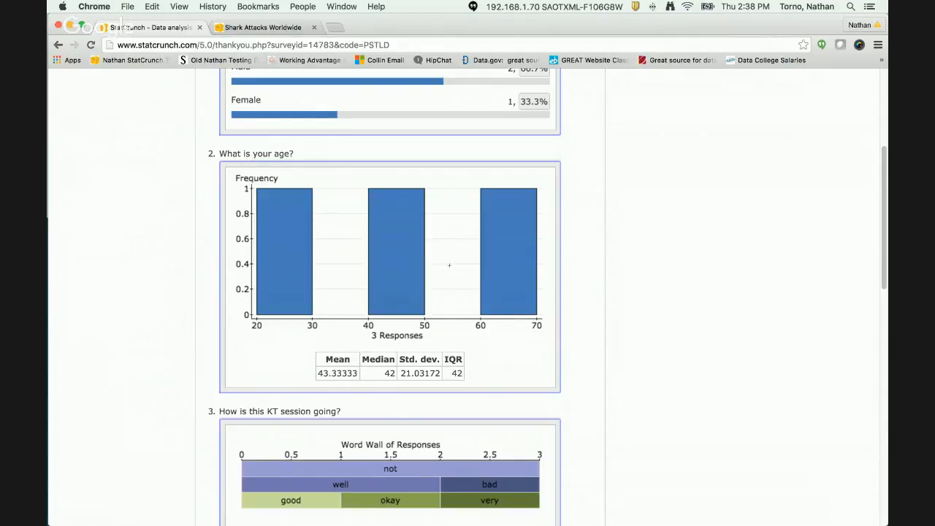
pyautogui.scroll(-5, 369, 453)
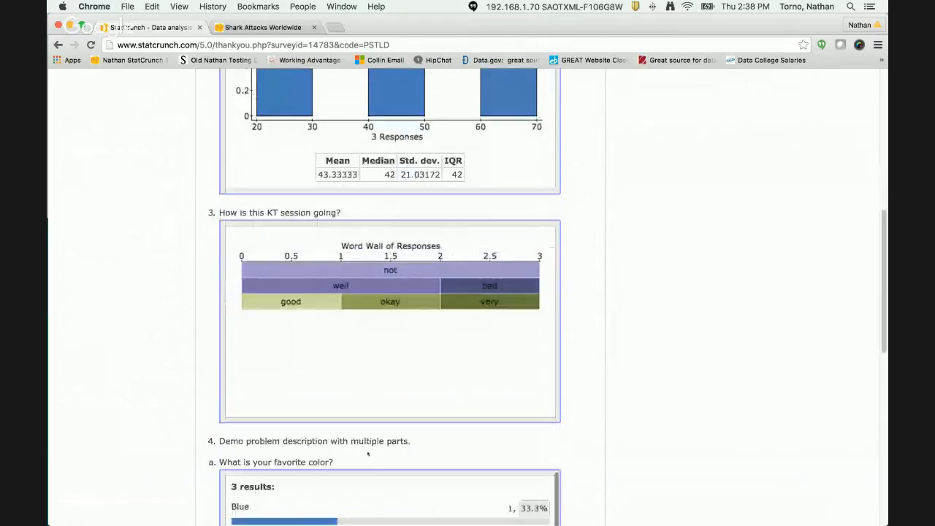
pyautogui.moveTo(284, 303)
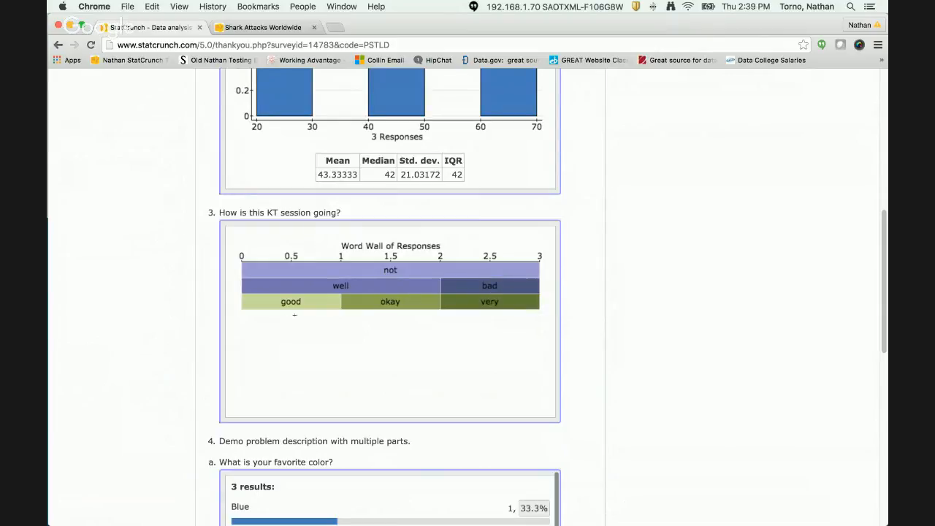
pyautogui.scroll(-5, 334, 300)
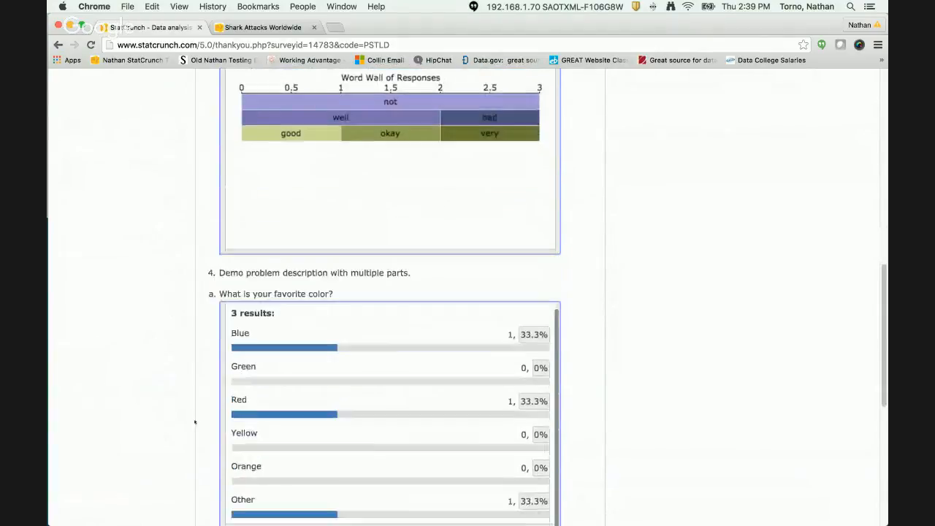
pyautogui.scroll(-3, 249, 394)
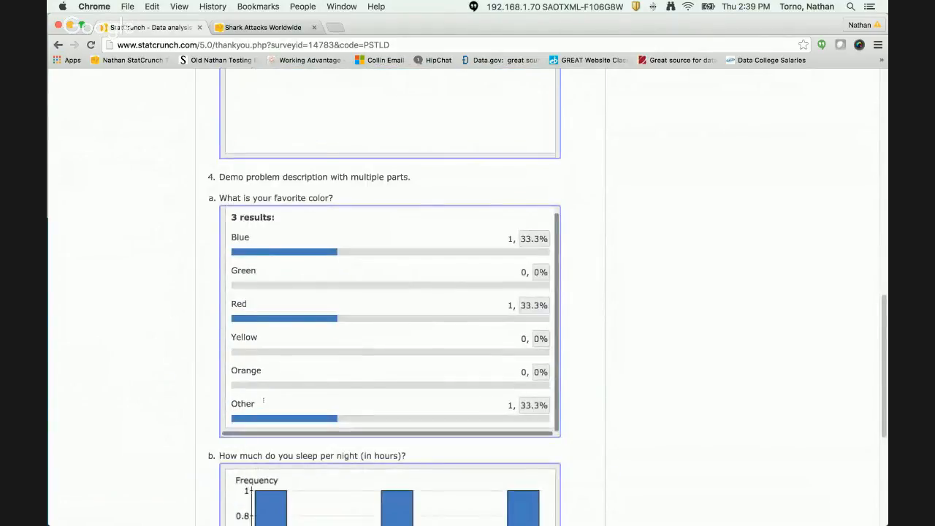
pyautogui.scroll(-3, 263, 400)
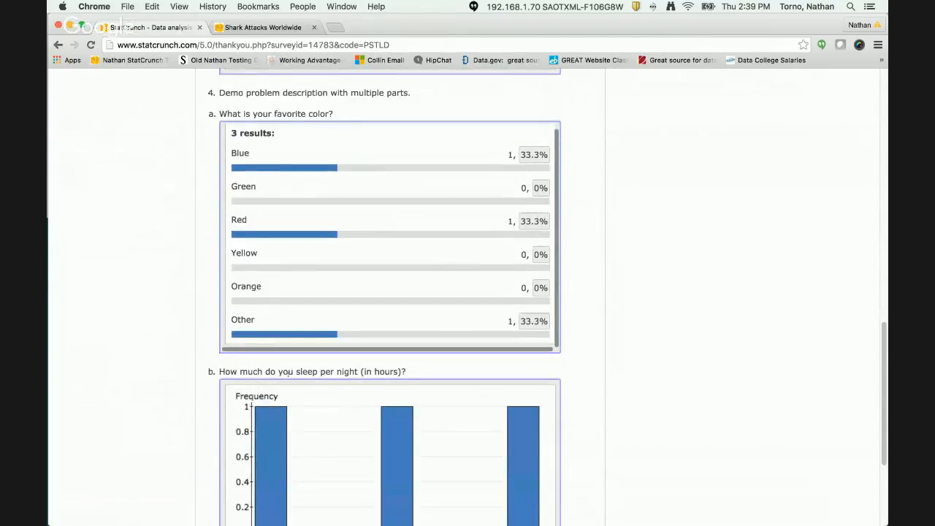
pyautogui.scroll(-5, 288, 373)
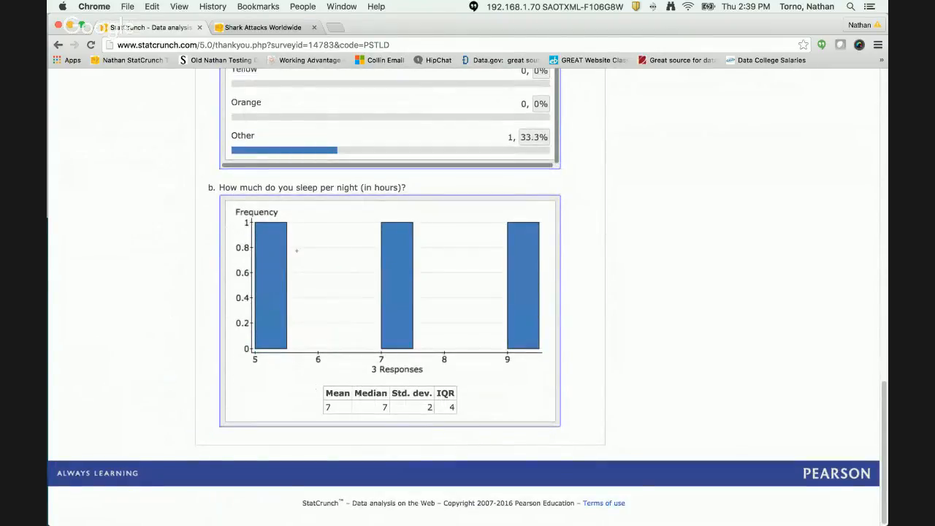
# - Return to the survey page, open the collected responses for analysis, and dismiss the pop-up notification
pyautogui.scroll(15, 428, 298)
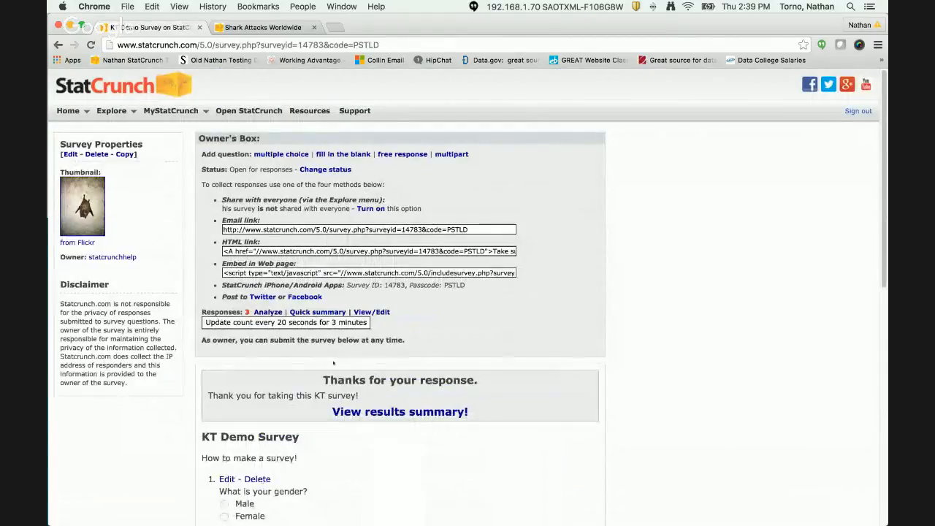
pyautogui.scroll(-8, 345, 419)
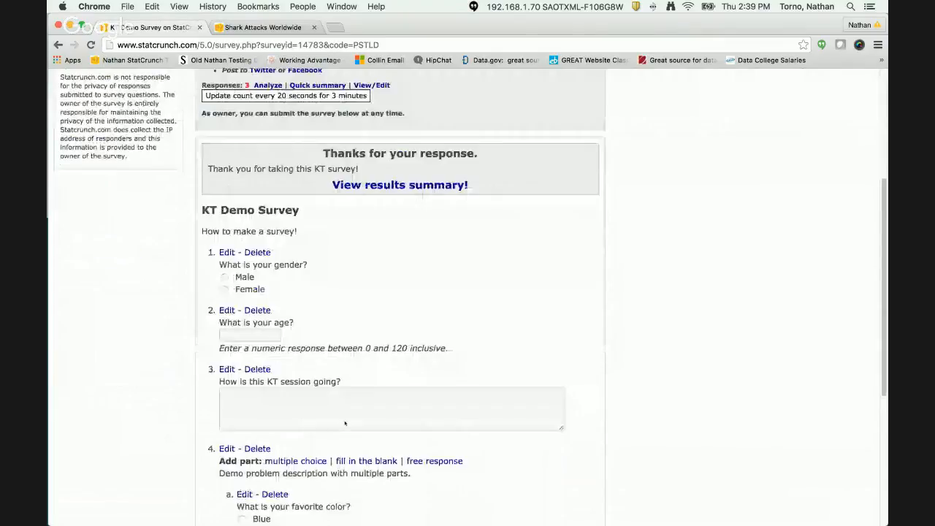
pyautogui.scroll(4, 345, 418)
pyautogui.scroll(3, 344, 418)
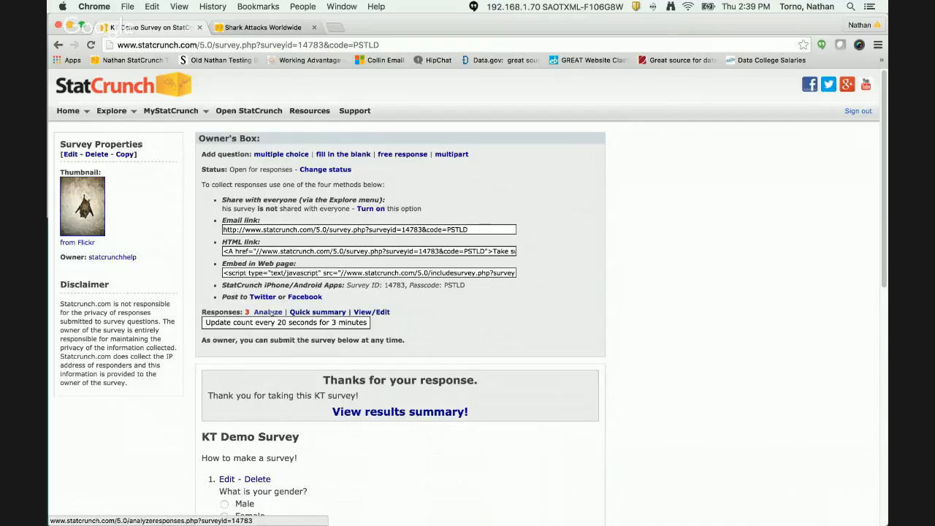
pyautogui.click(268, 312)
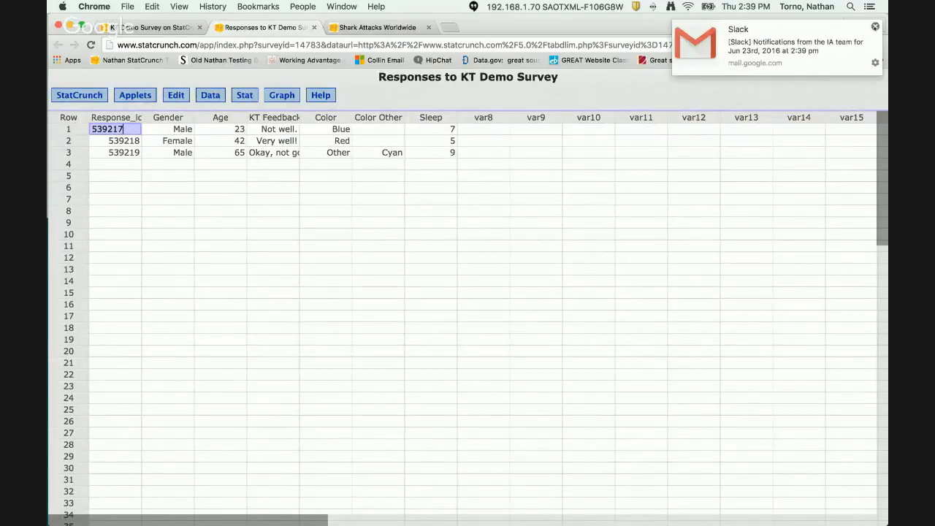
pyautogui.click(874, 26)
# - Examine the response data in the Gender, Age, KT Feedback, Color, Color Other and Sleep columns
pyautogui.moveTo(176, 129); pyautogui.dragTo(181, 159)
pyautogui.click(182, 155)
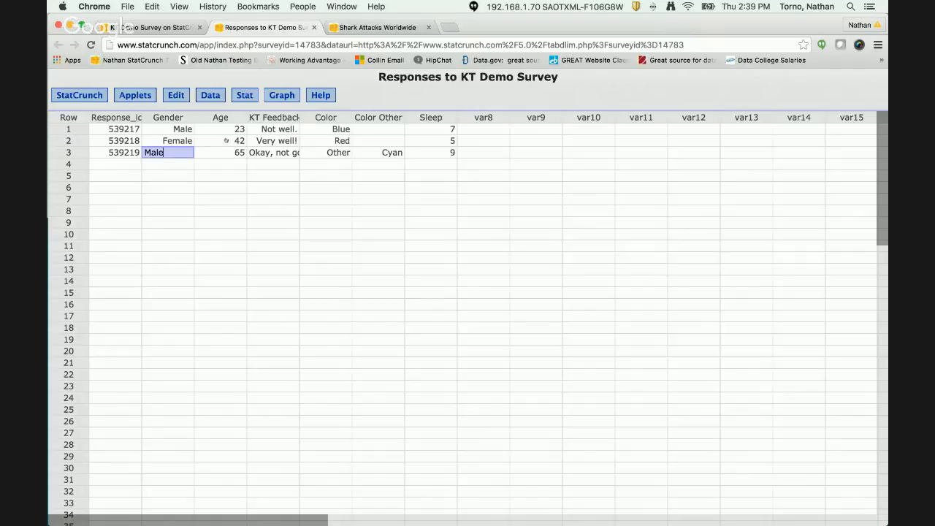
pyautogui.moveTo(226, 127); pyautogui.dragTo(241, 165)
pyautogui.click(241, 164)
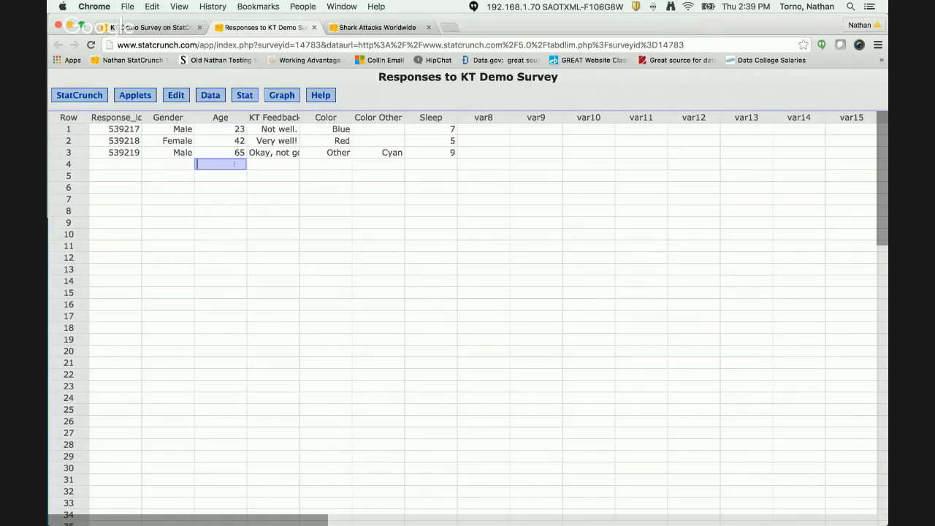
pyautogui.click(267, 132)
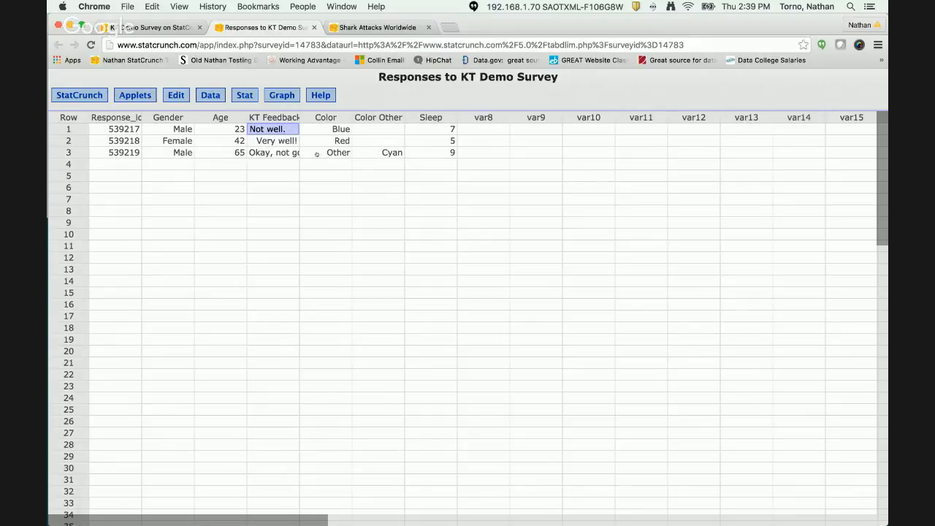
pyautogui.click(333, 131)
pyautogui.moveTo(333, 131); pyautogui.dragTo(382, 153)
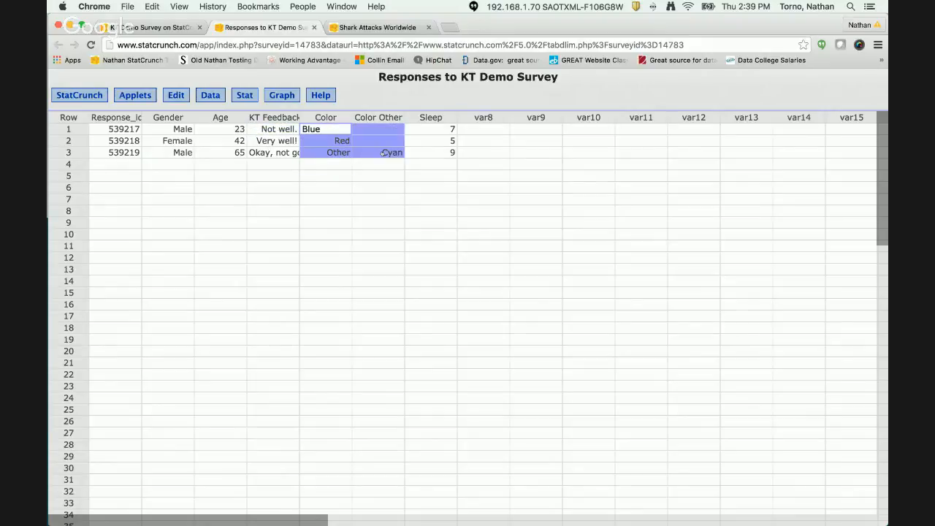
pyautogui.click(382, 153)
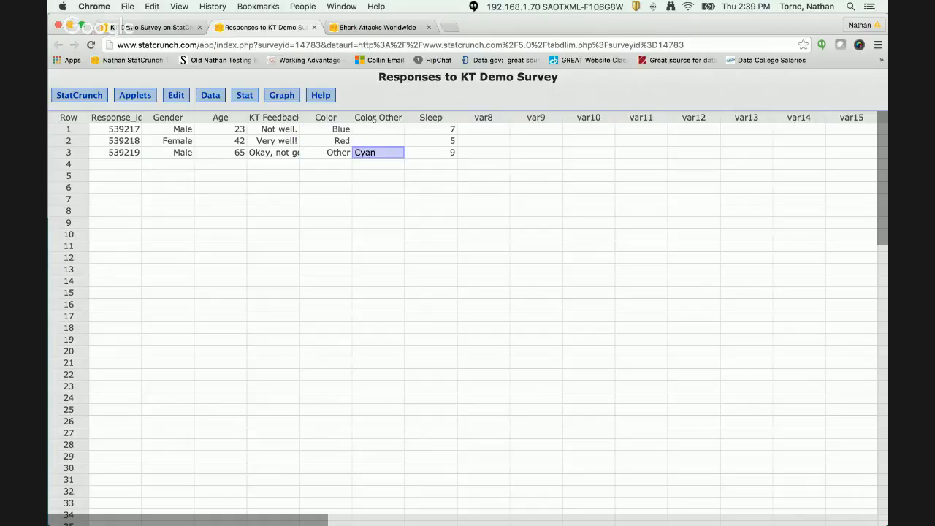
pyautogui.moveTo(431, 119); pyautogui.dragTo(434, 163)
pyautogui.click(433, 163)
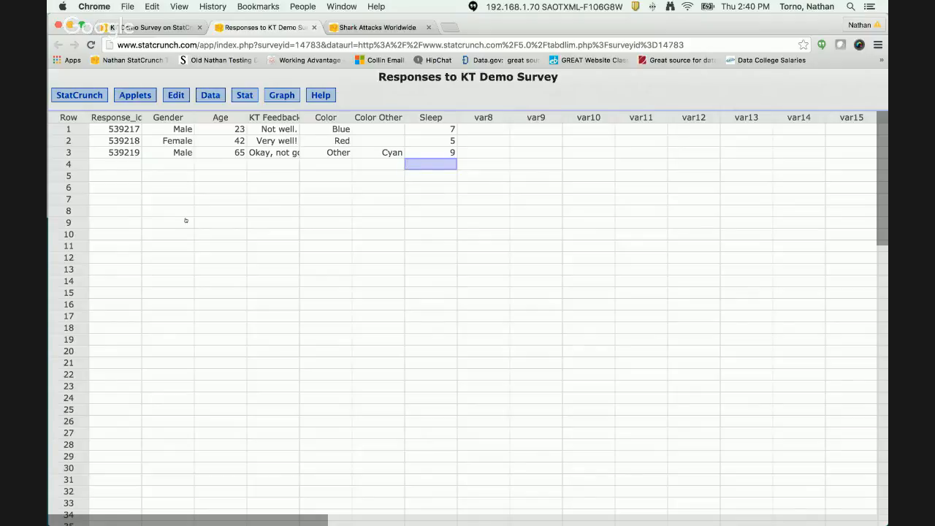
# - Compute column summary statistics for Age and Sleep, and move the results window to the open area below the response rows
pyautogui.click(244, 94)
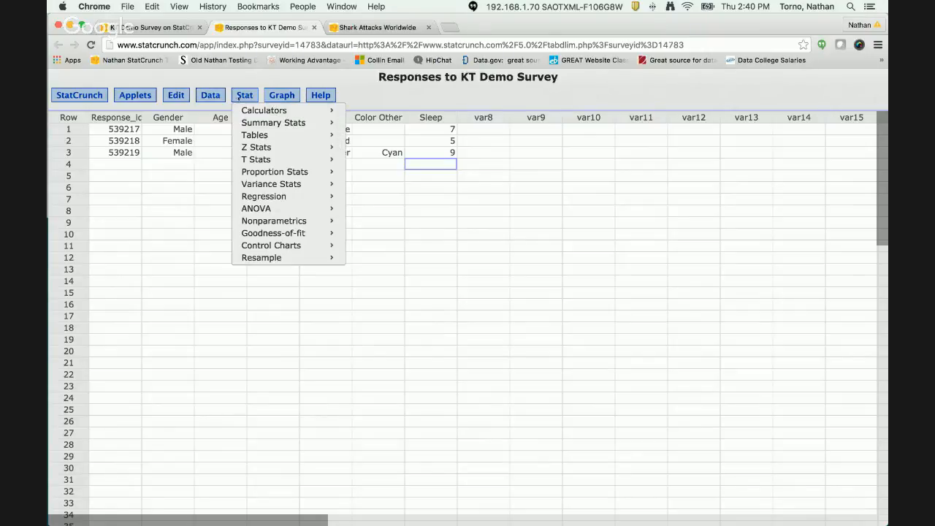
pyautogui.moveTo(270, 124)
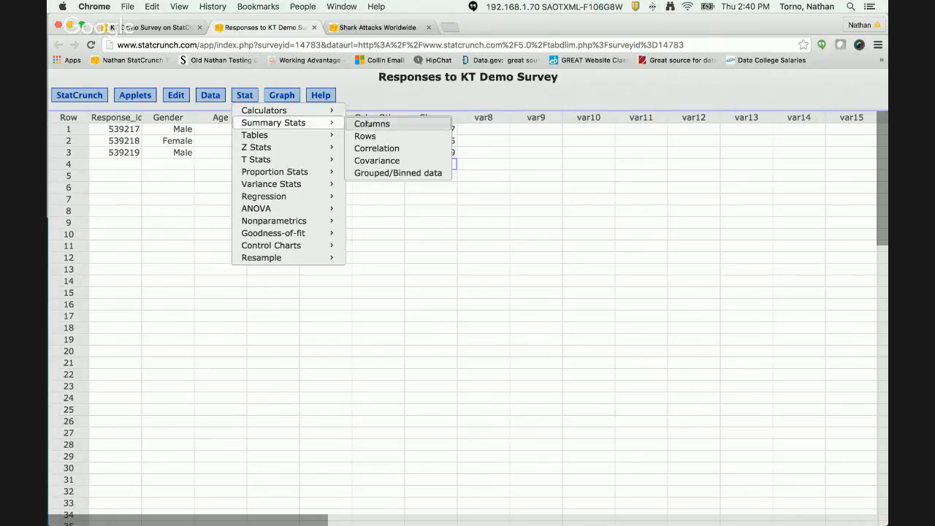
pyautogui.click(372, 123)
pyautogui.click(346, 164)
pyautogui.keyDown('shift'); pyautogui.click(338, 174); pyautogui.keyUp('shift')
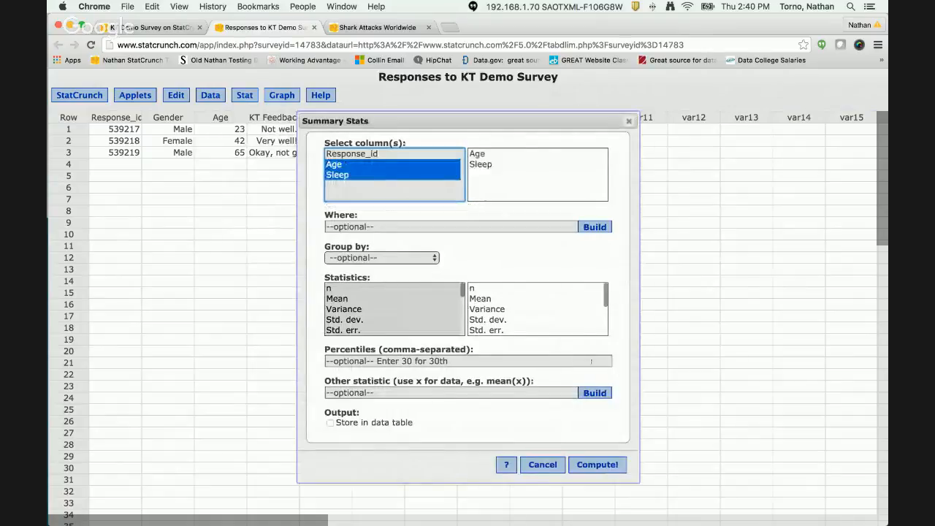
pyautogui.click(583, 463)
pyautogui.moveTo(585, 146); pyautogui.dragTo(316, 228)
# - Create a pie chart from the data in the Gender column
pyautogui.click(281, 95)
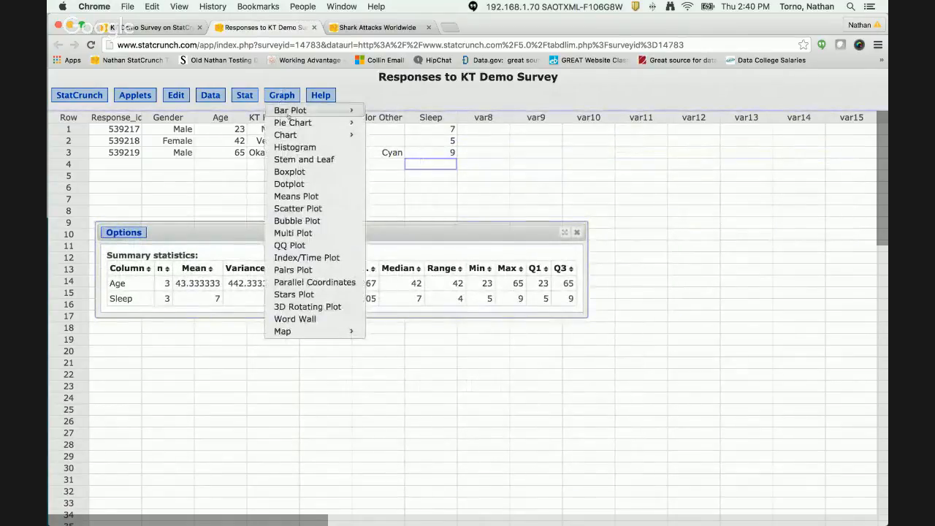
pyautogui.moveTo(293, 123)
pyautogui.click(395, 125)
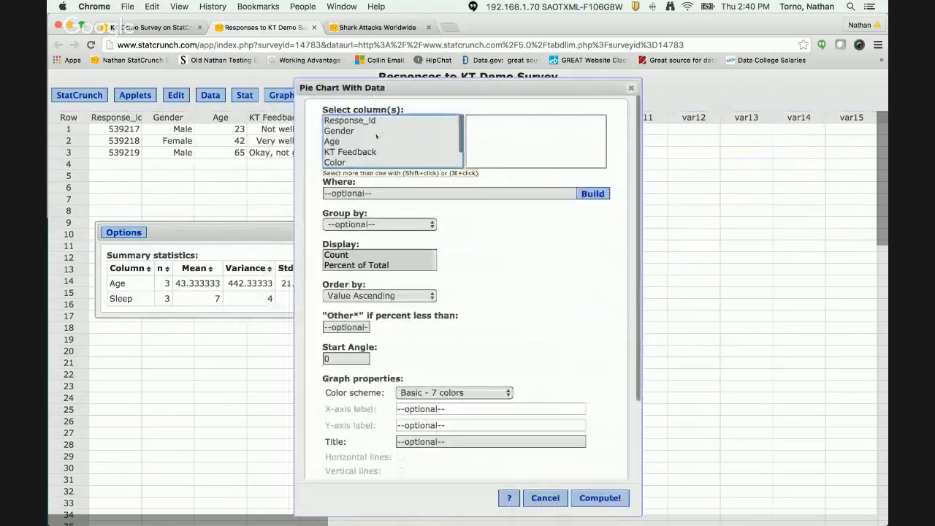
pyautogui.click(354, 131)
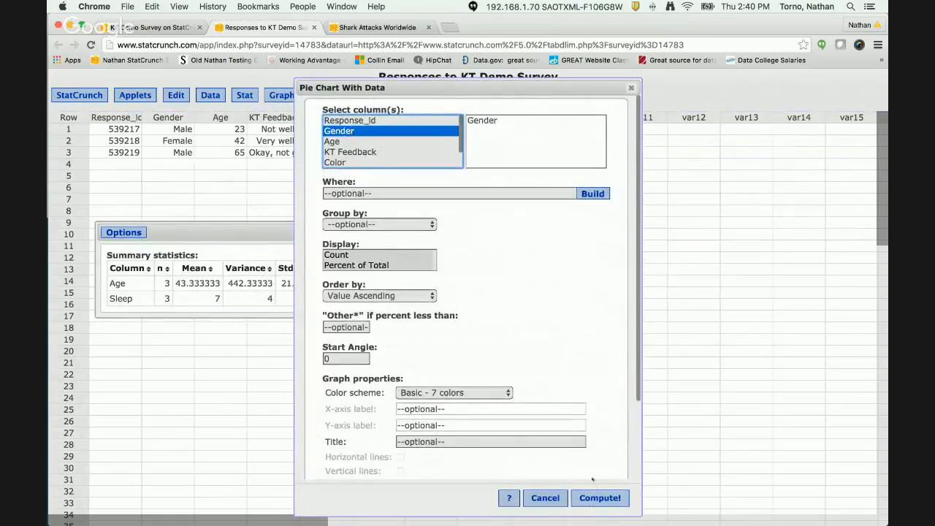
pyautogui.click(600, 497)
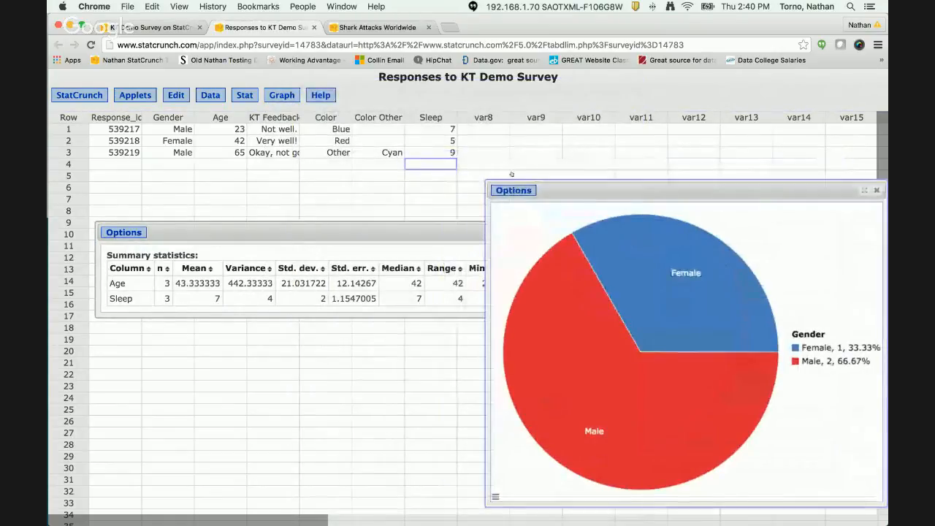
# - Shrink the Gender pie chart window and move the summary statistics window up to just below the response rows
pyautogui.click(482, 179)
pyautogui.moveTo(483, 180); pyautogui.dragTo(514, 221)
pyautogui.moveTo(449, 228); pyautogui.dragTo(429, 182)
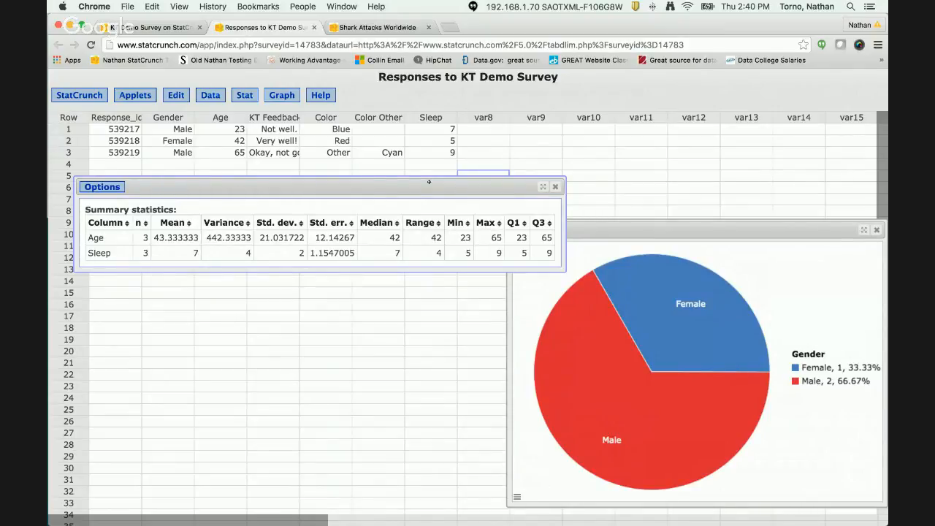
# - Return to the KT Demo Survey page and highlight the passcode at the end of its web address
pyautogui.click(154, 27)
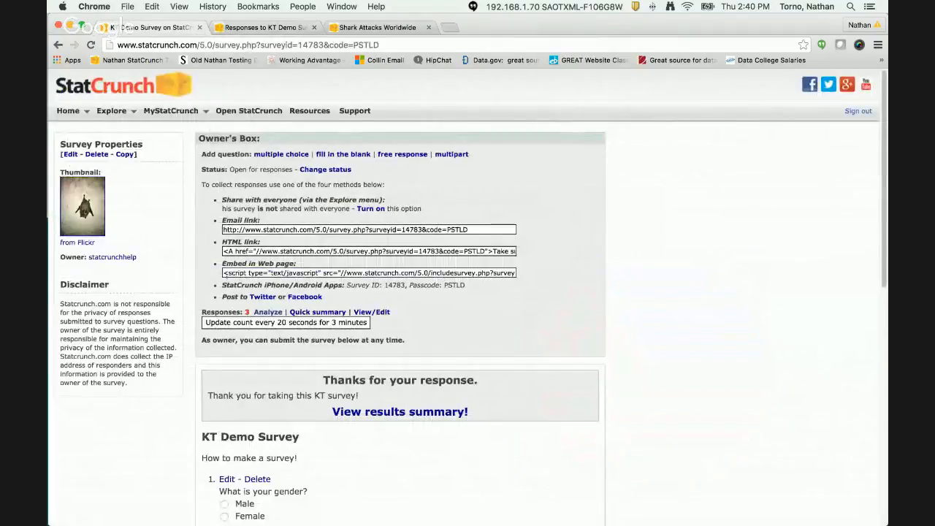
pyautogui.scroll(-1, 287, 423)
pyautogui.scroll(-1, 287, 423)
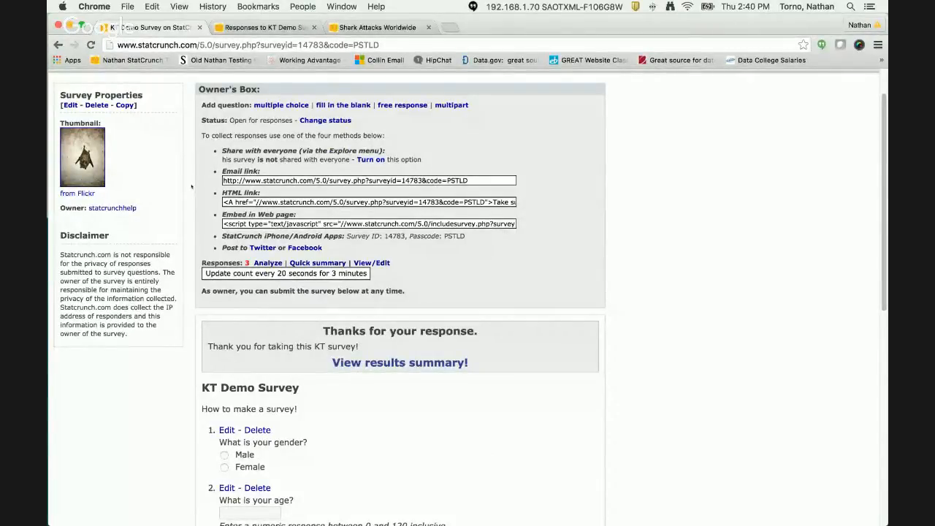
pyautogui.doubleClick(379, 45)
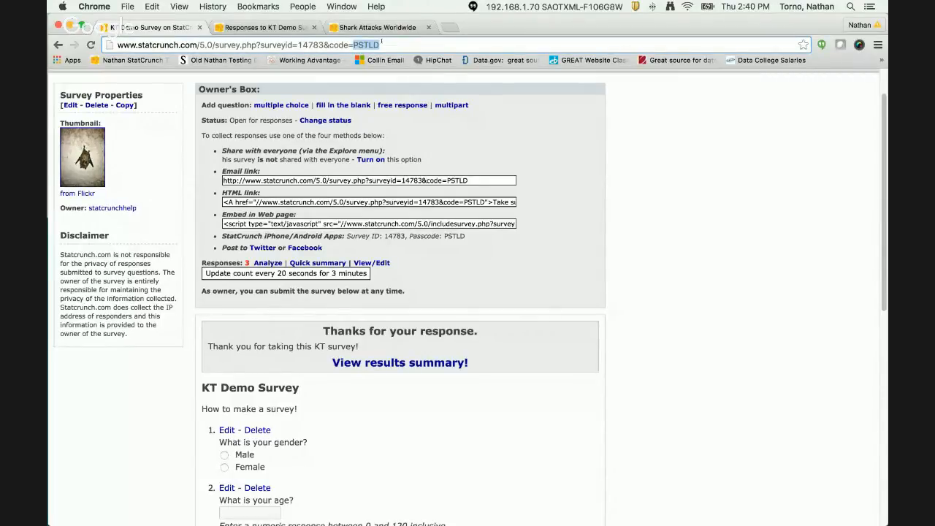
# - View the survey's results summary for the gender and age questions, and return to the survey page
pyautogui.click(368, 362)
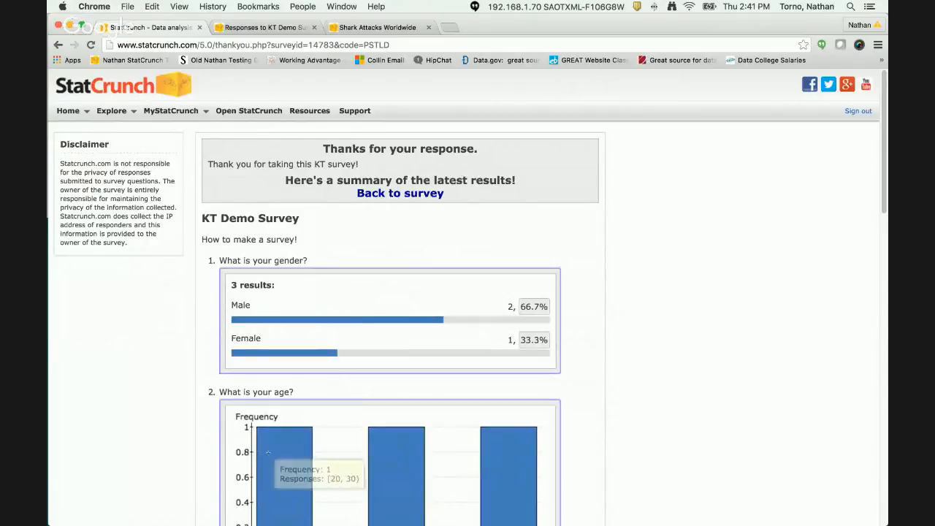
pyautogui.scroll(-3, 366, 292)
pyautogui.scroll(3, 366, 288)
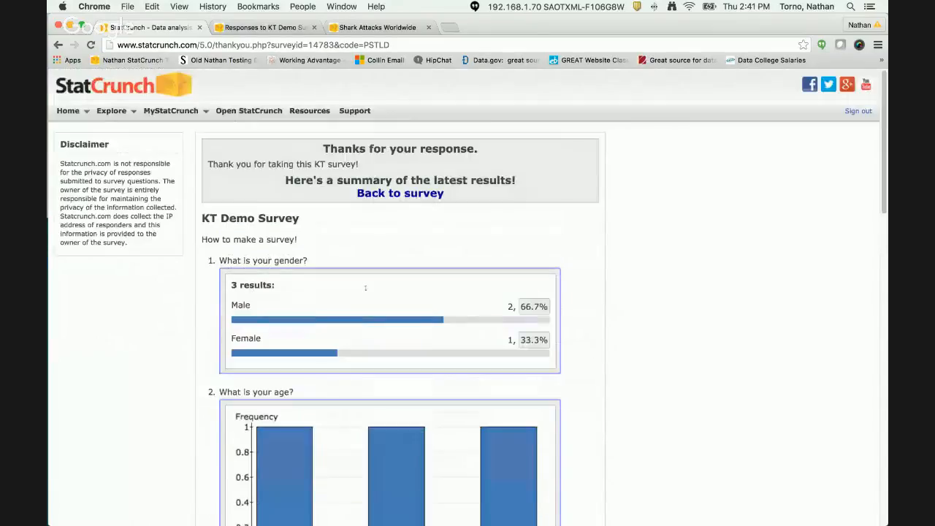
pyautogui.click(394, 193)
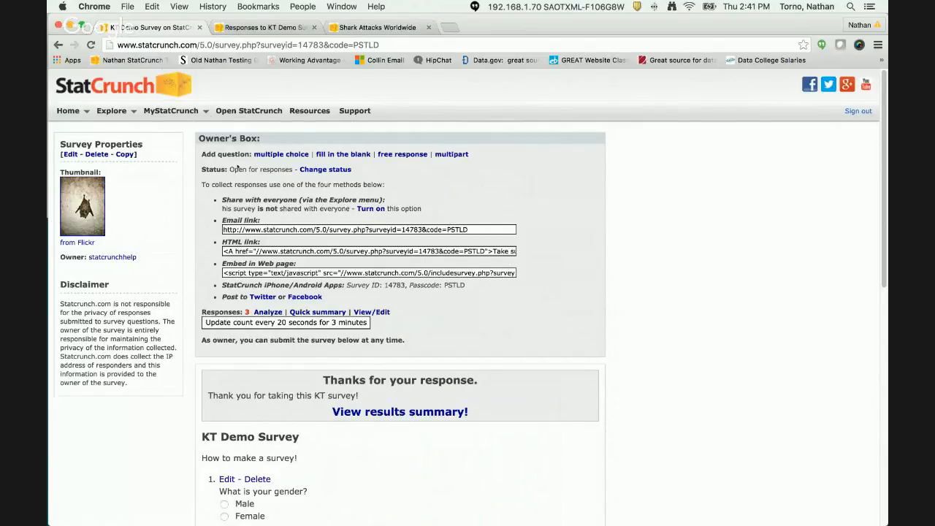
# - Reveal the content categories under Explore and those under MyStatCrunch
pyautogui.click(134, 112)
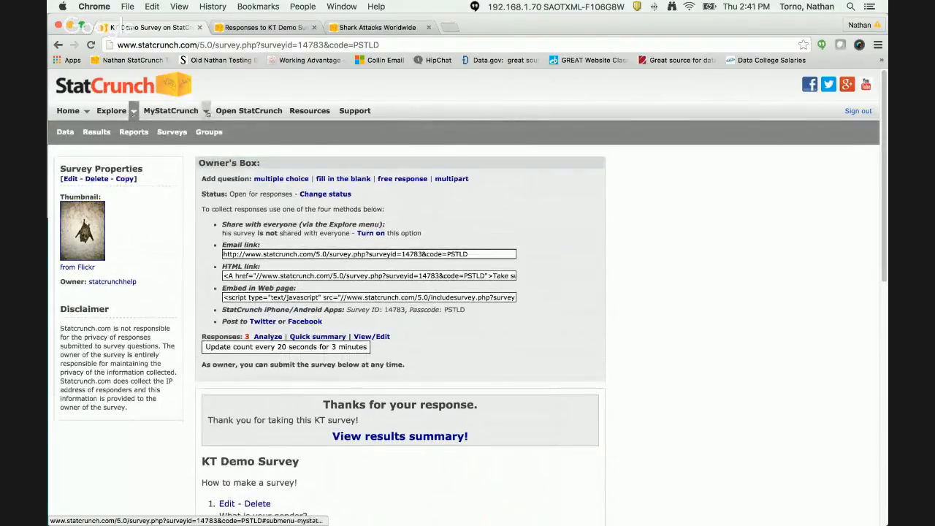
pyautogui.click(207, 112)
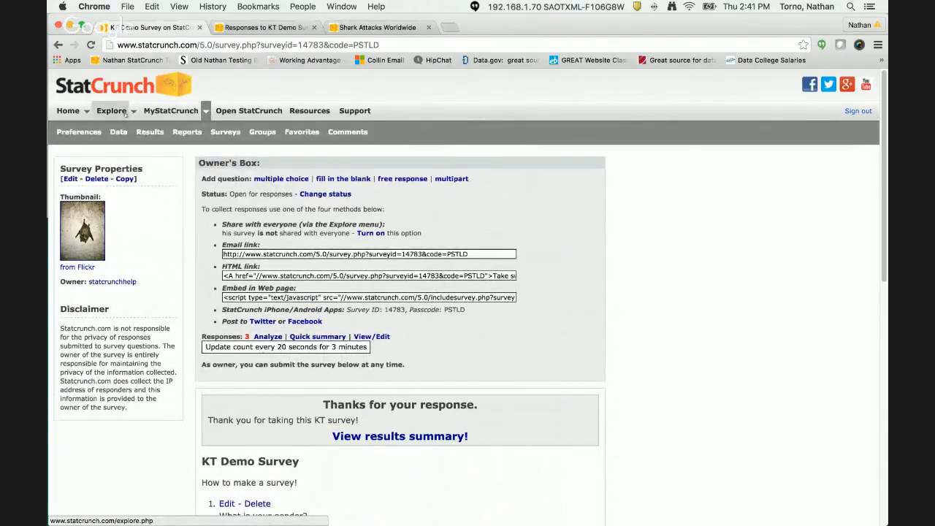